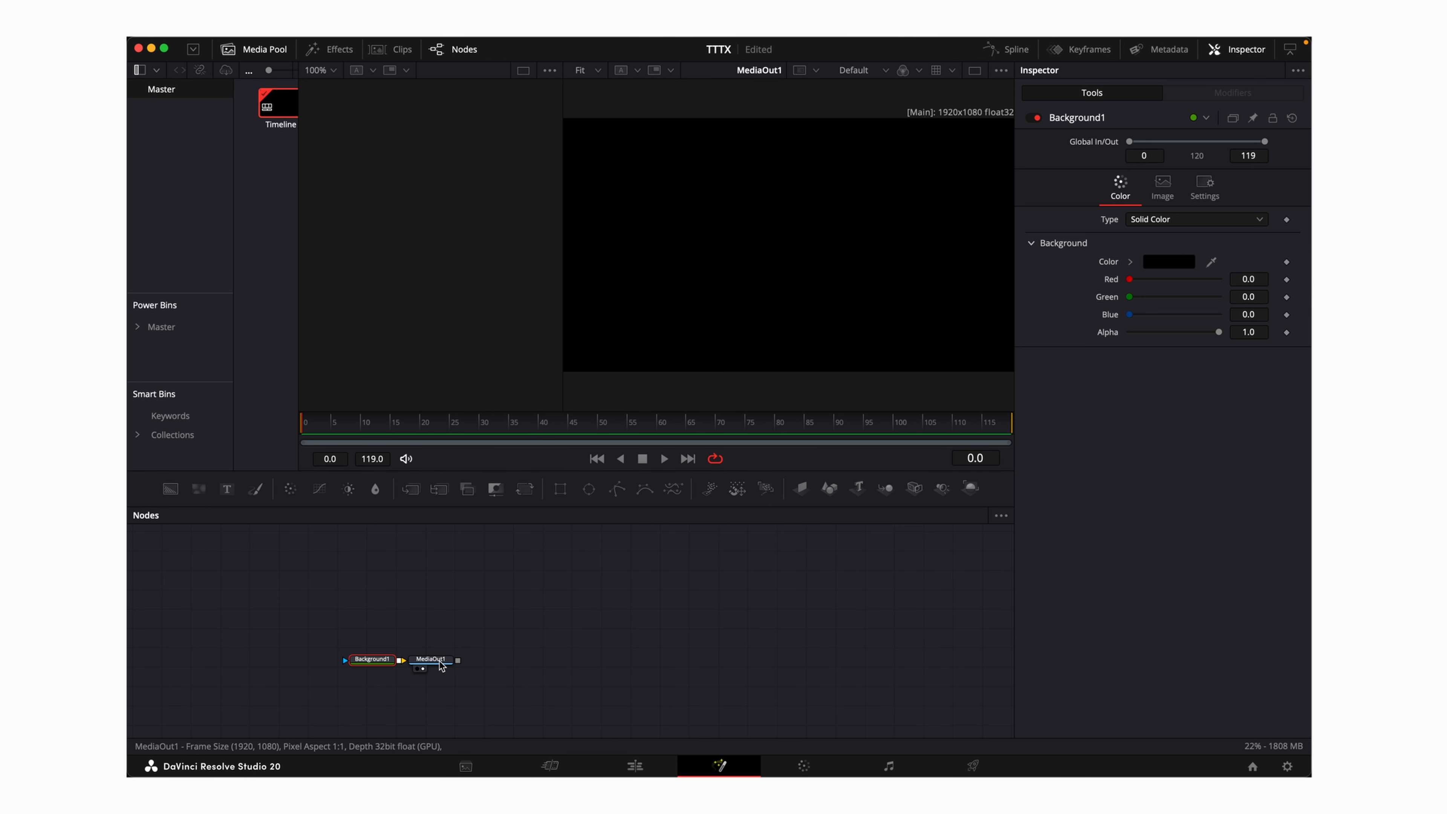
Spread Background1 and MediaOut1 apart and break the link between them
drag(438, 663, 892, 663)
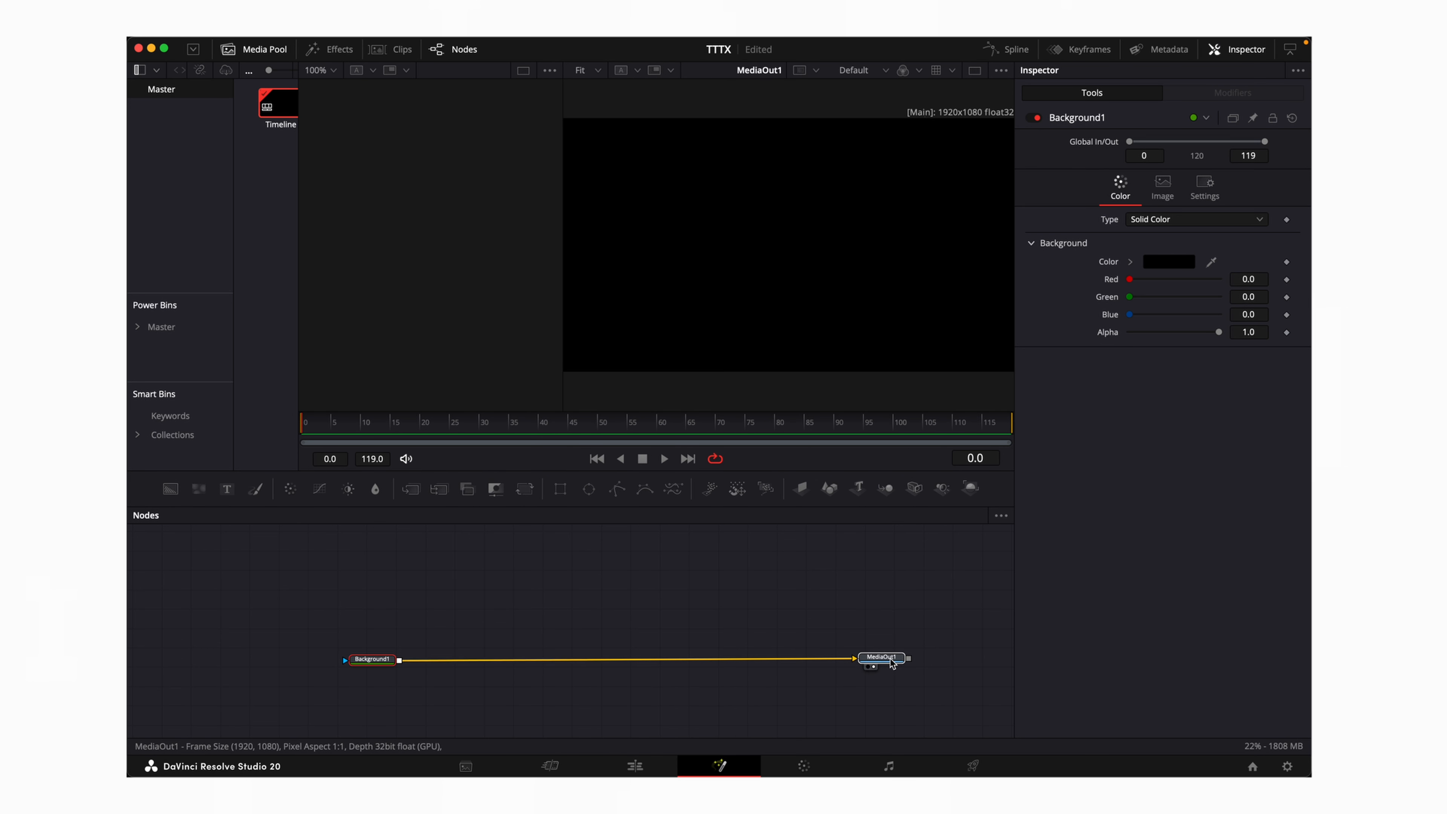
drag(376, 665, 353, 657)
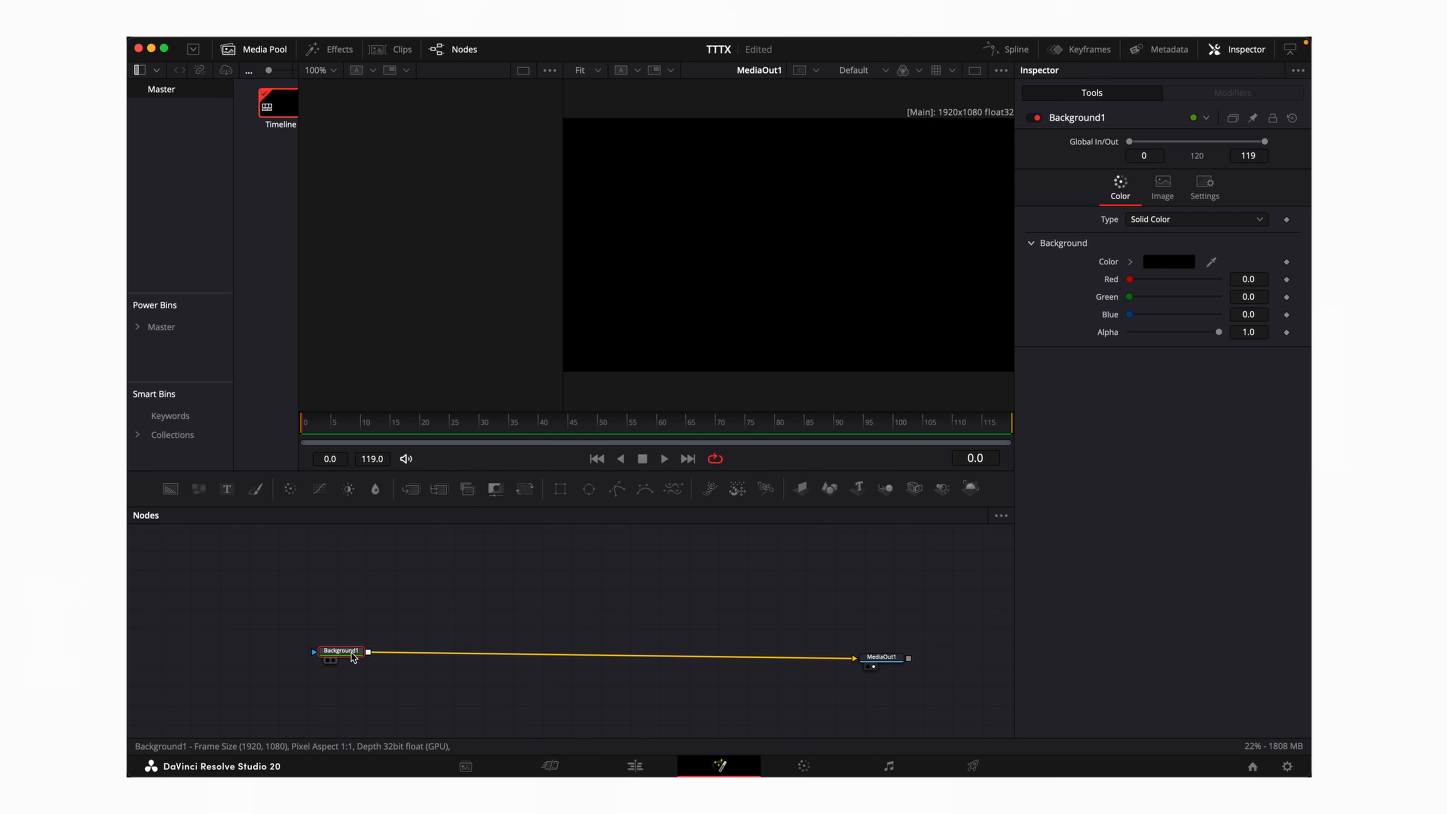
drag(869, 660, 908, 655)
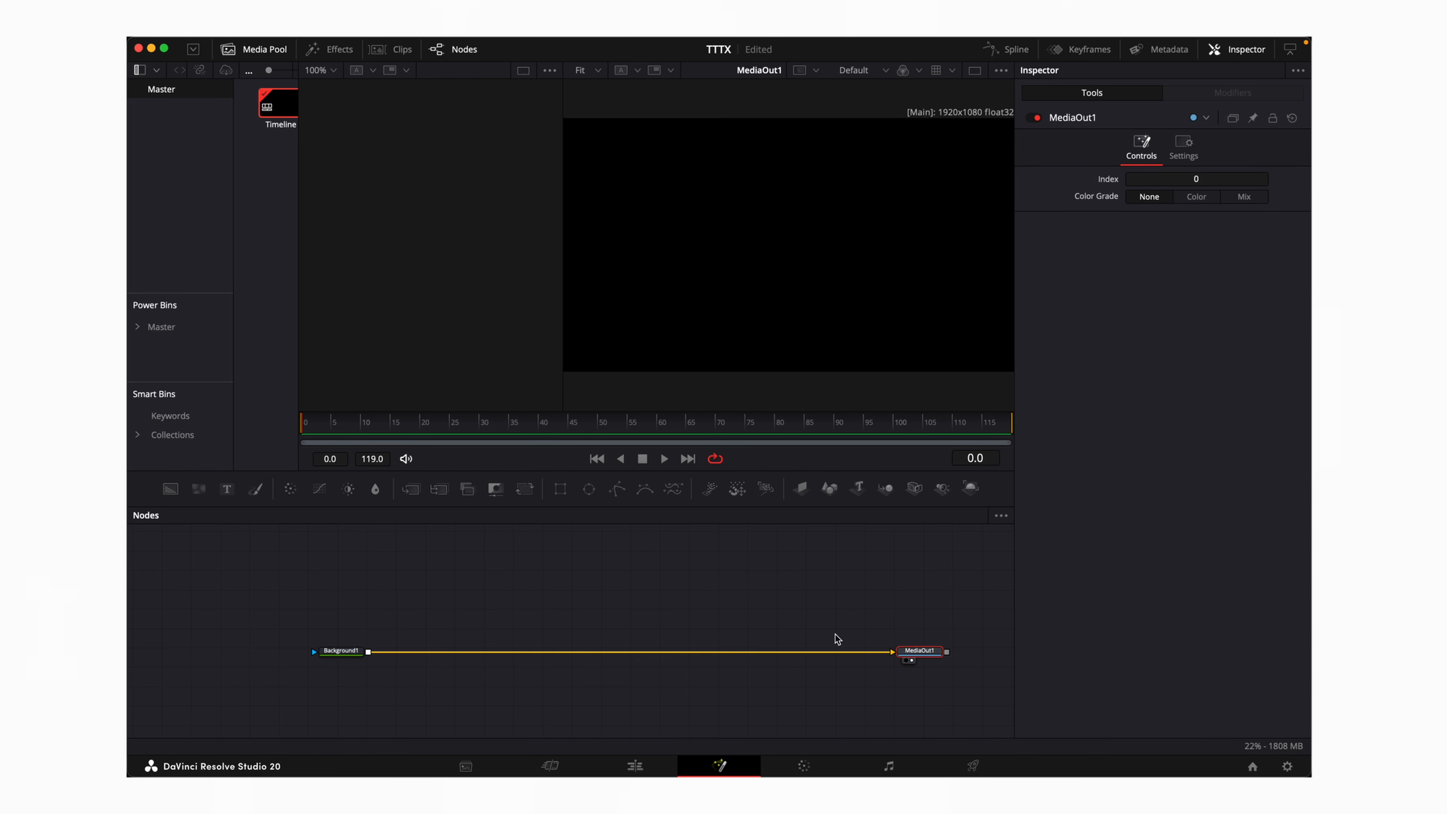
drag(887, 654, 566, 618)
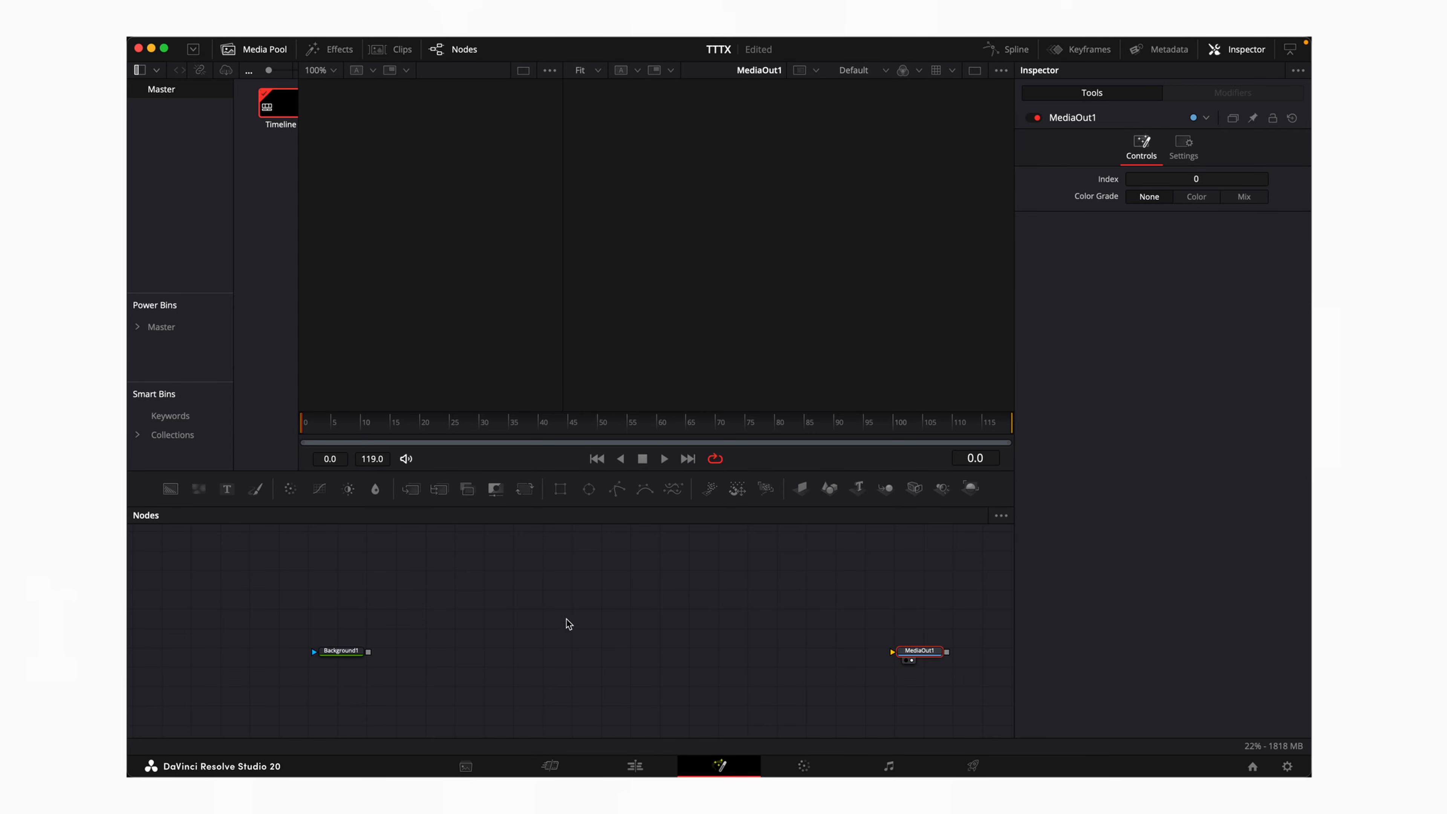
drag(352, 653, 326, 651)
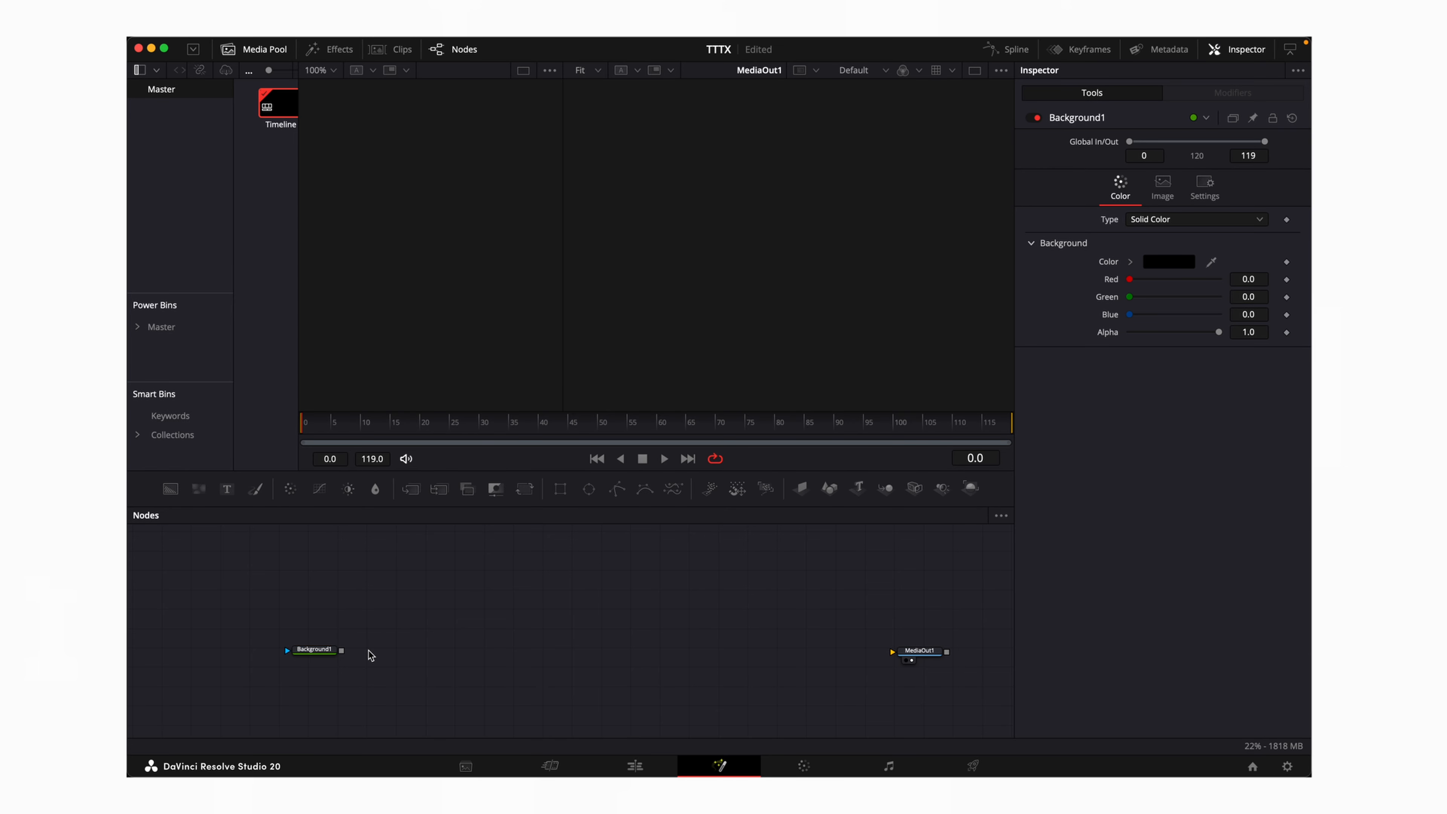
key(shift+space)
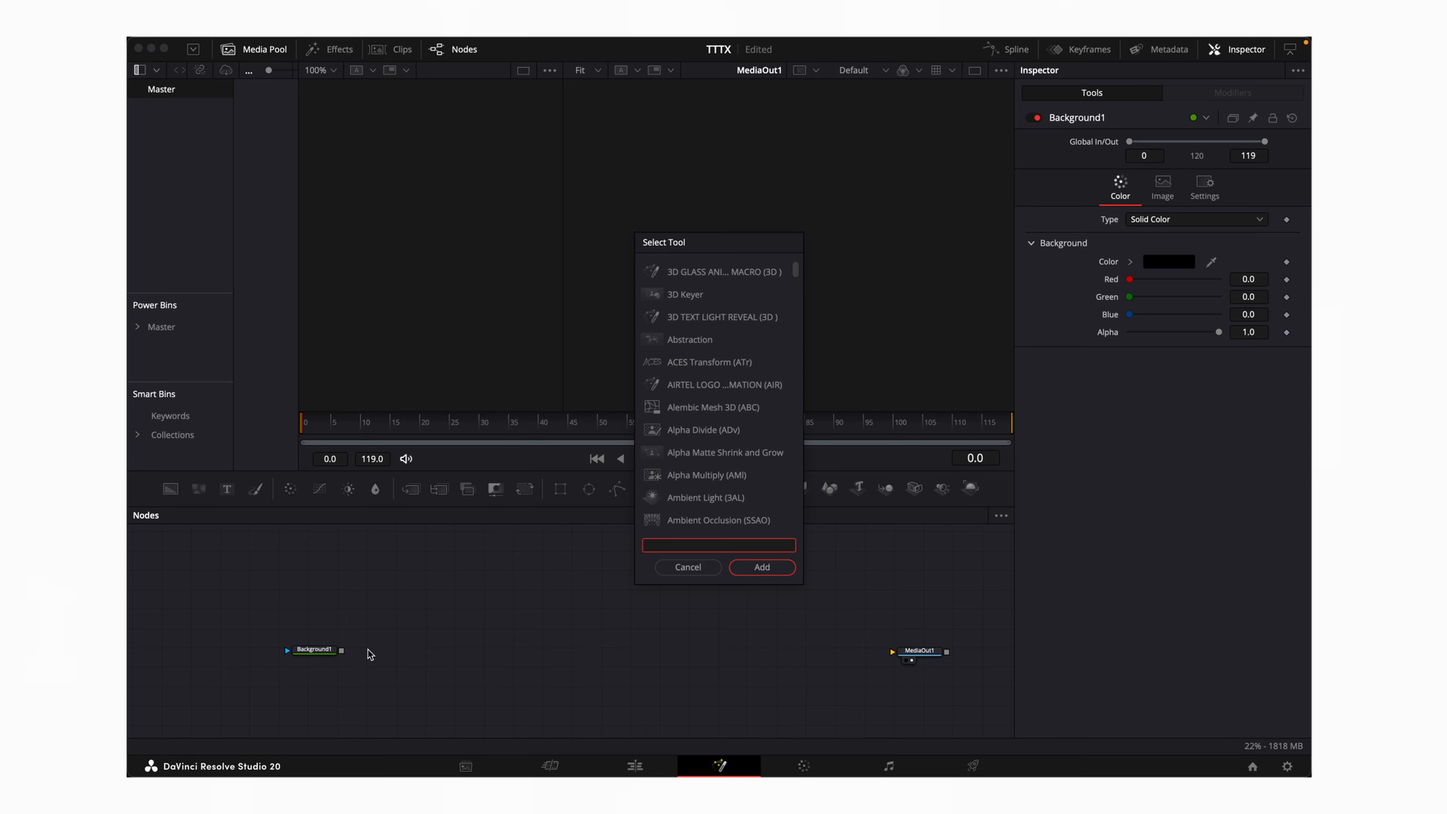
Add an Image Plane 3D node and connect Background1 into it
text(IM)
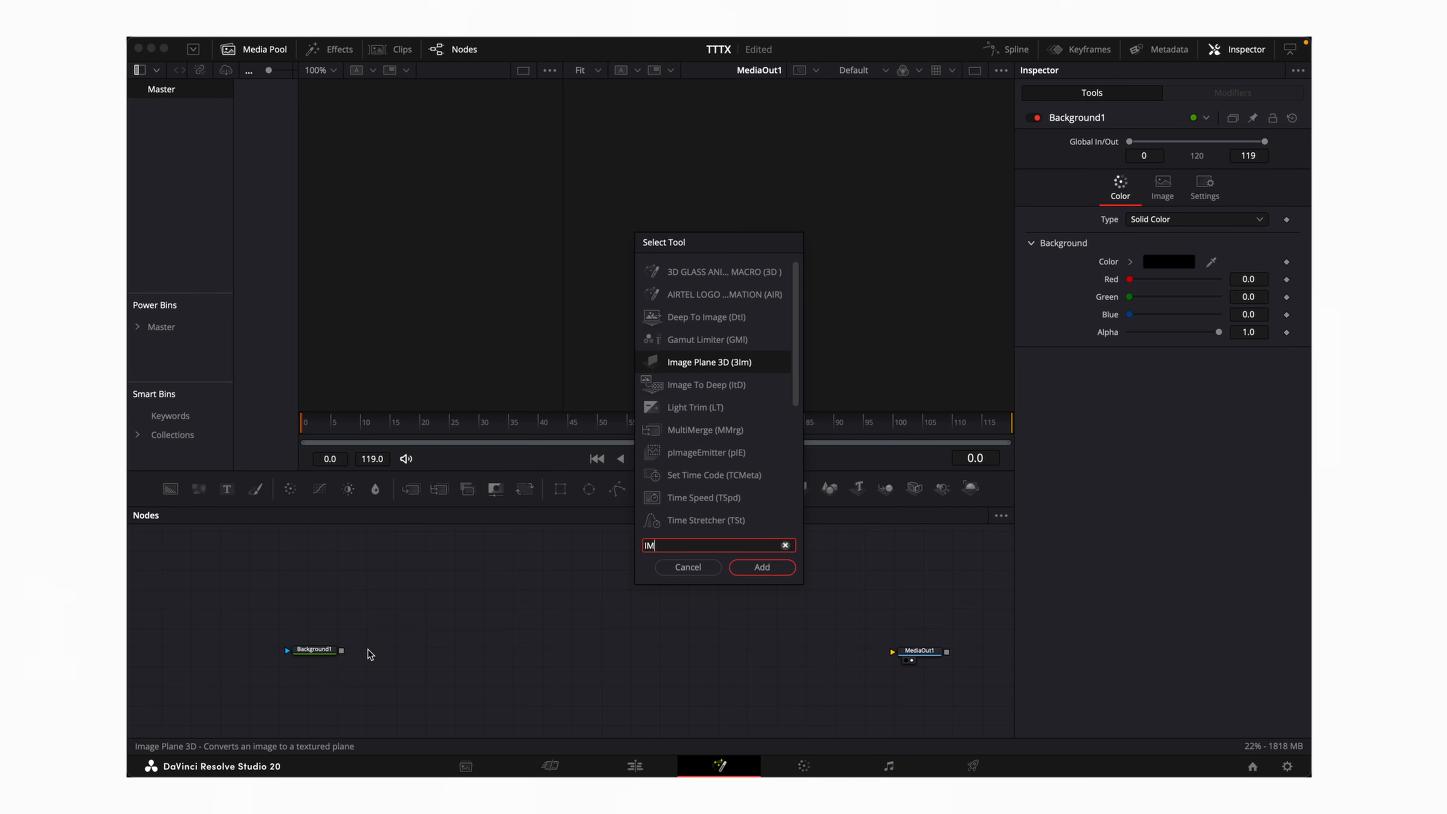
text(AGE PLA)
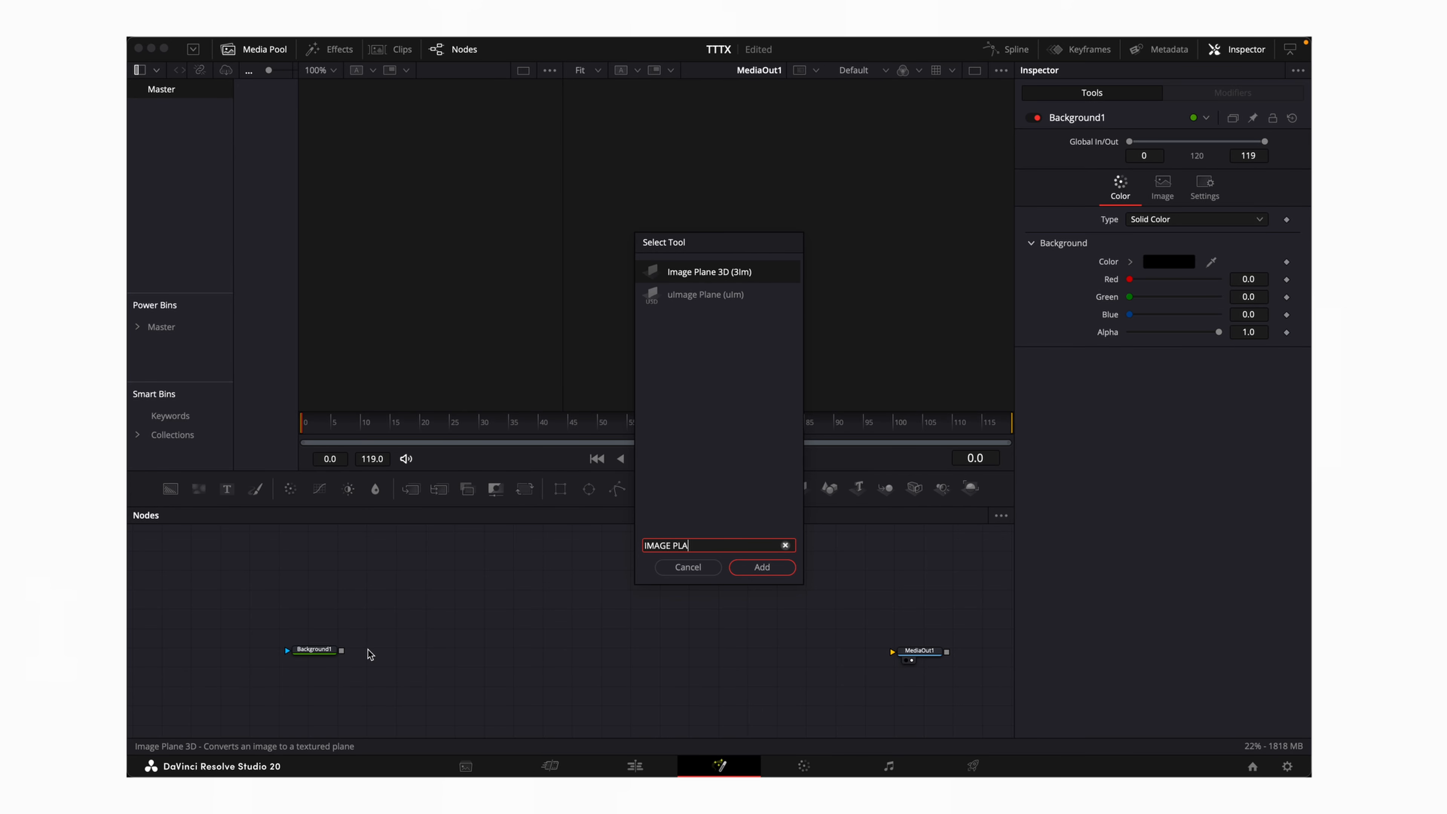
key(Return)
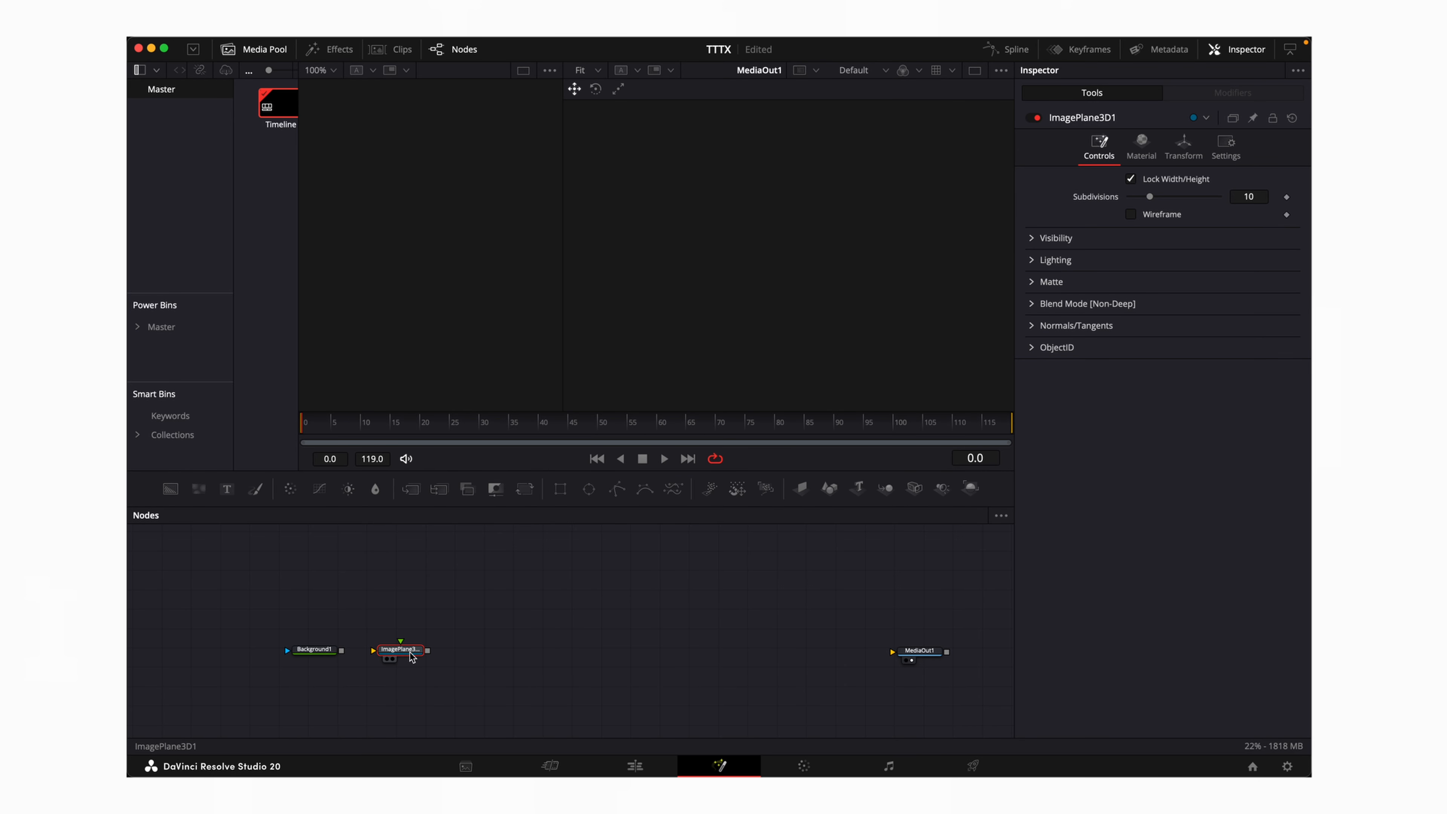
drag(344, 650, 379, 651)
Chain a Merge 3D and then a Renderer 3D after ImagePlane3D1
key(shift+space)
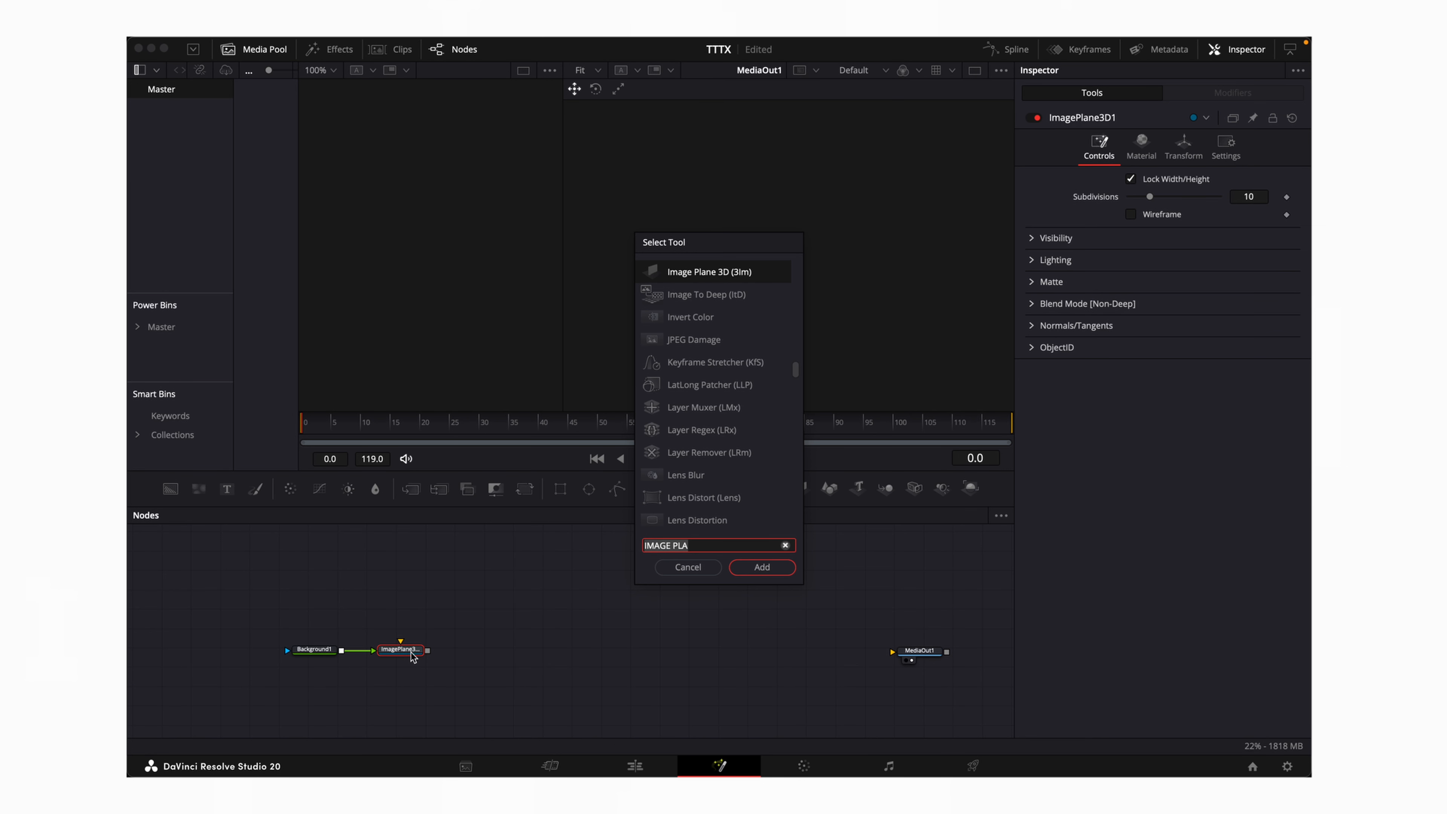
text(MERGE)
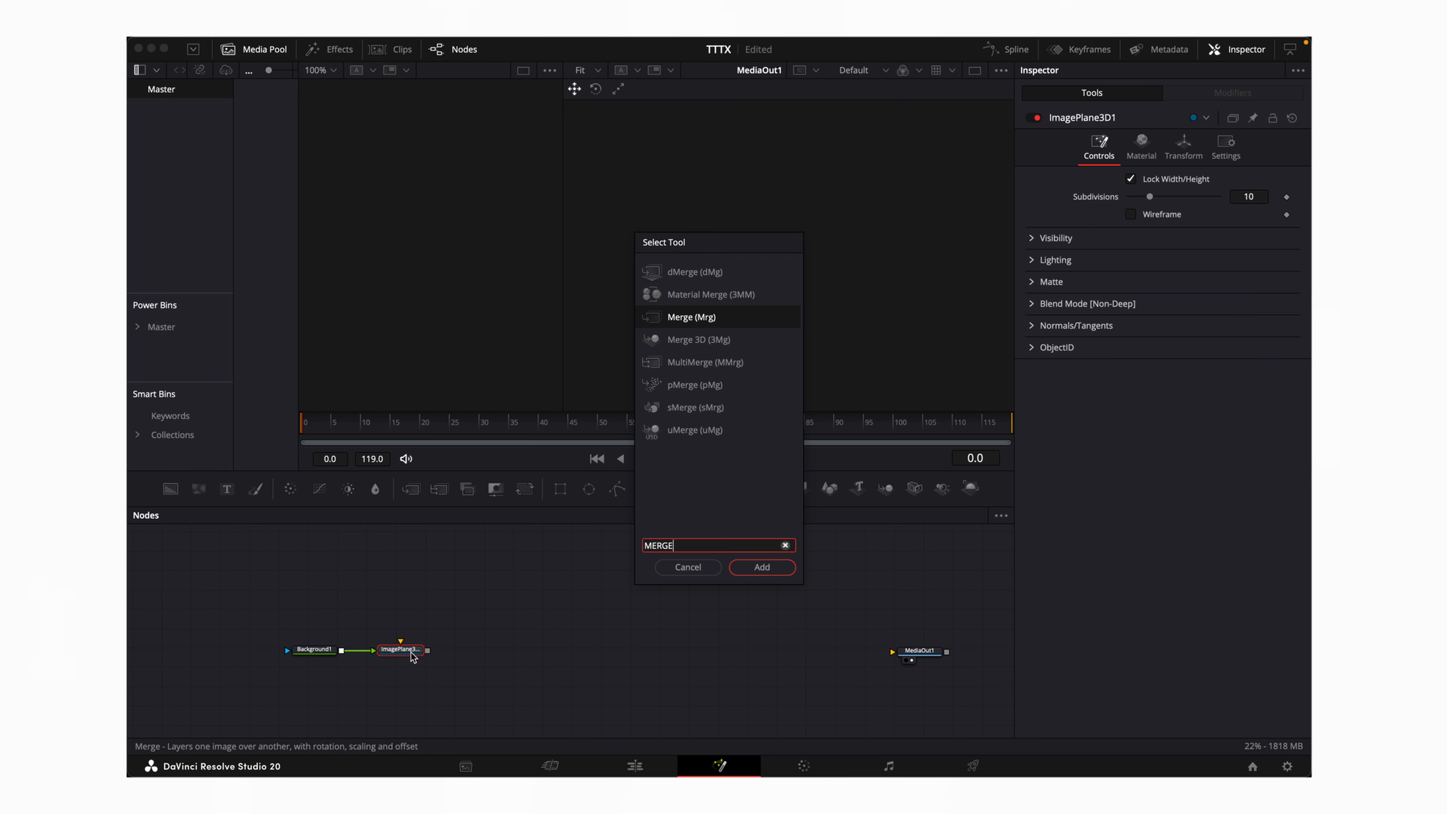
text( 3D)
key(Return)
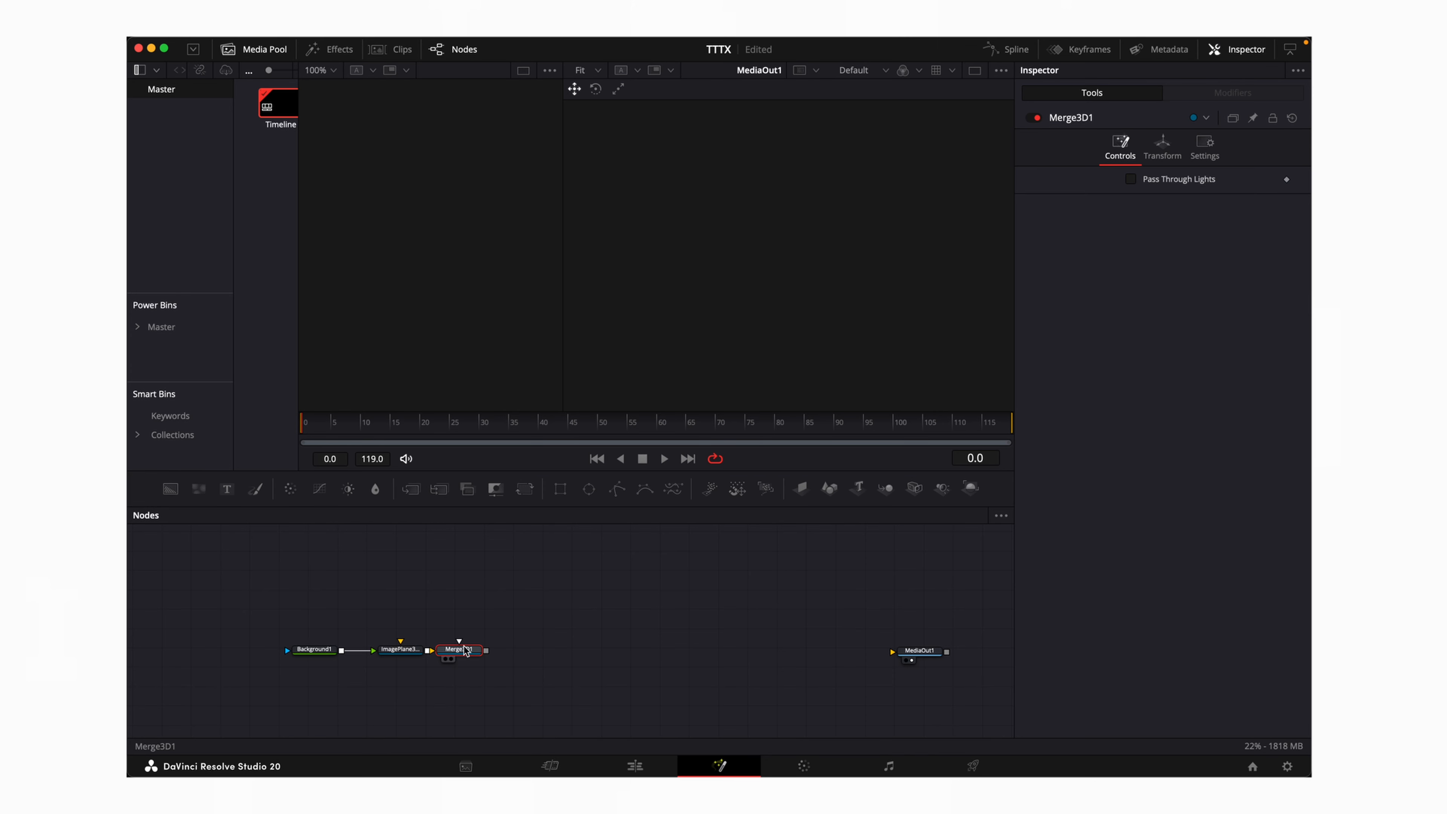
key(shift+space)
text(REND)
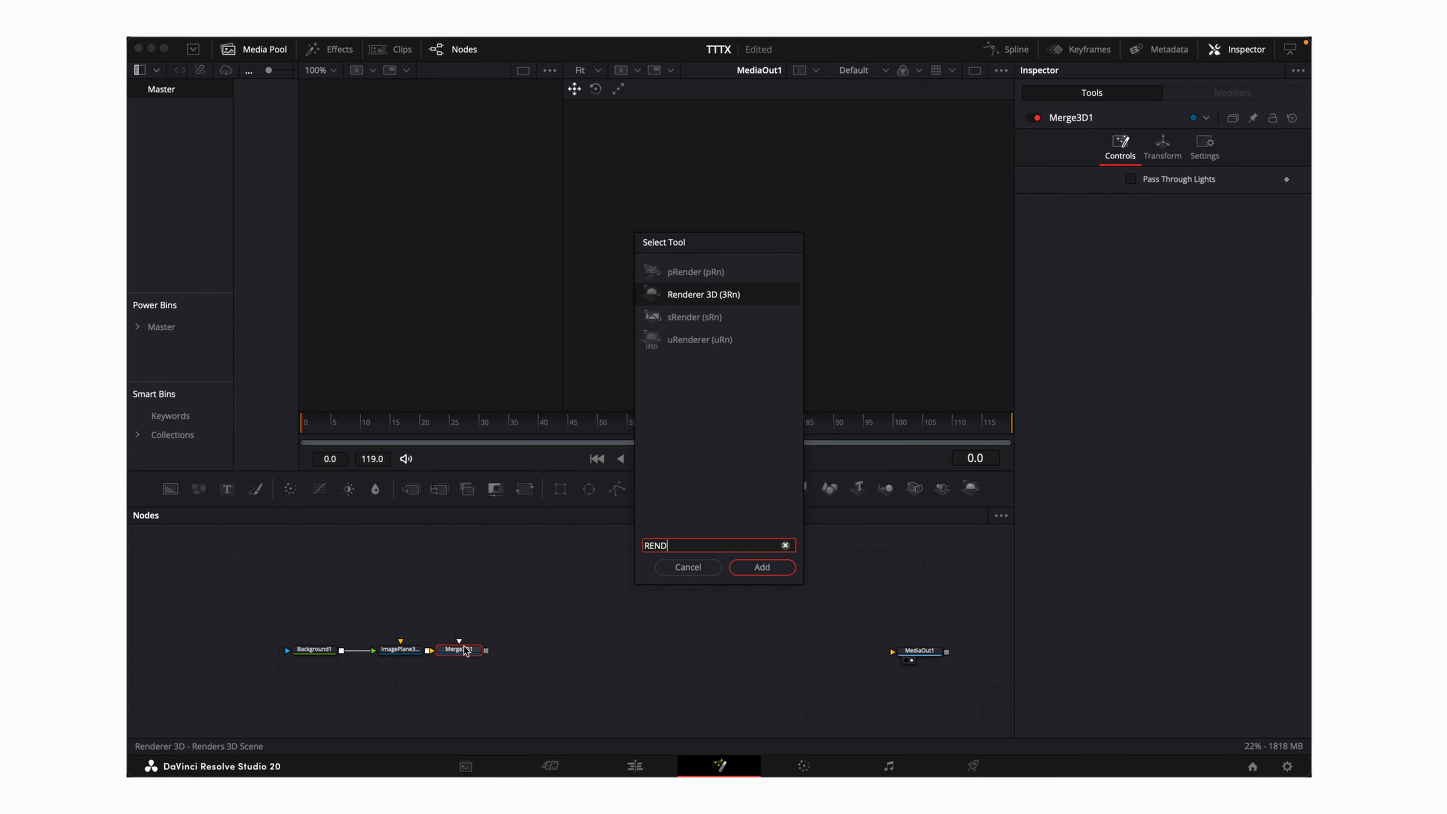
text(ERE)
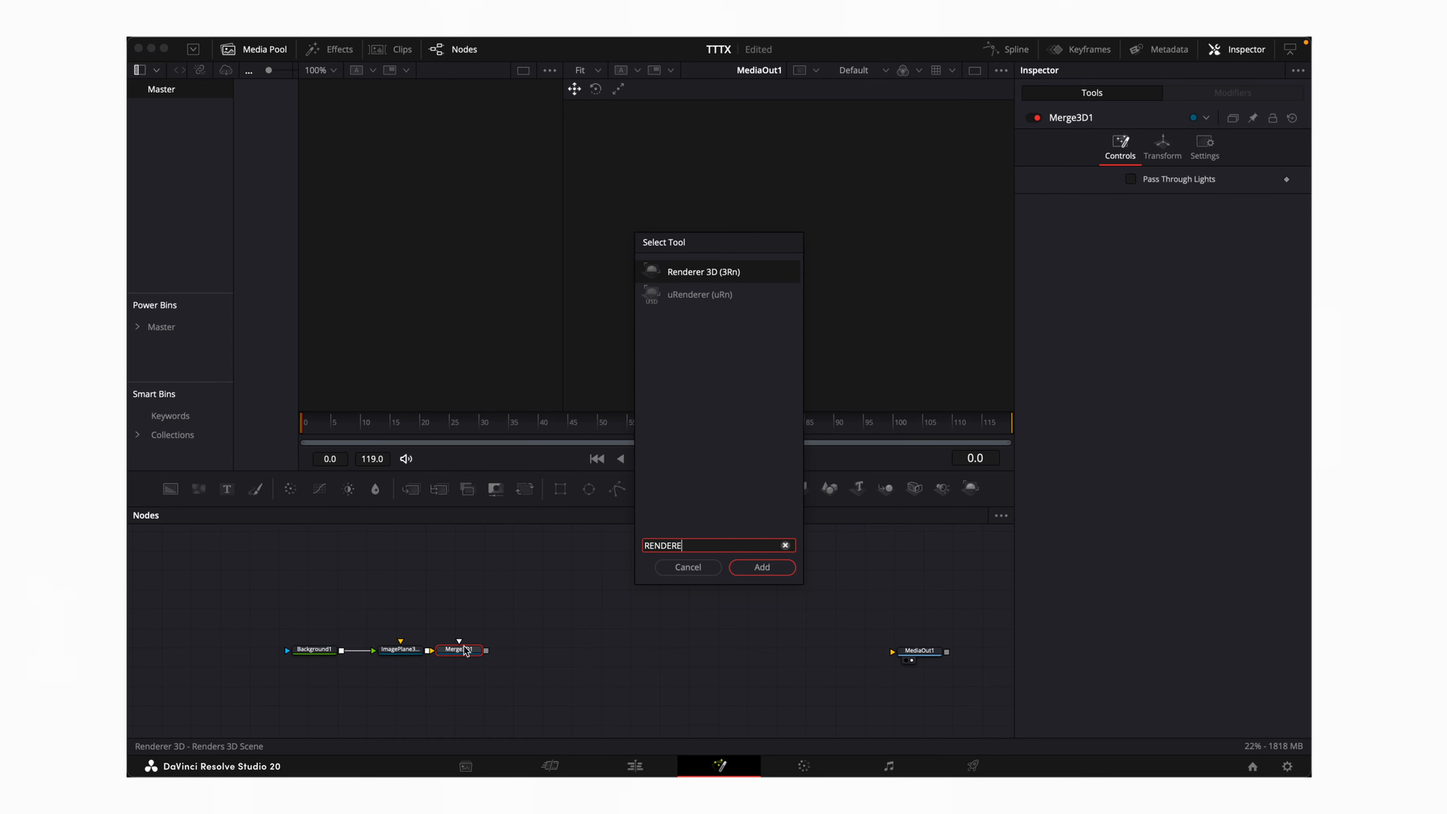
key(Return)
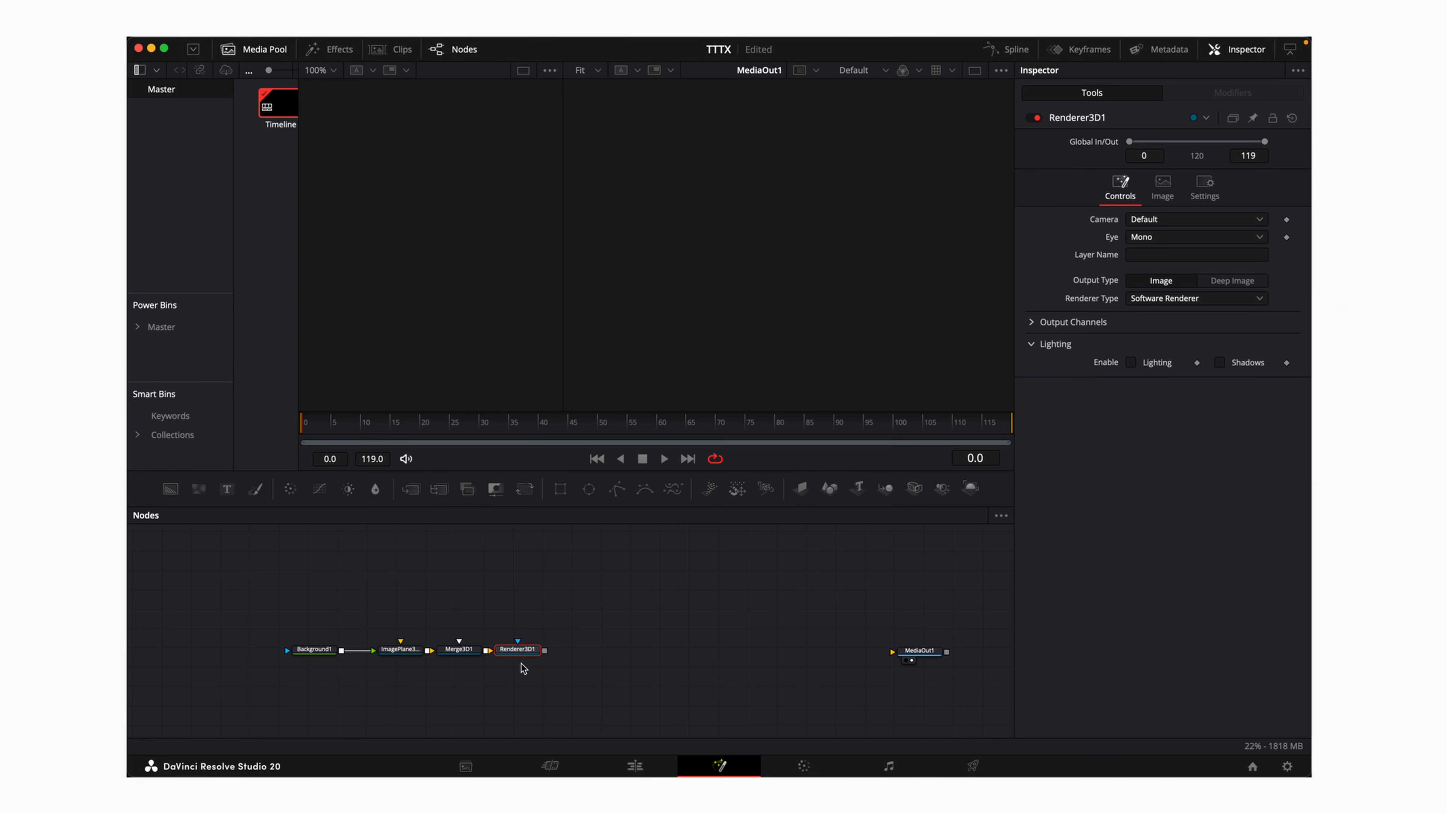
Connect Renderer3D1 to MediaOut1 and show Merge3D1 in the left viewer with the media pool hidden
drag(545, 652, 917, 654)
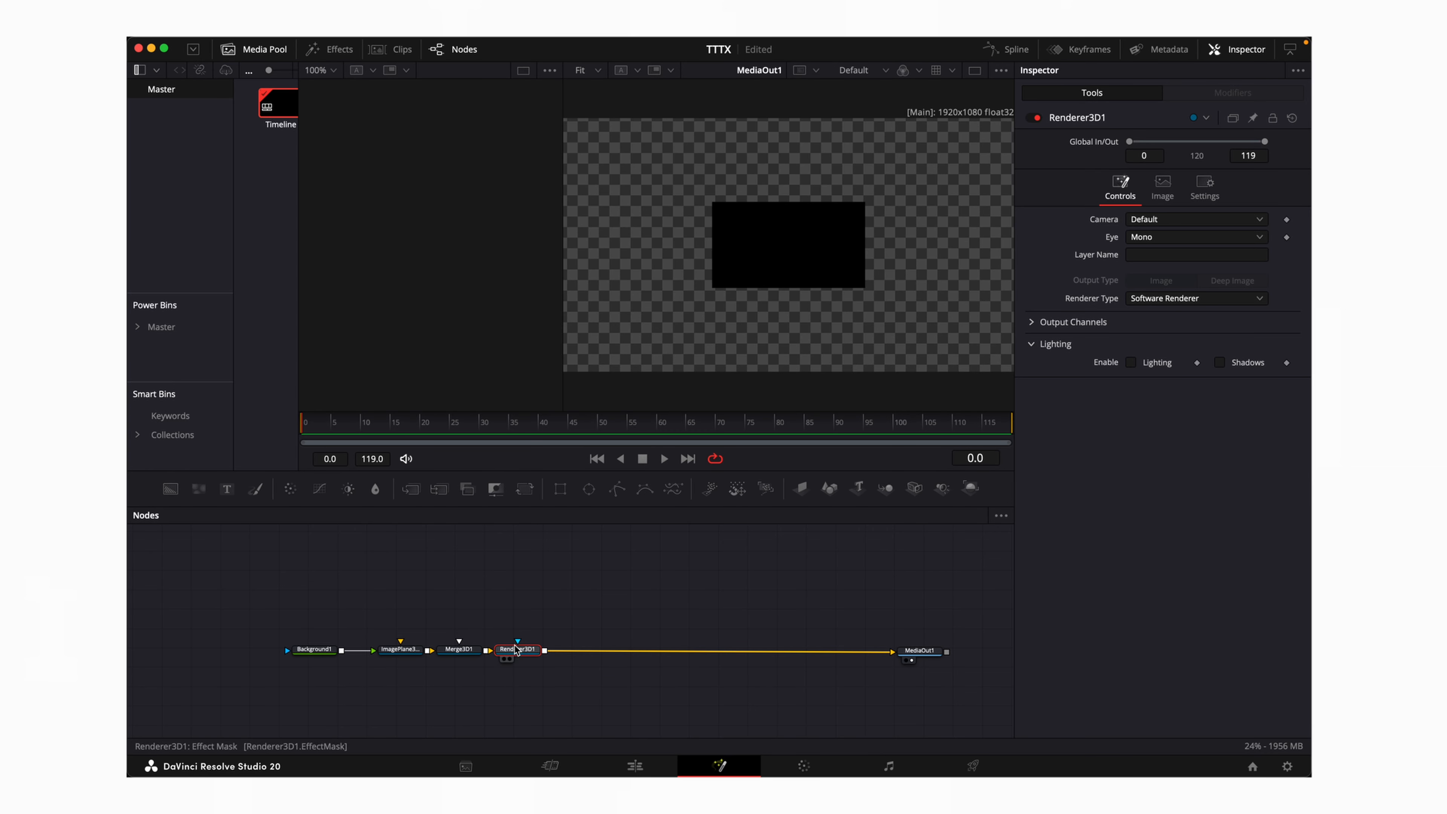
drag(466, 652, 401, 214)
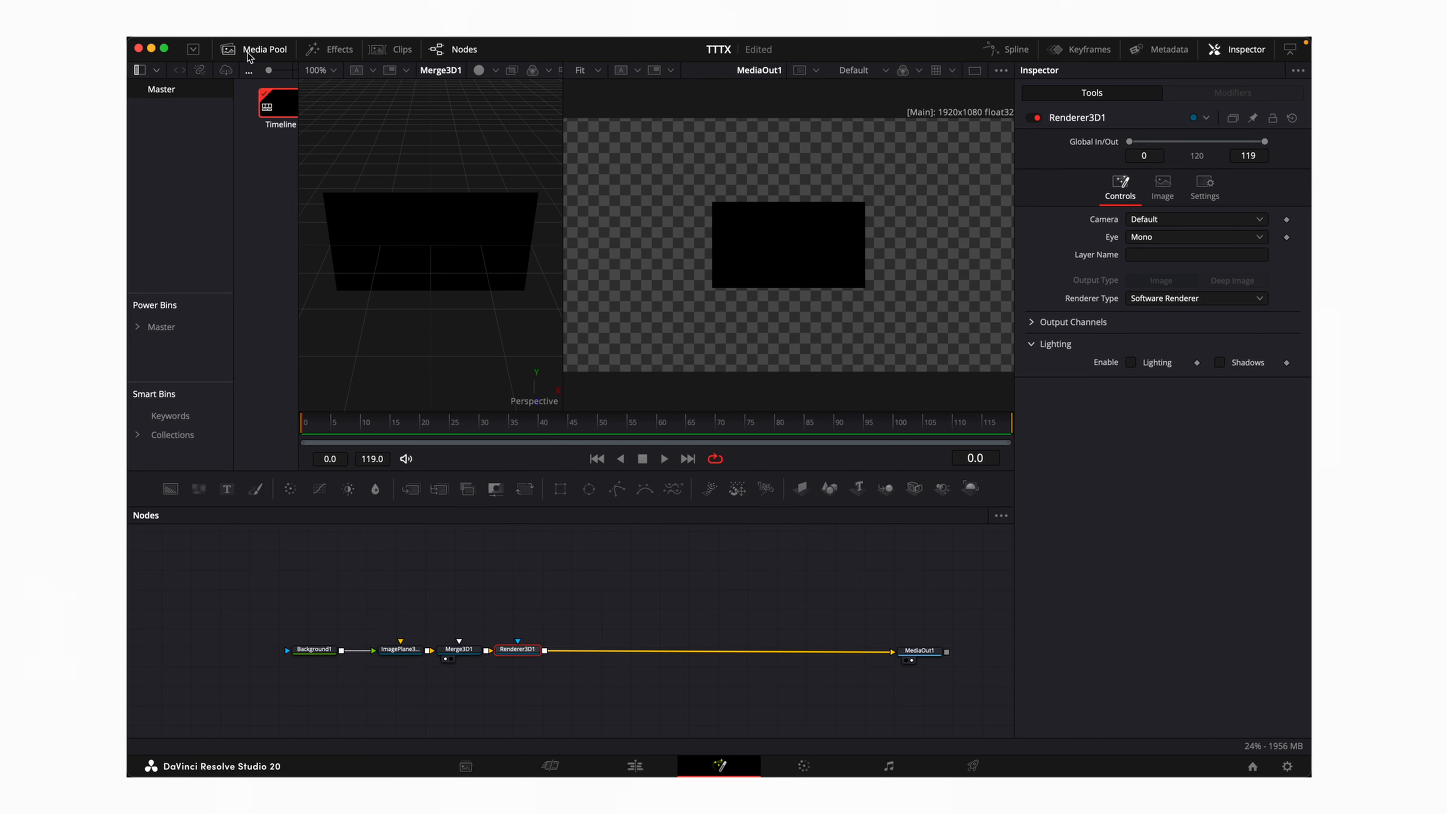
click(248, 51)
click(458, 649)
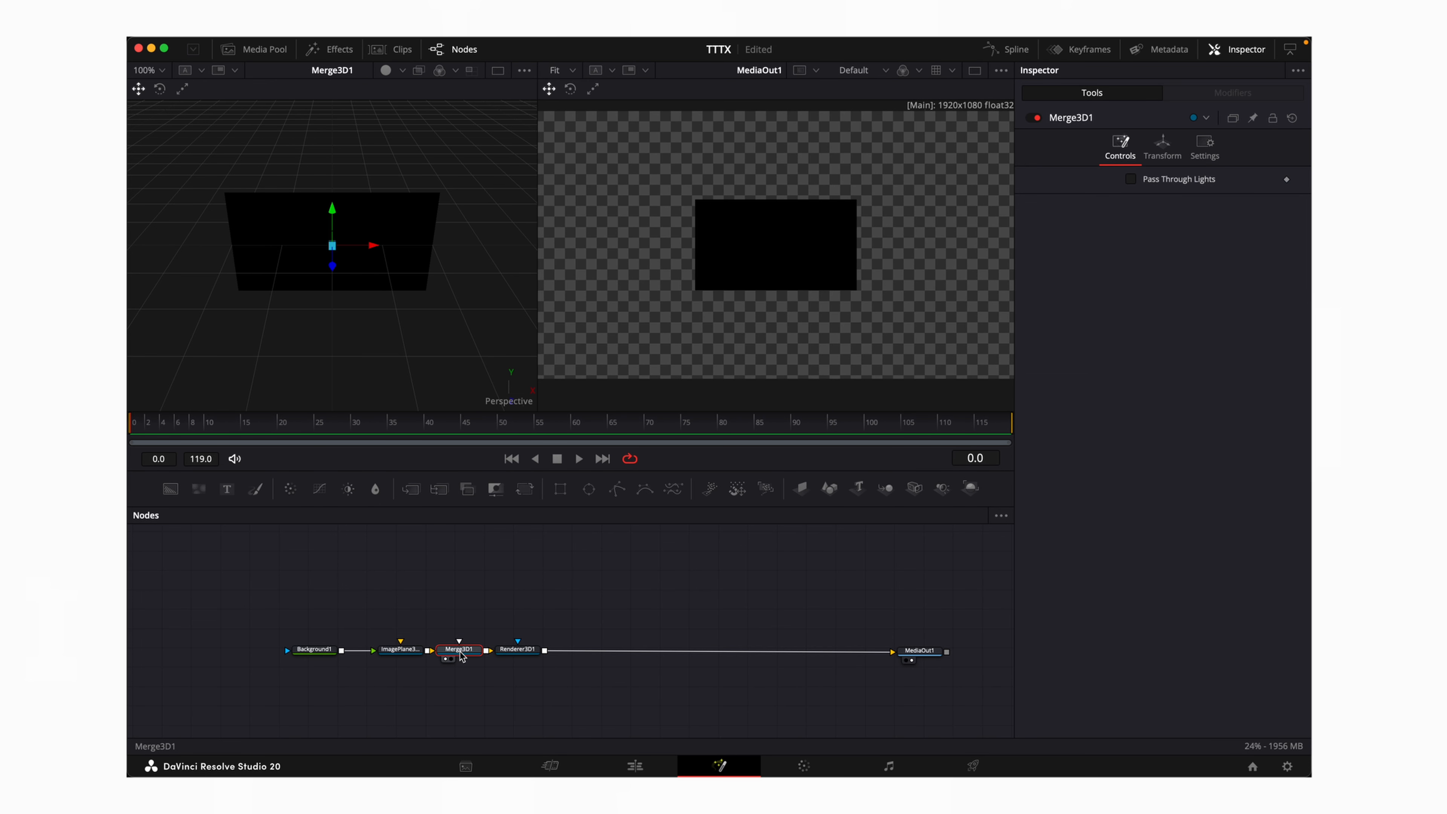
Add a Camera 3D feeding Merge3D1 and set its Translation Z to 1.54
key(shift+space)
text(RENDERE)
key(BackSpace)
key(BackSpace)
key(BackSpace)
key(BackSpace)
key(BackSpace)
key(BackSpace)
key(BackSpace)
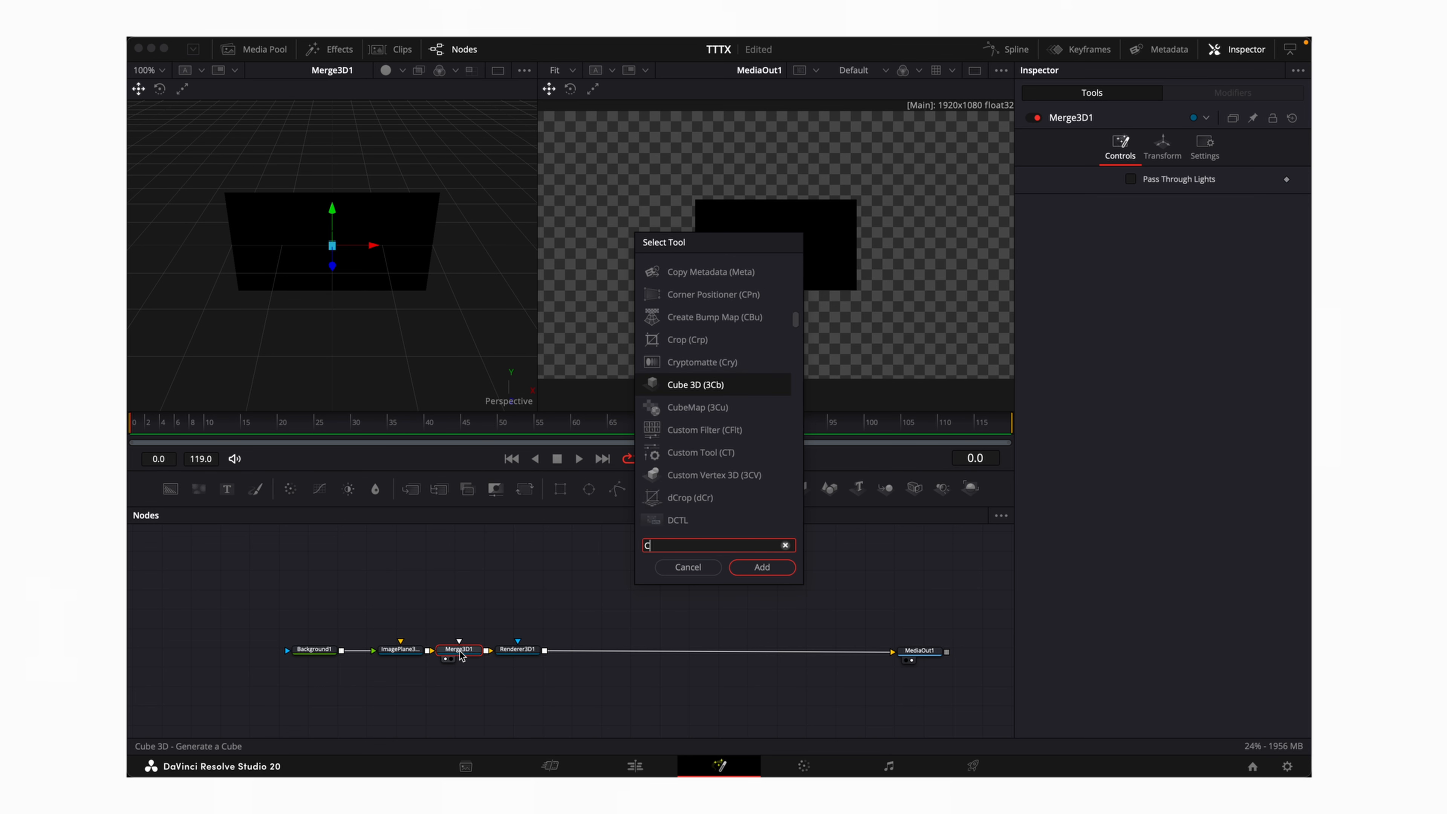
text(CAMERA 3D)
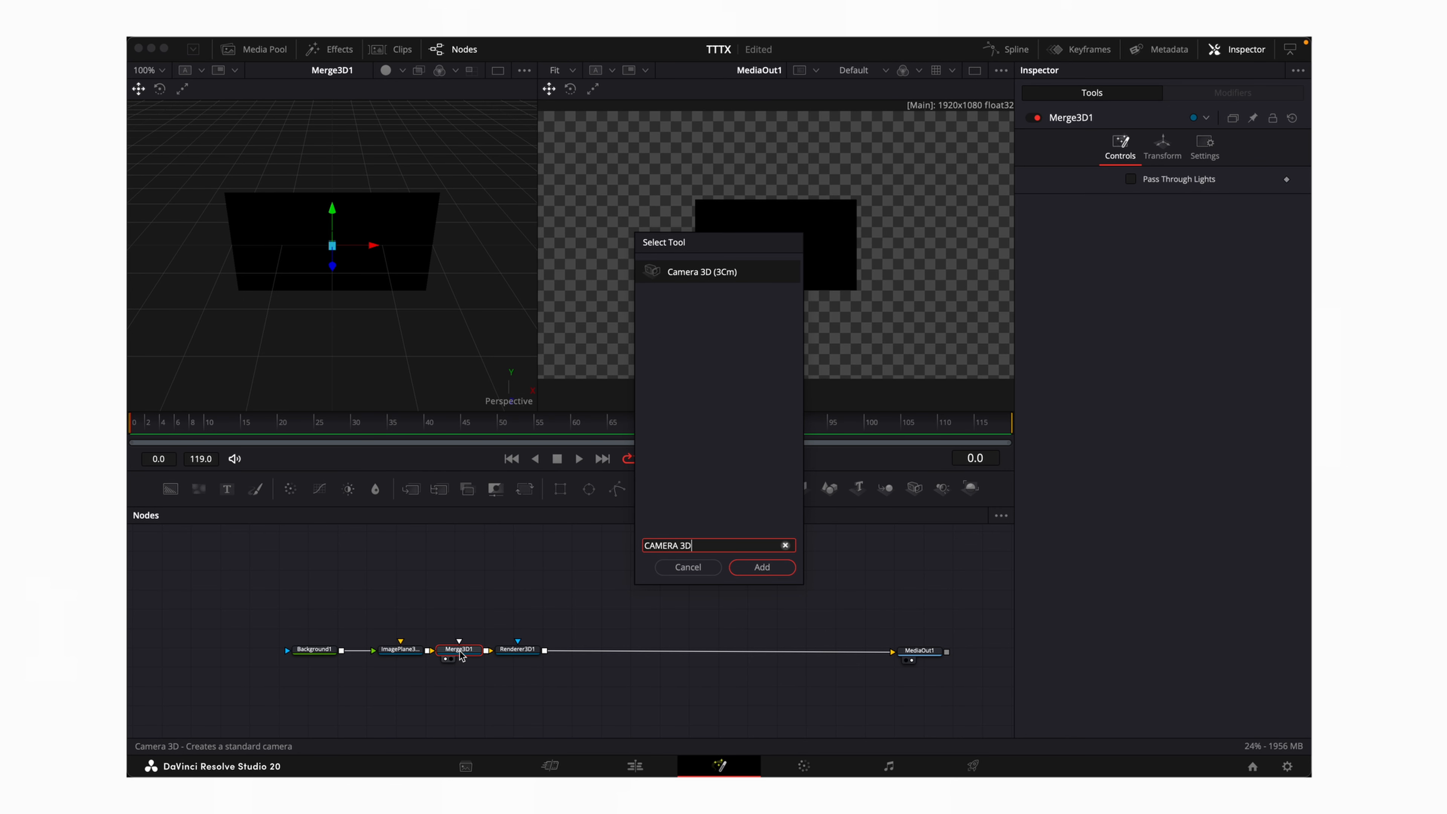
key(Return)
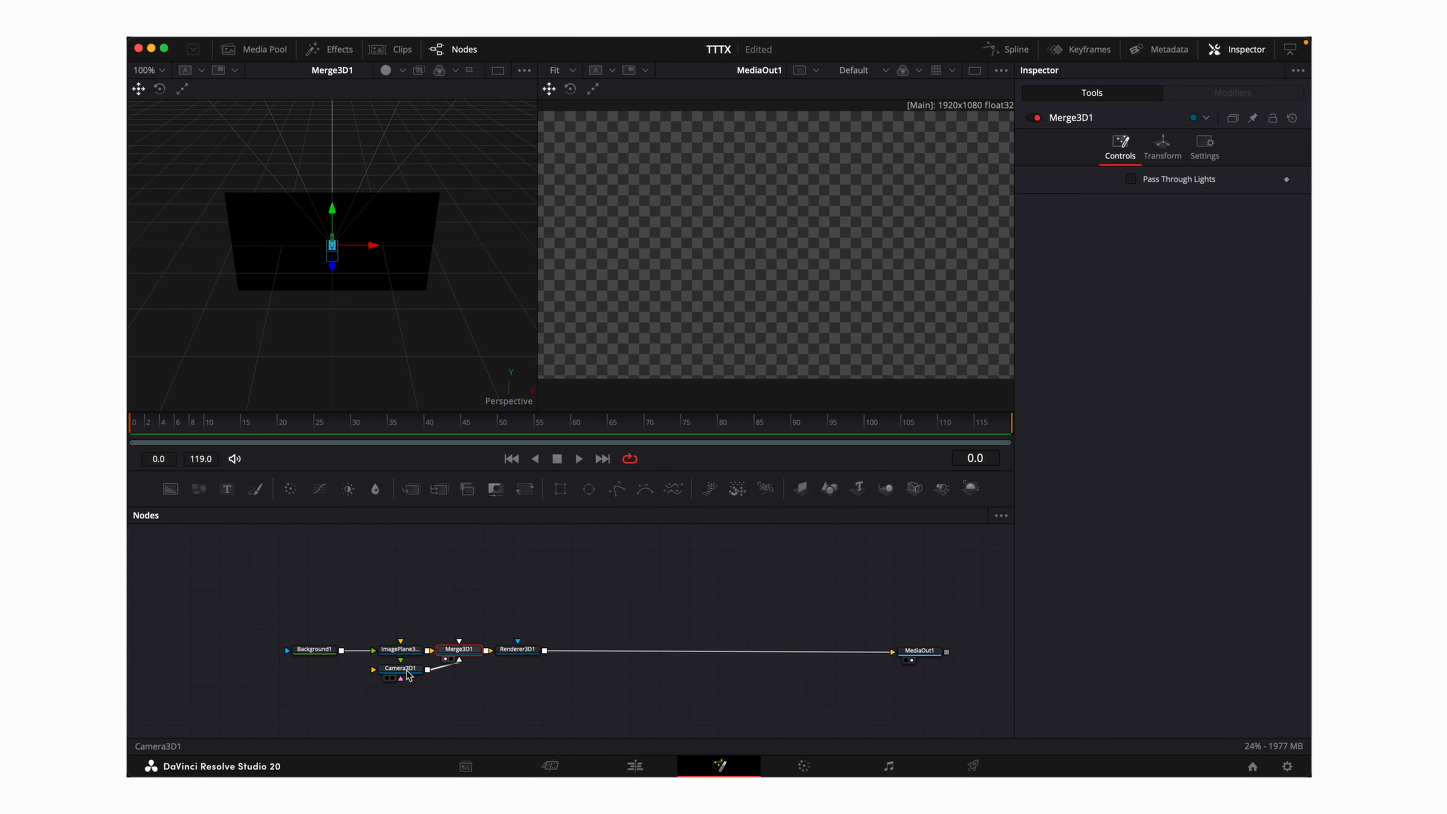
drag(406, 671, 467, 599)
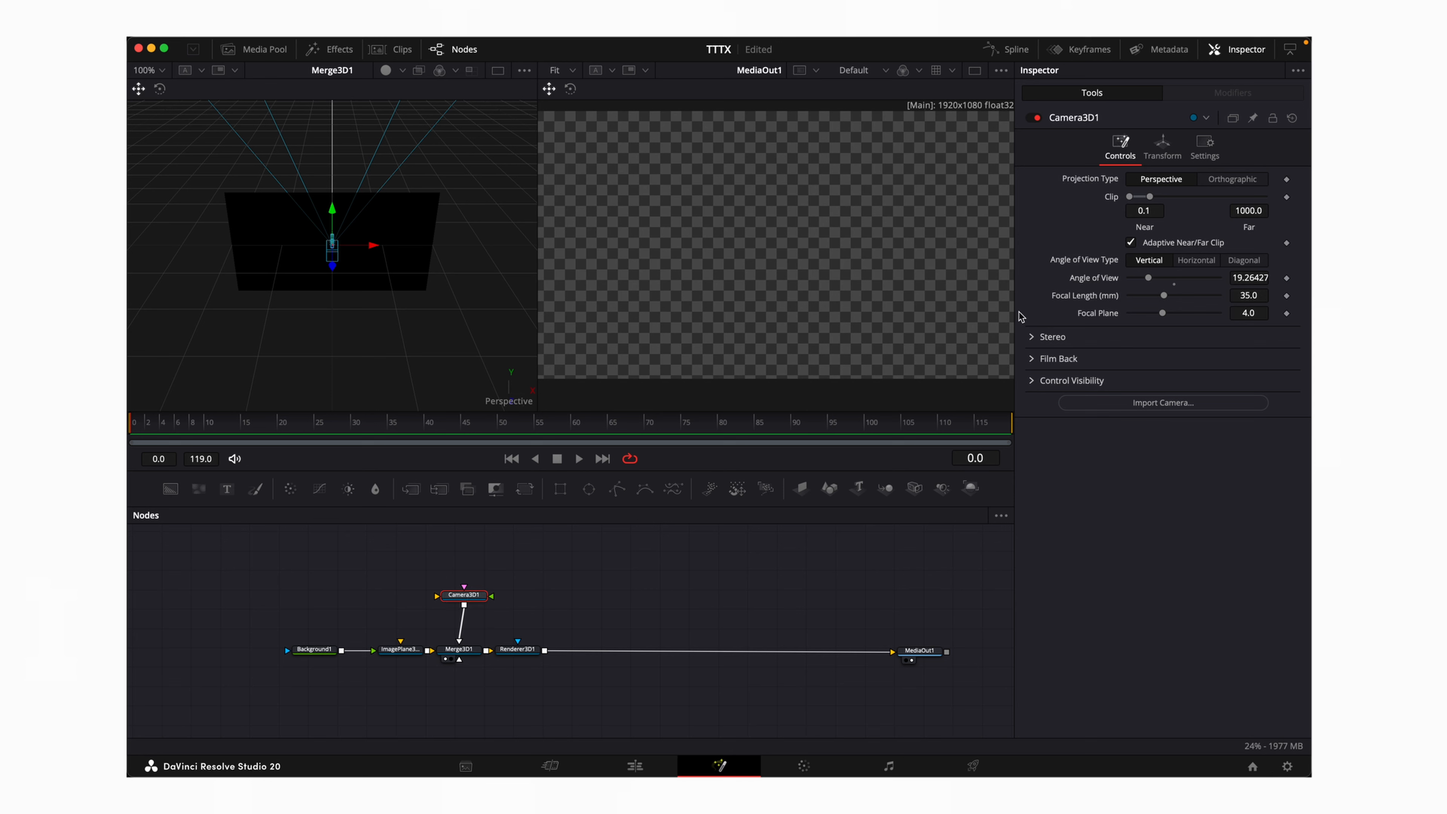
click(1205, 147)
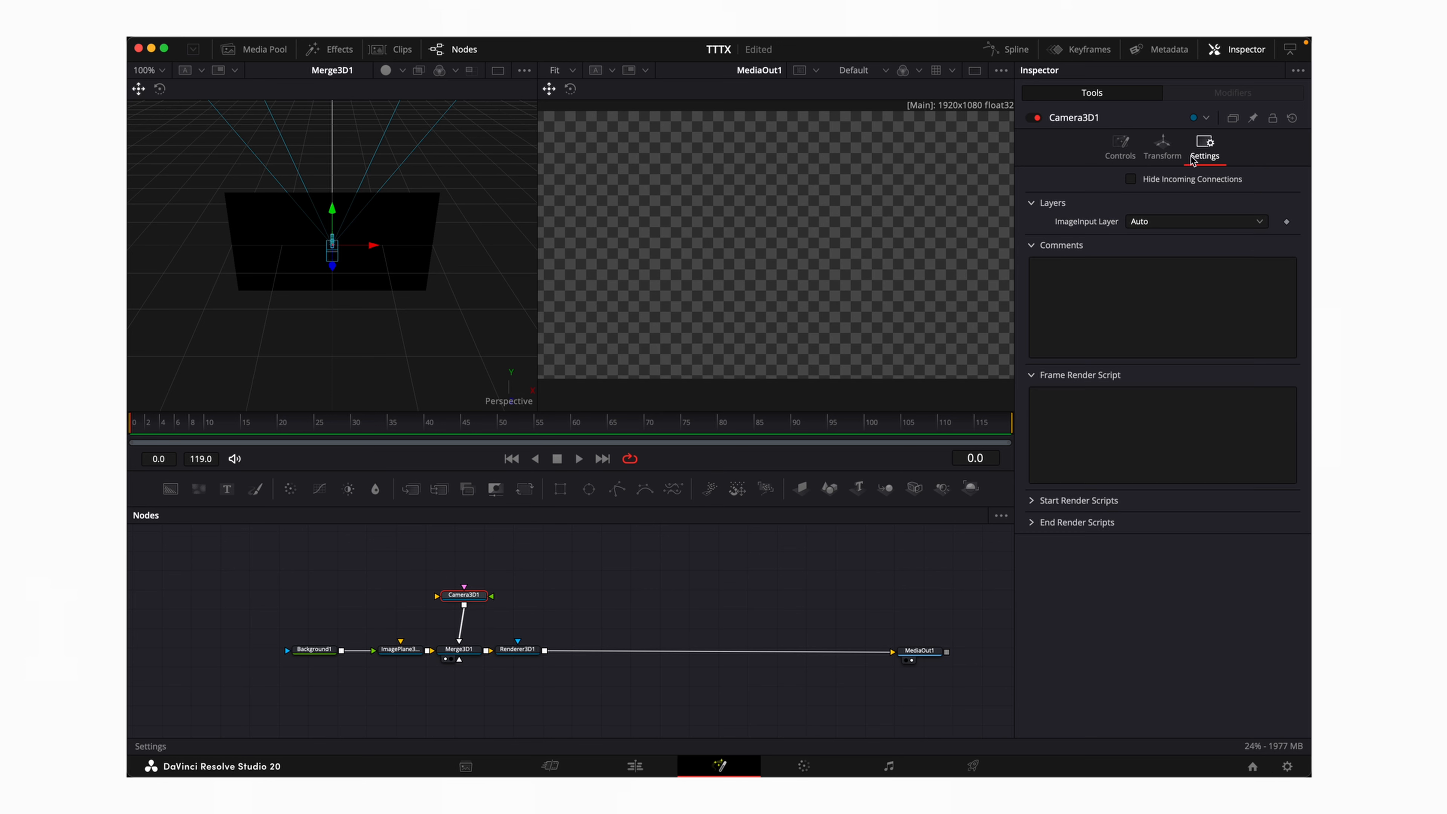
click(1165, 149)
mouse_move(1250, 237)
mouse_down()
mouse_move(1282, 237)
mouse_move(1266, 237)
mouse_up()
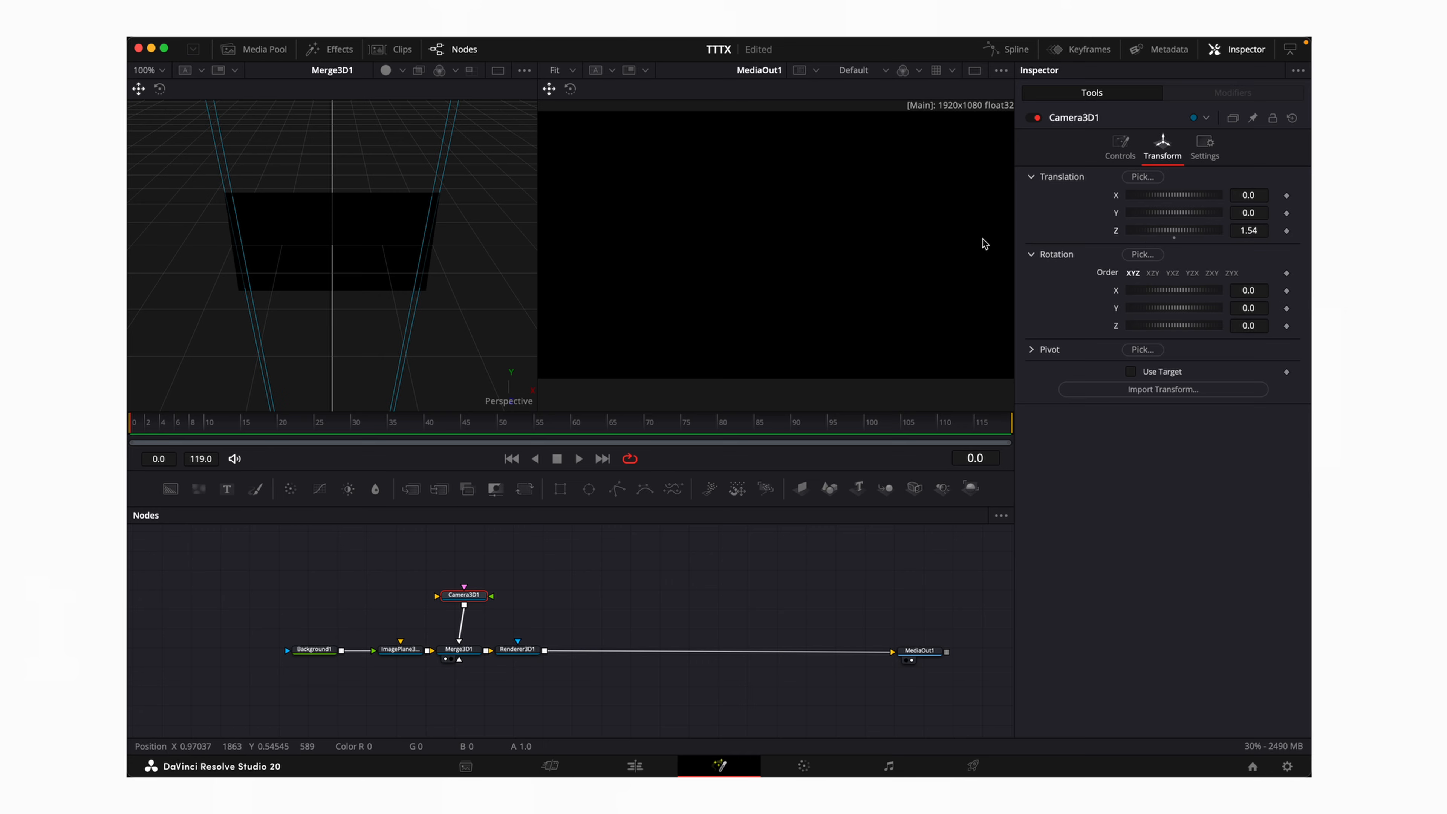
scroll(365, 297, down, 5)
scroll(366, 296, up, 2)
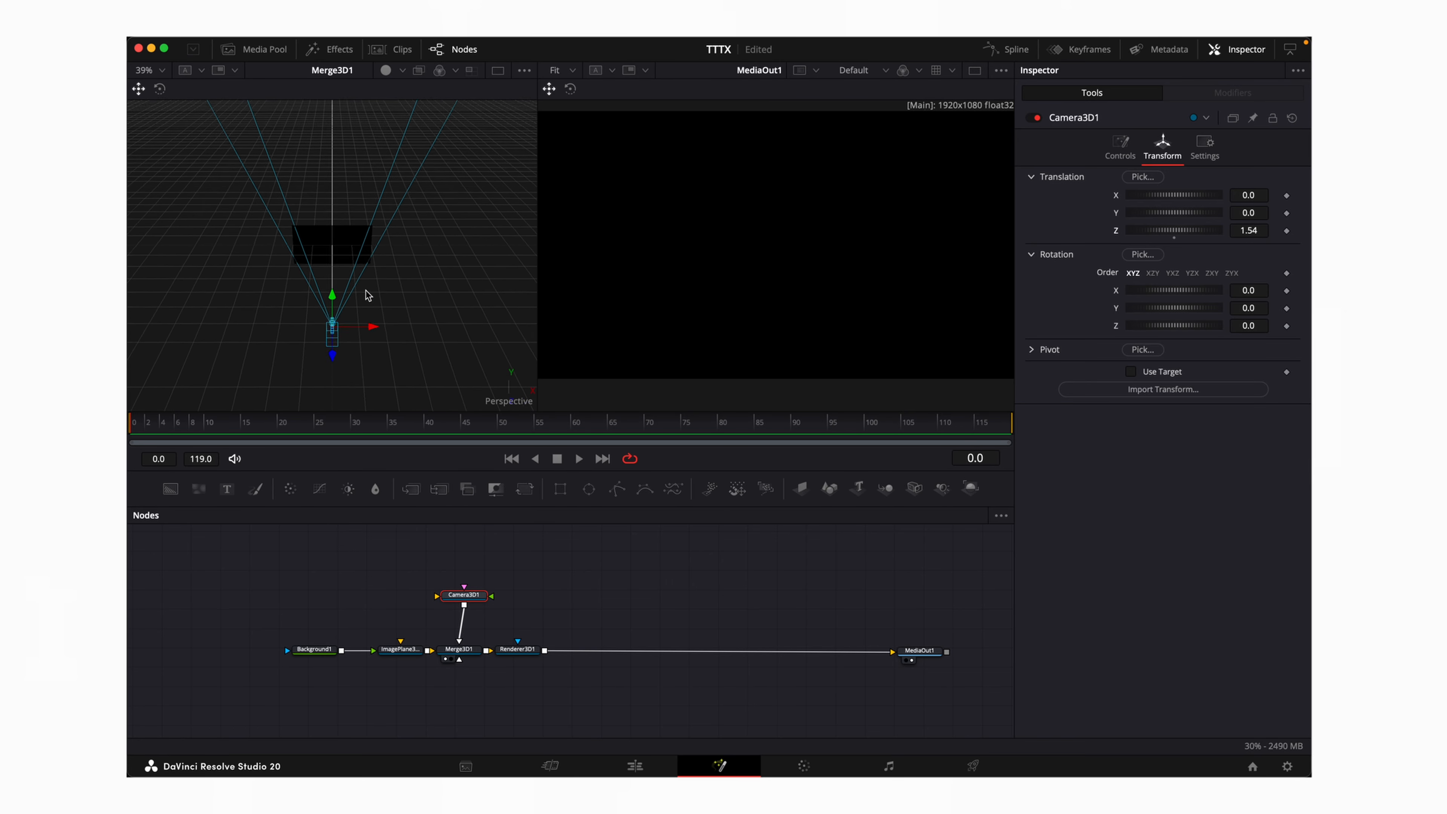
scroll(369, 297, left, 5)
scroll(369, 297, down, 3)
scroll(371, 299, down, 2)
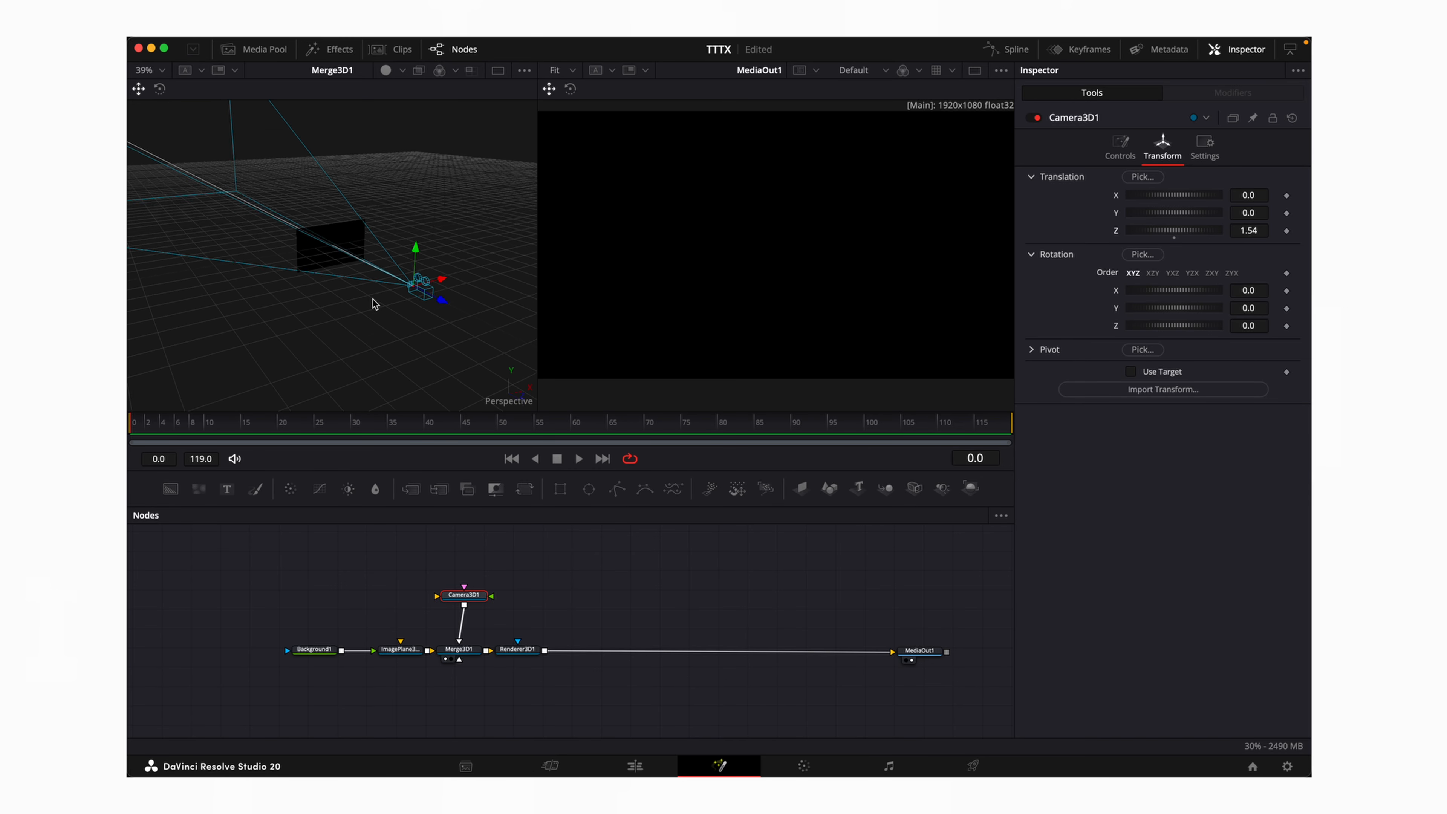
scroll(392, 333, right, 5)
scroll(392, 334, left, 5)
scroll(393, 329, up, 3)
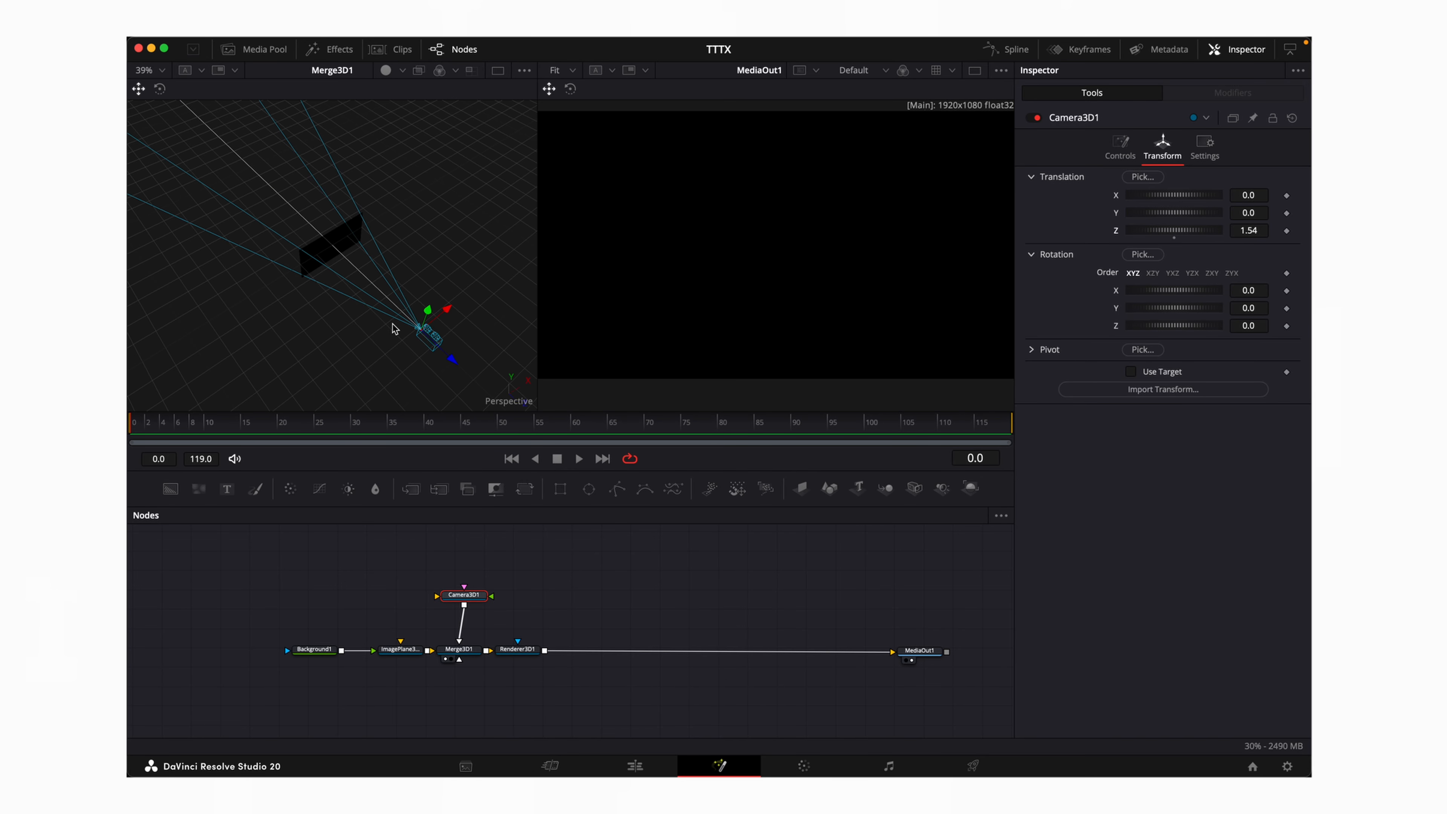
scroll(393, 326, right, 2)
scroll(392, 325, down, 5)
scroll(392, 325, left, 2)
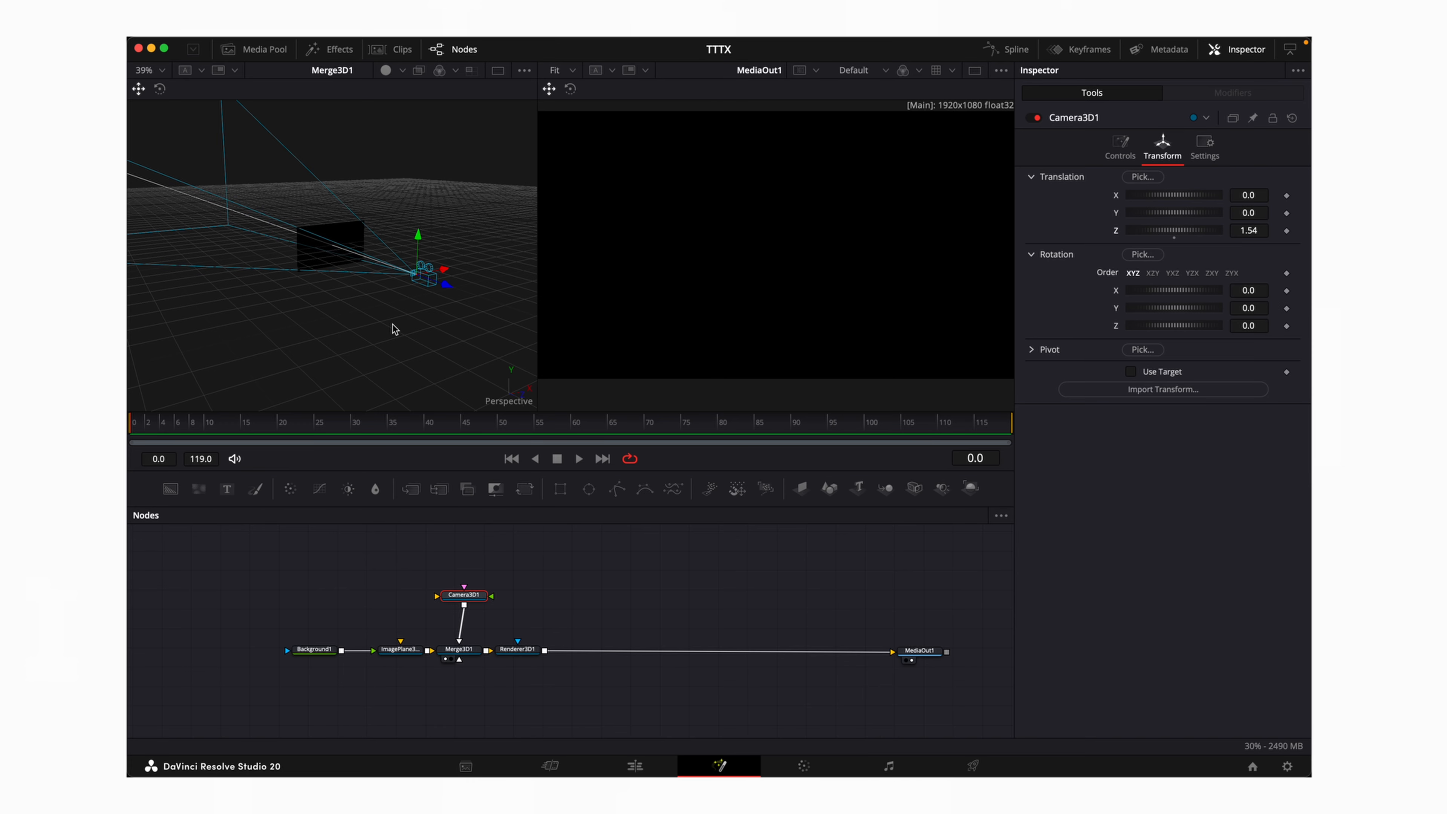
scroll(392, 325, right, 4)
scroll(393, 325, up, 2)
scroll(393, 325, right, 4)
scroll(392, 325, down, 3)
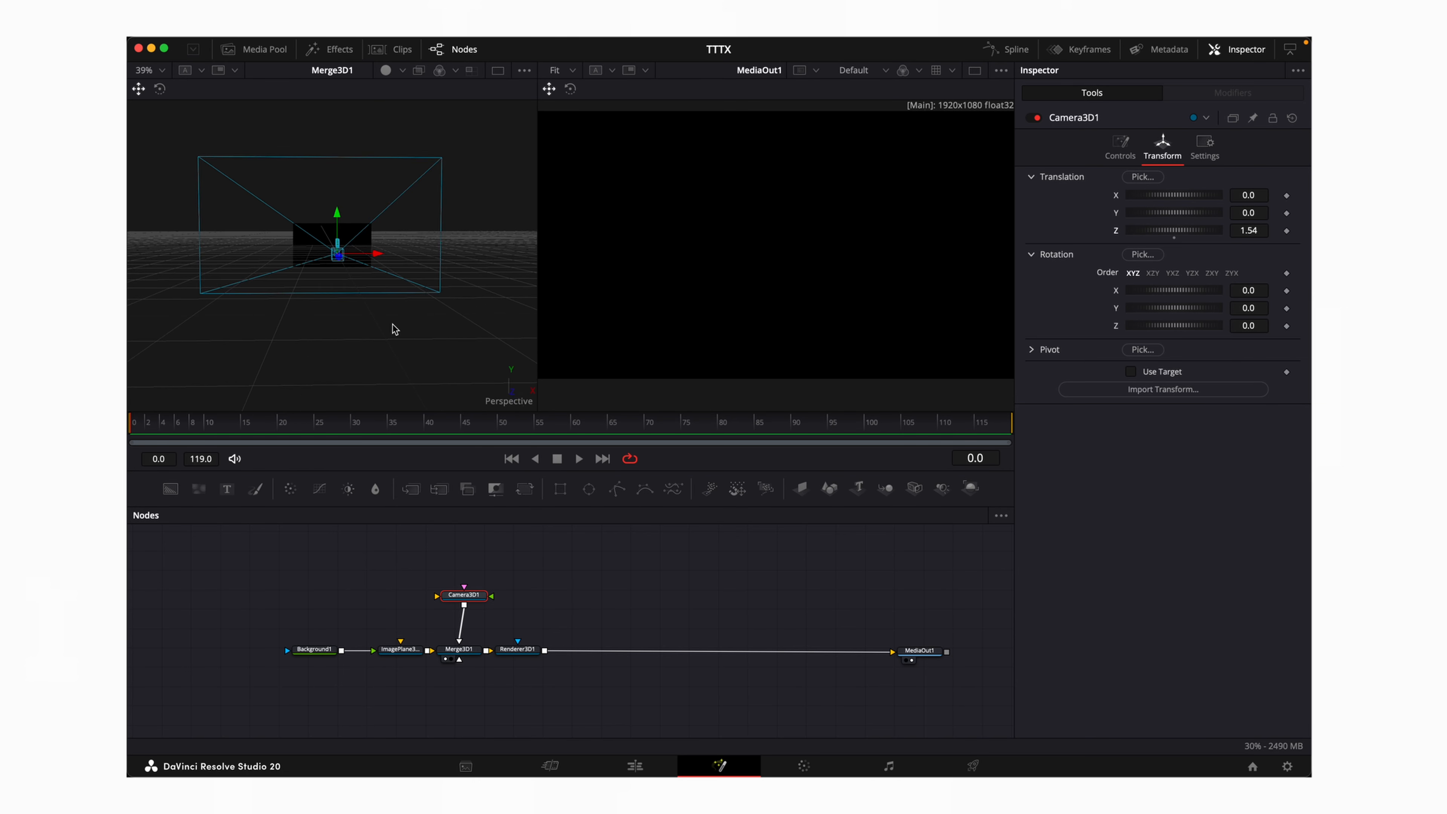
scroll(392, 325, up, 5)
scroll(392, 325, left, 4)
scroll(392, 325, right, 4)
scroll(392, 325, left, 3)
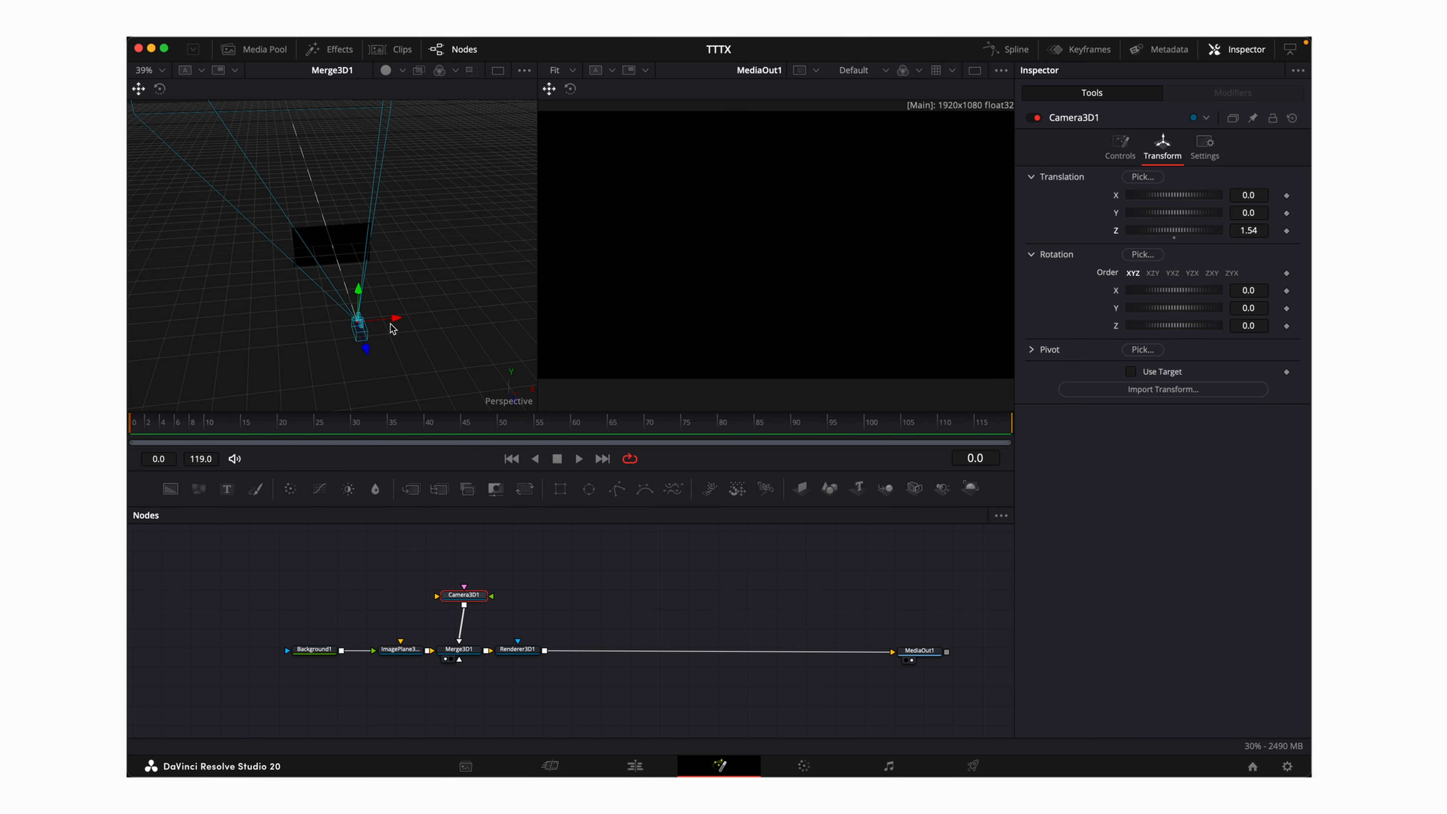
scroll(391, 324, left, 4)
scroll(387, 323, right, 5)
scroll(387, 323, up, 5)
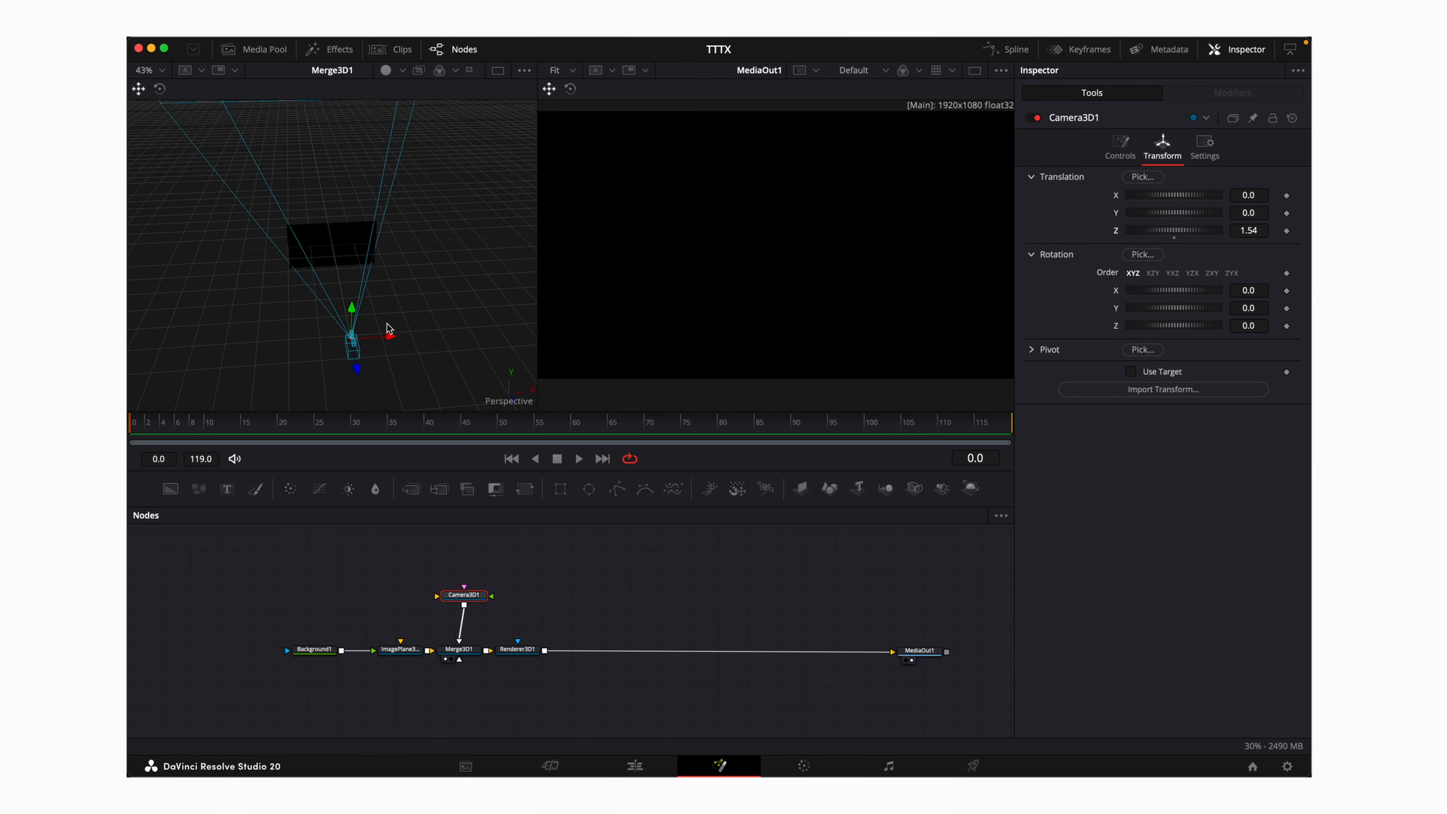
scroll(388, 323, down, 3)
scroll(388, 323, down, 1)
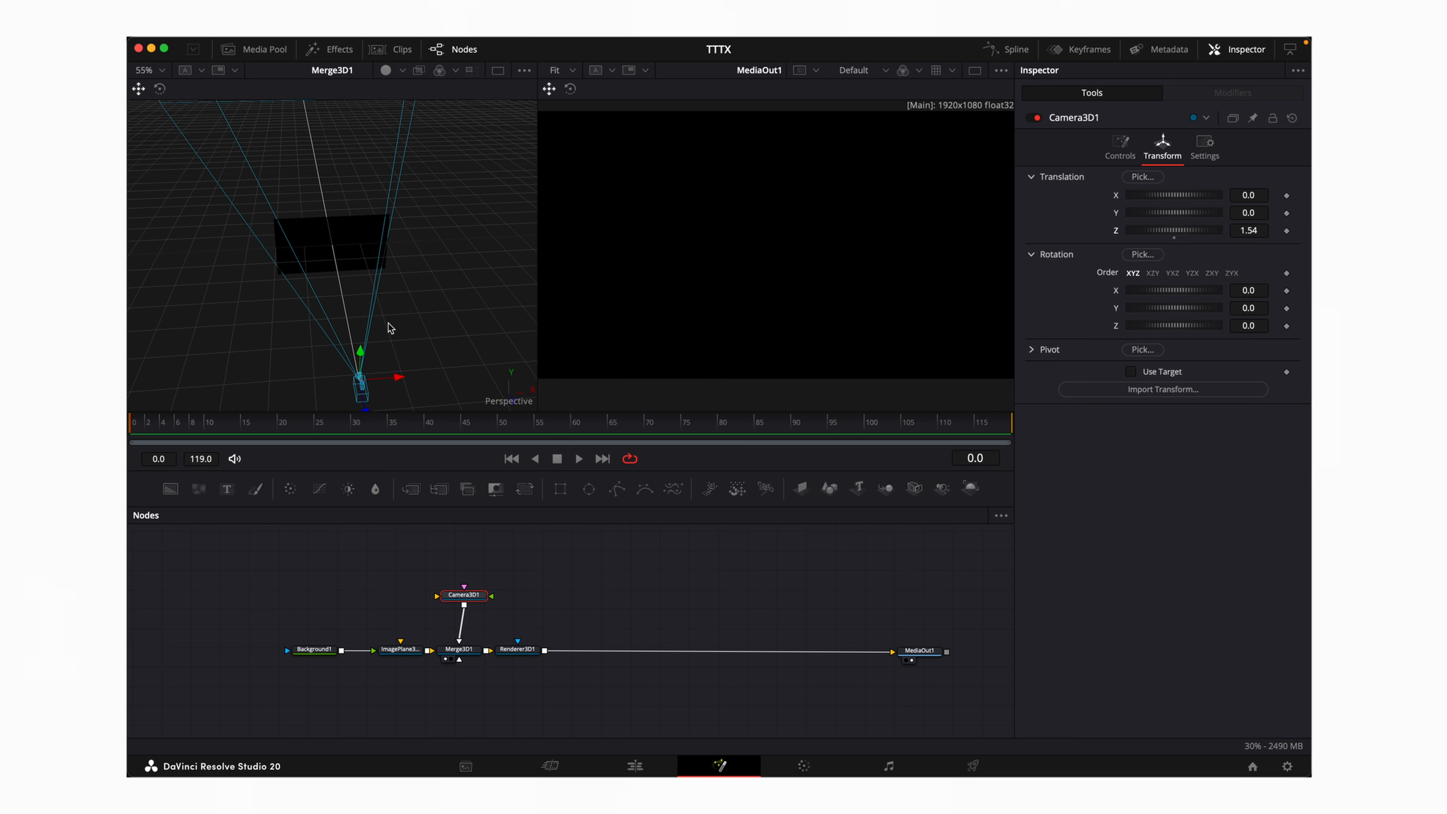
scroll(388, 324, down, 5)
scroll(387, 325, up, 5)
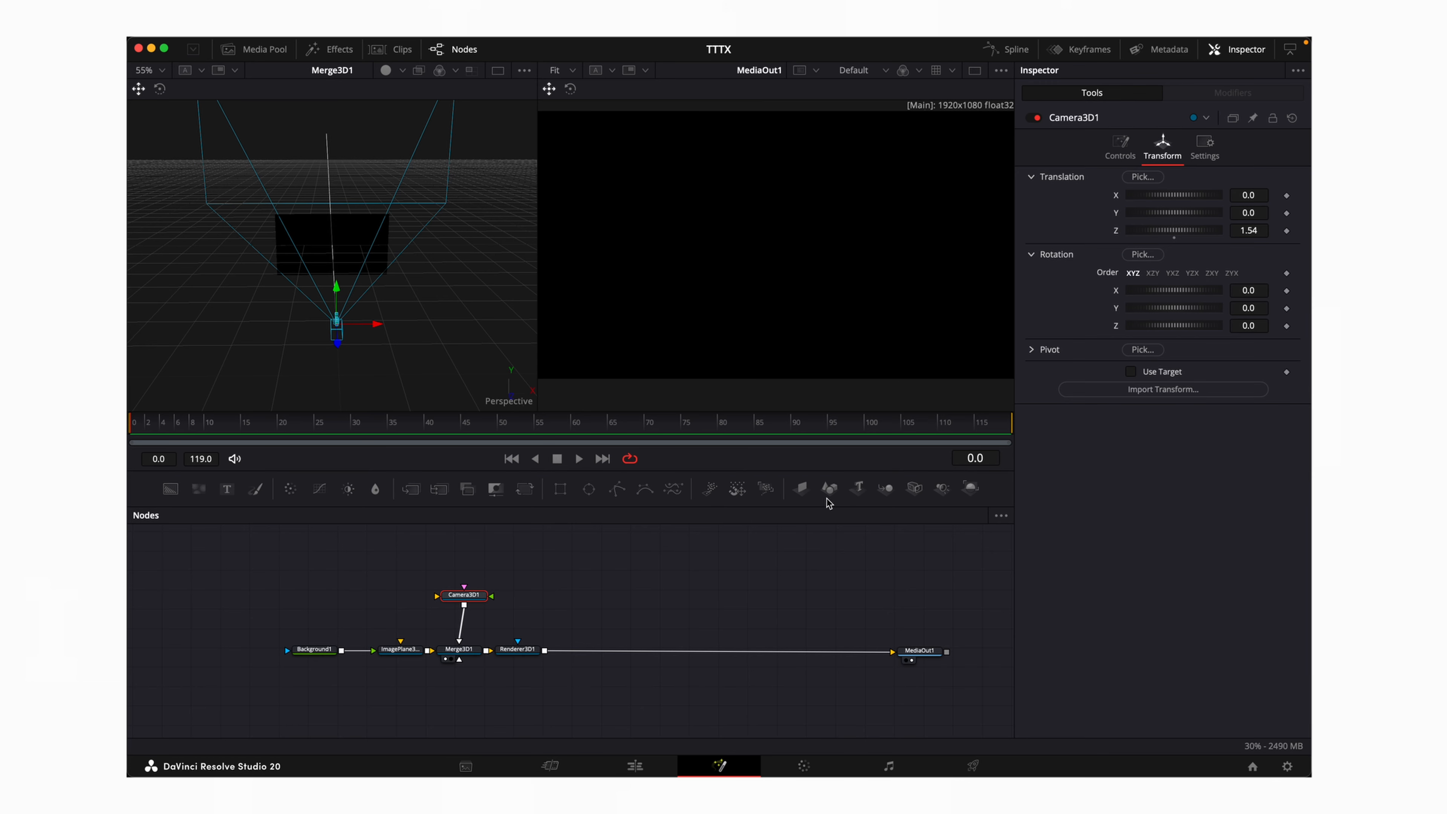
Add a Text3D node reading '3D TEXT' at size 0.3, lowered in the scene
drag(858, 488, 469, 653)
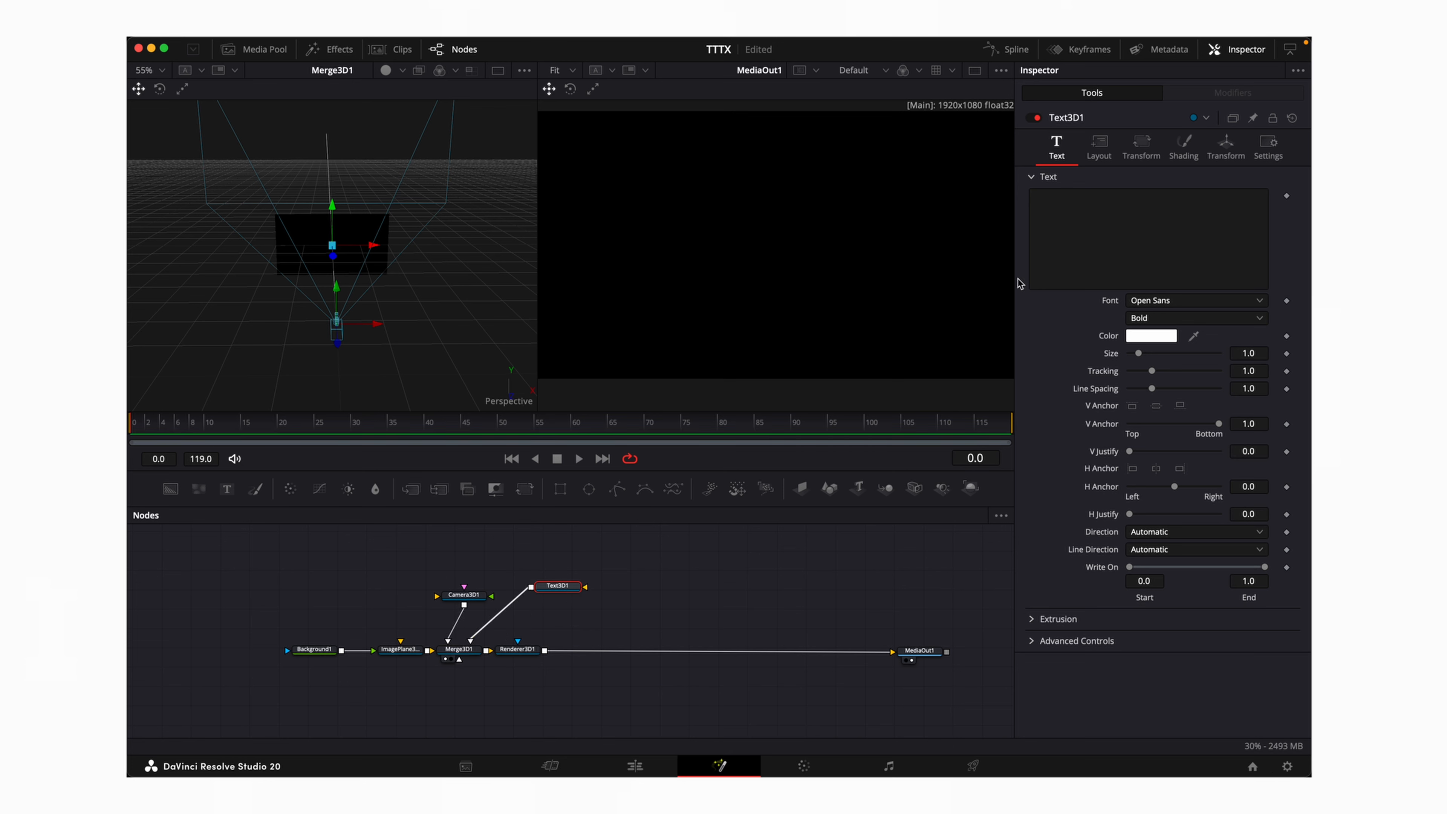
click(1082, 253)
text(3D )
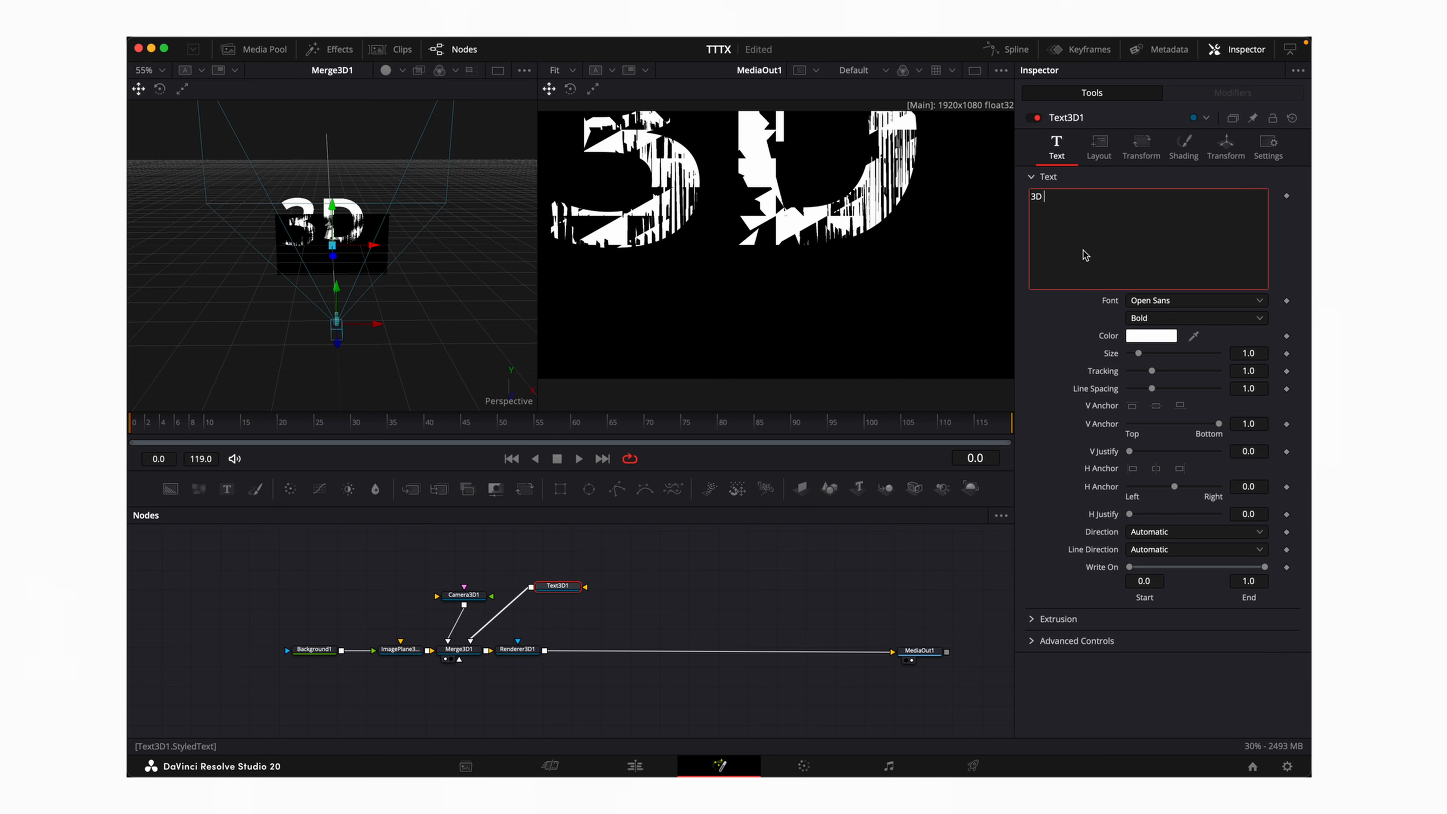
text(TEXT)
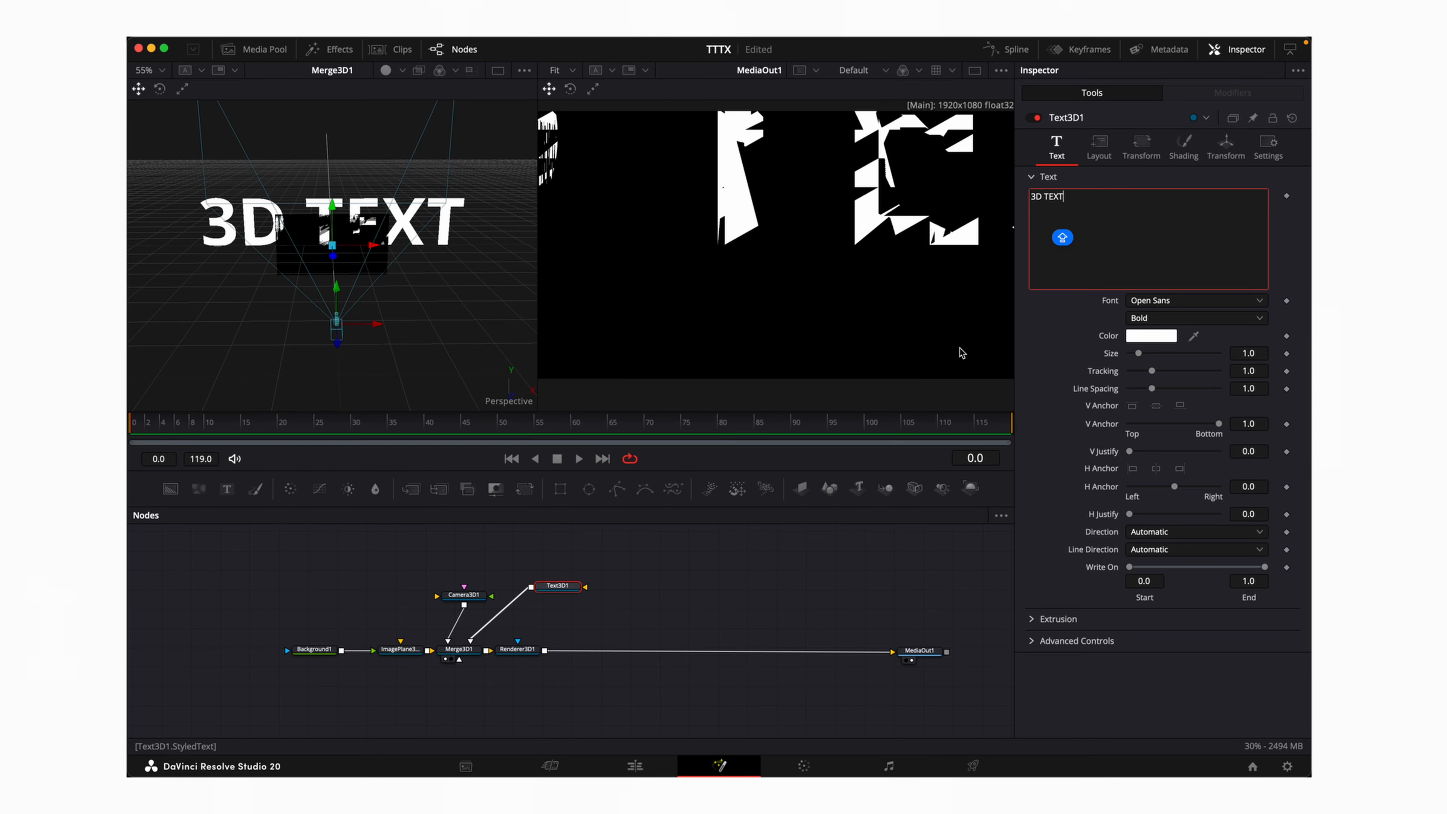
mouse_move(1256, 355)
mouse_down()
mouse_move(1196, 355)
mouse_move(1256, 354)
mouse_up()
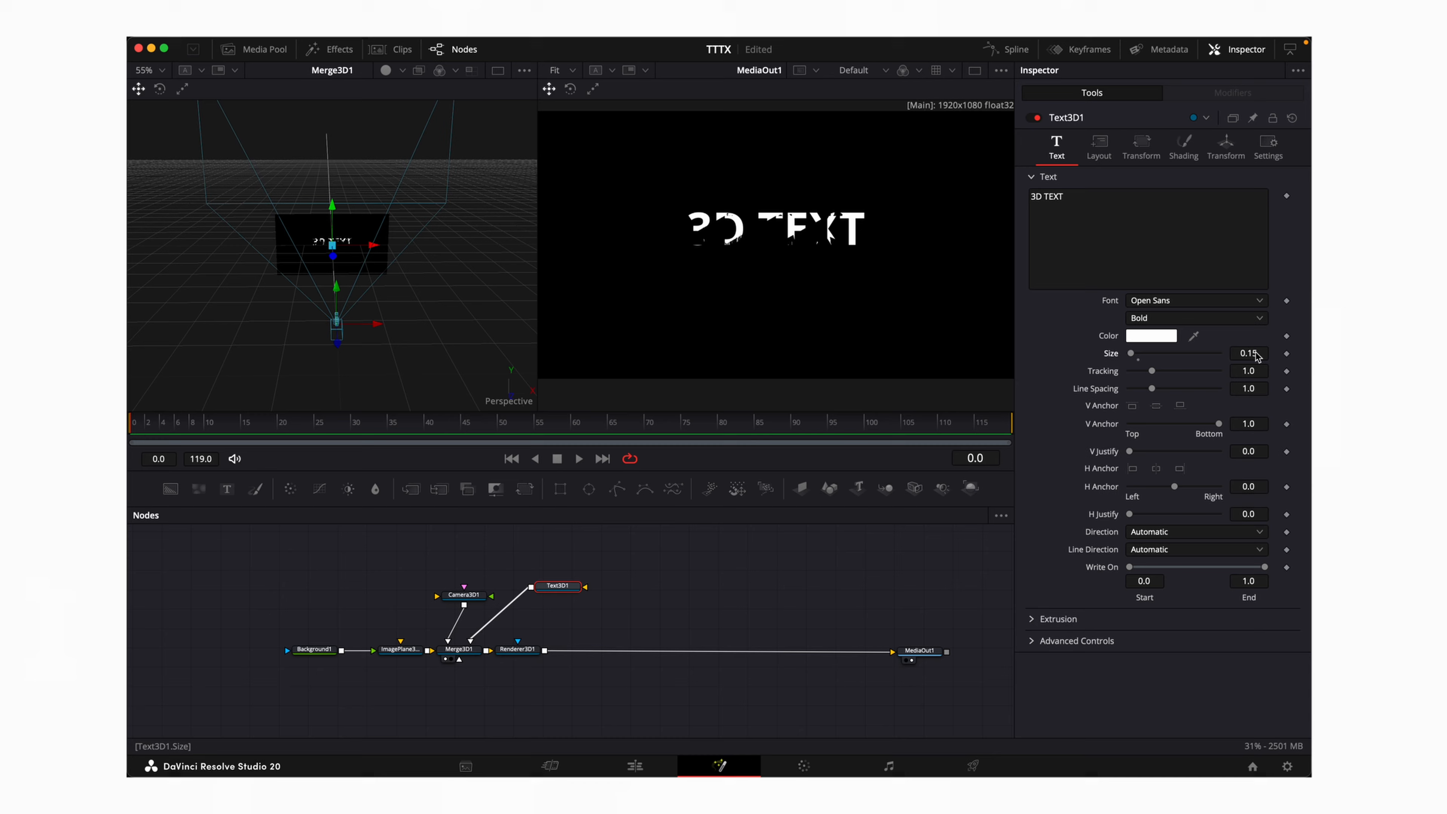
scroll(370, 276, up, 6)
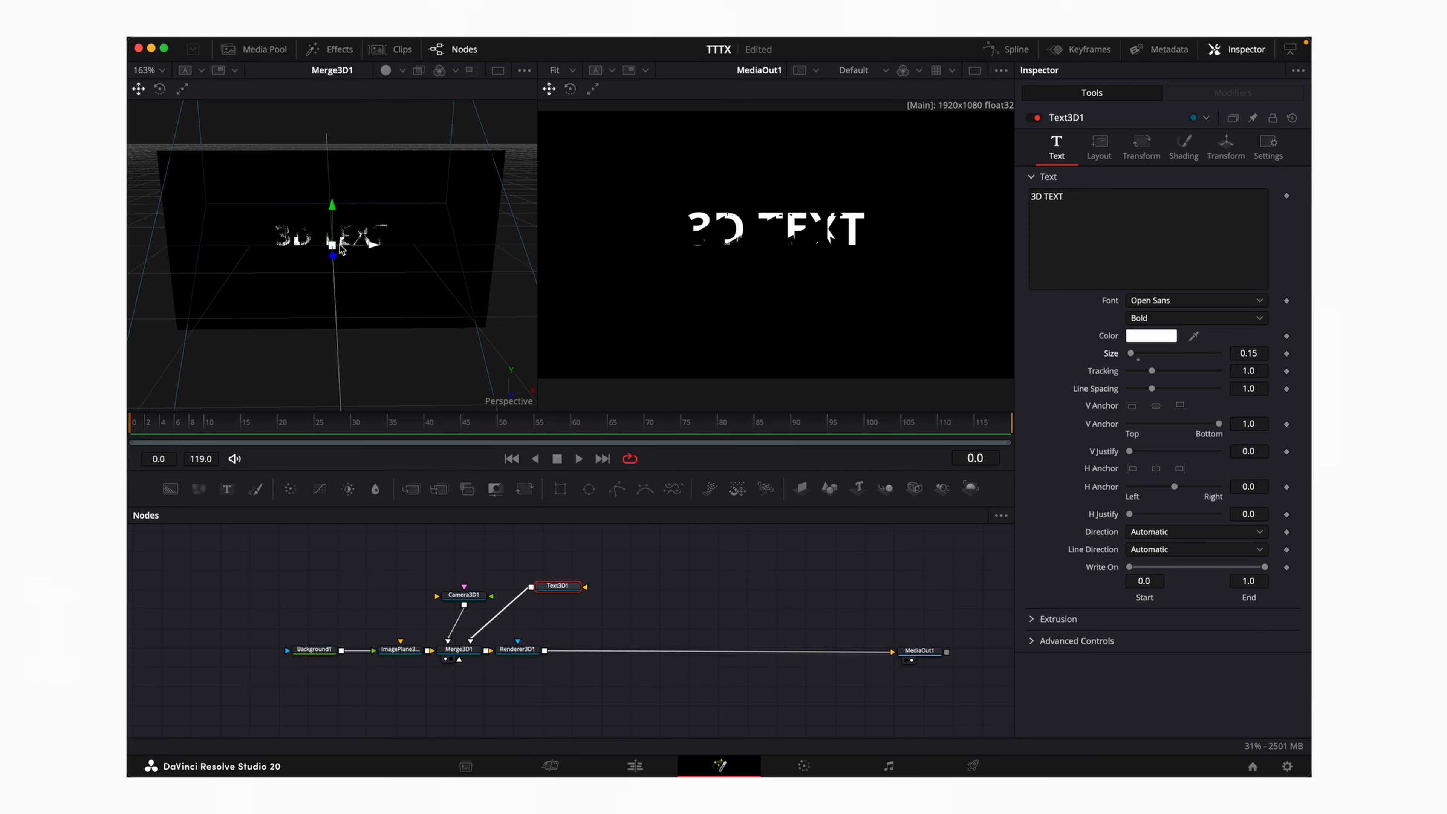
drag(332, 245, 329, 263)
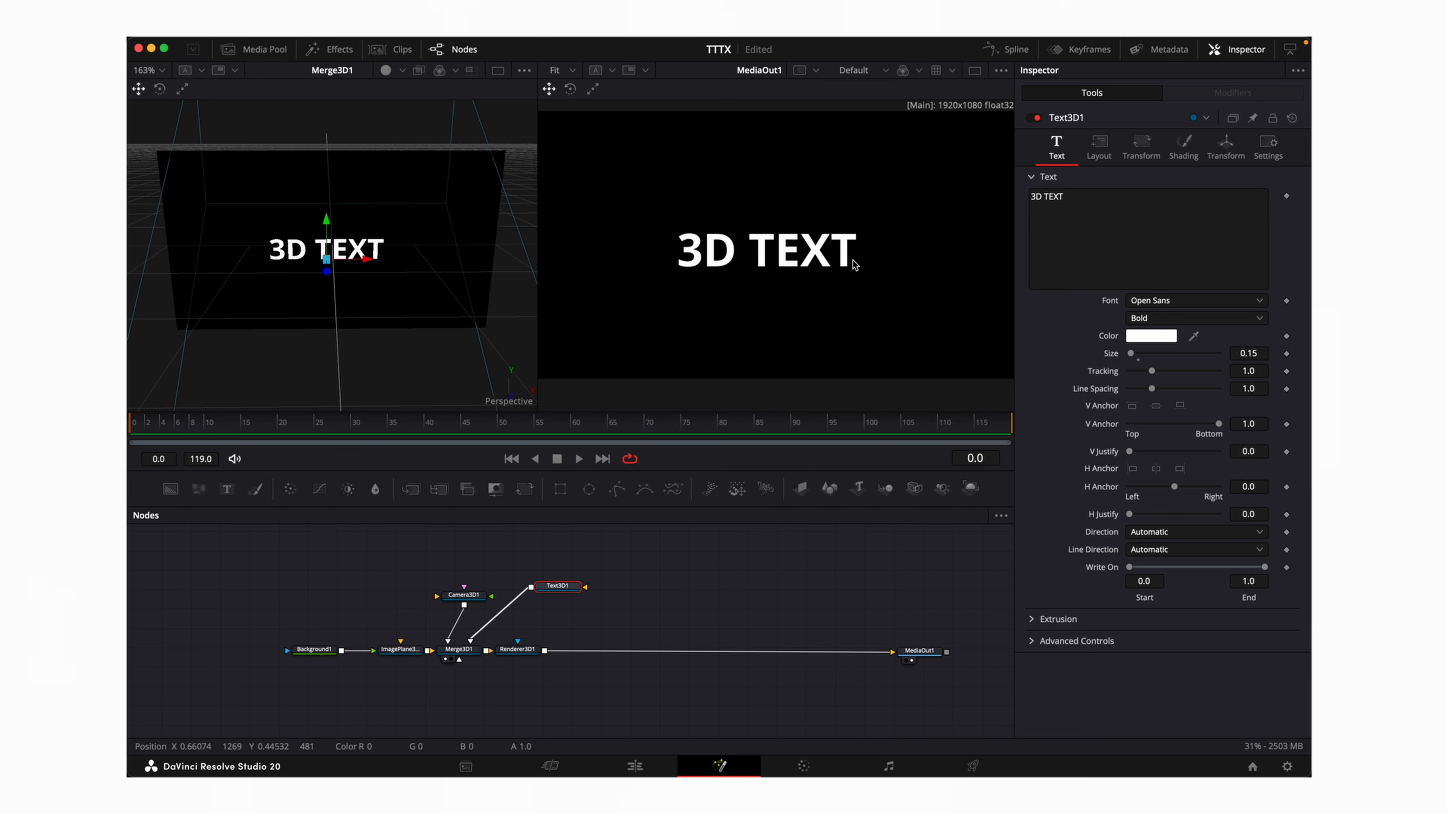
drag(1132, 356, 1134, 354)
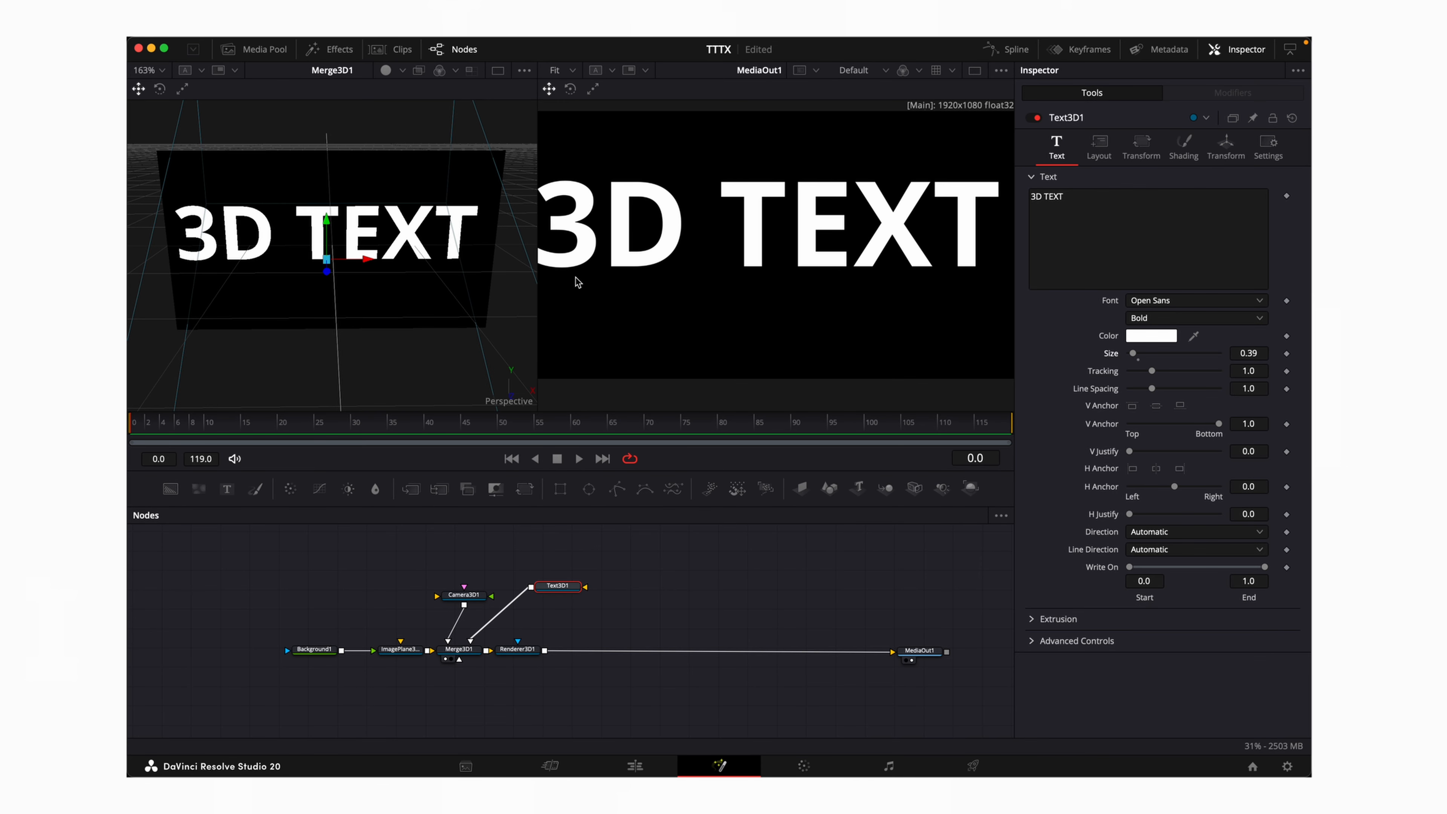
double_click(1247, 354)
text(0.3)
key(Return)
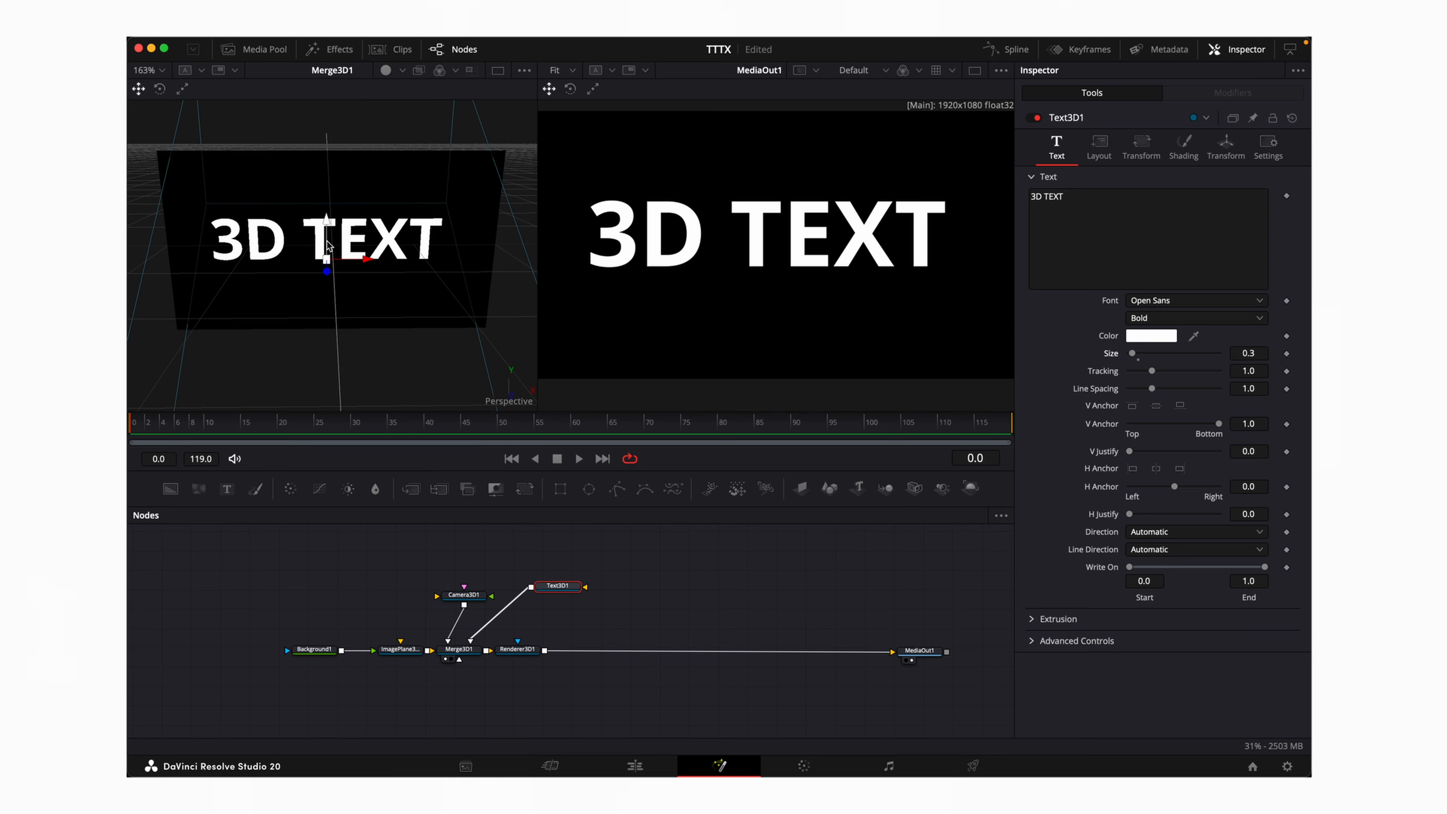
drag(328, 263, 331, 272)
Untick Use One Material, giving the bevel orange colour with red specular and the face yellow
click(1183, 147)
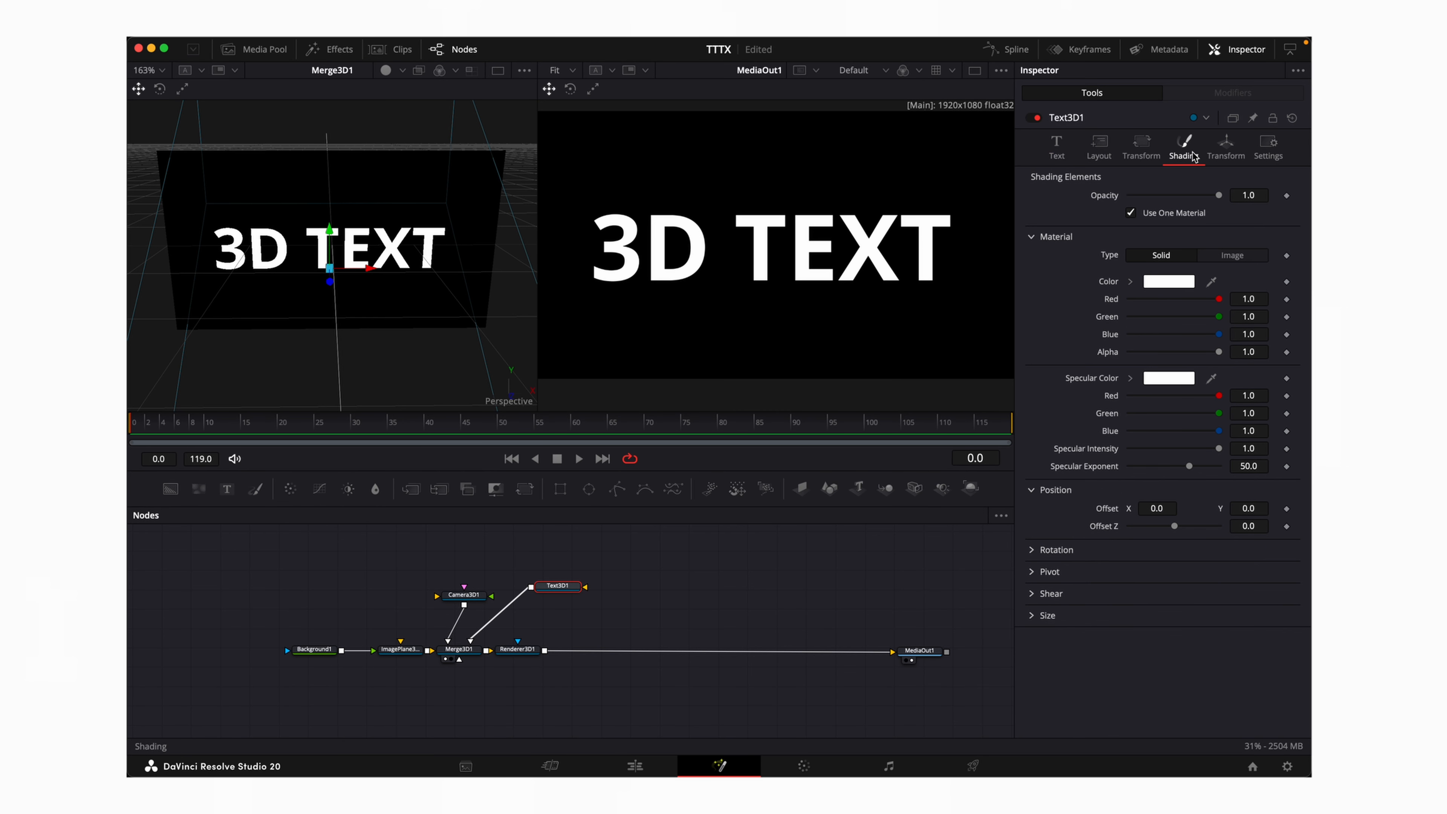
click(1129, 213)
click(1169, 535)
click(404, 570)
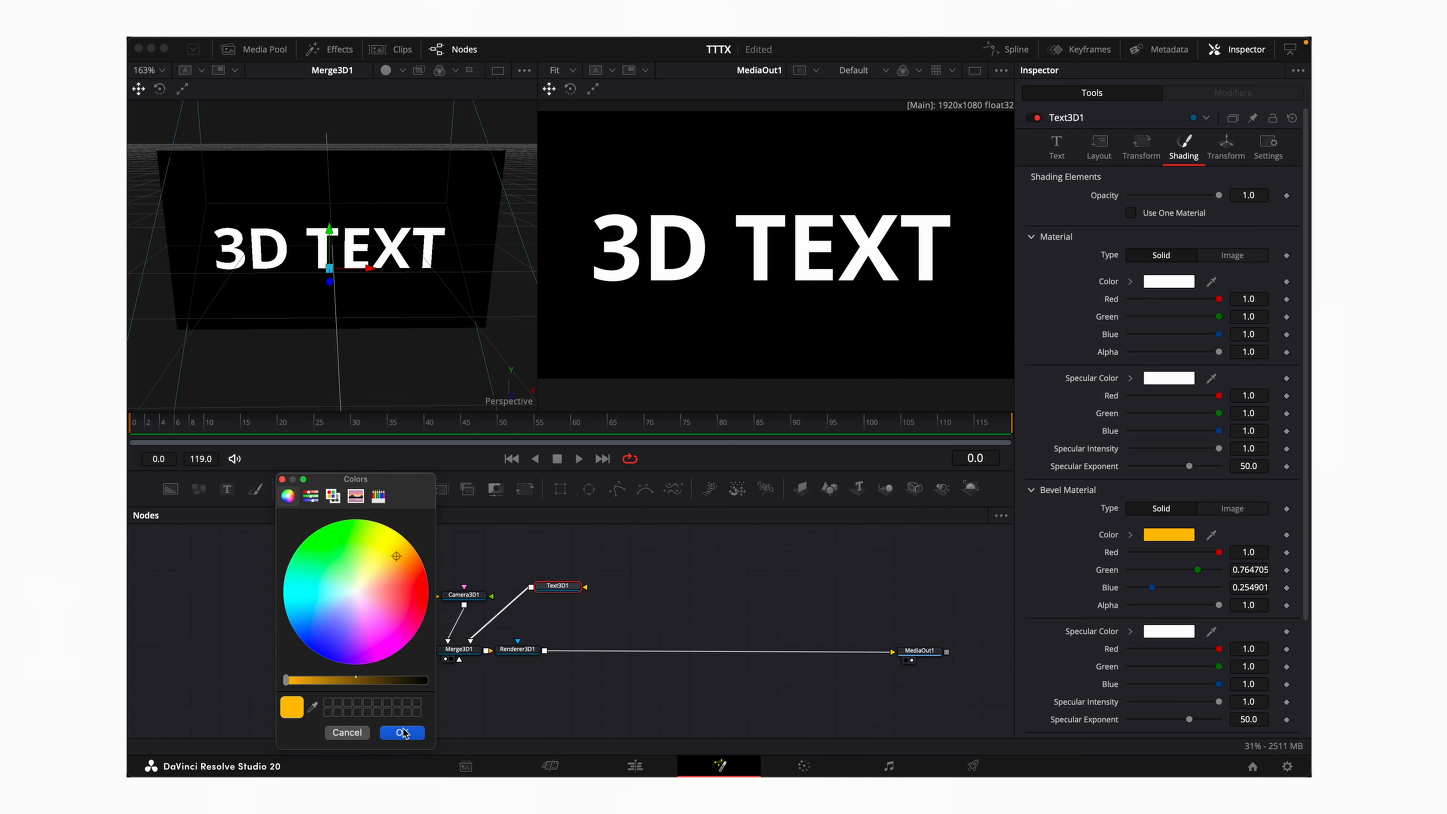
click(1186, 637)
click(416, 593)
click(402, 732)
click(1170, 279)
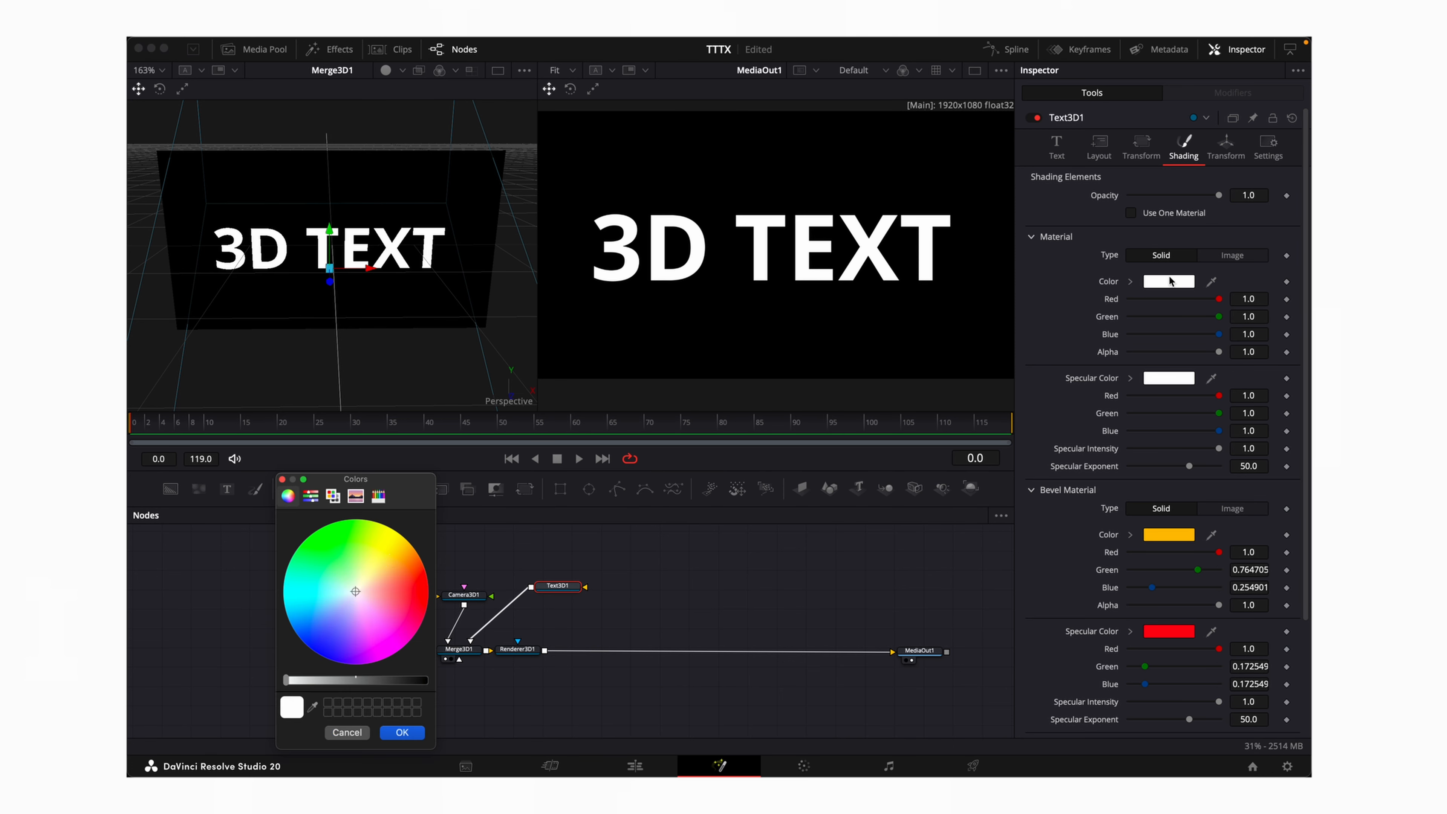
click(384, 551)
click(402, 732)
scroll(1162, 456, down, 3)
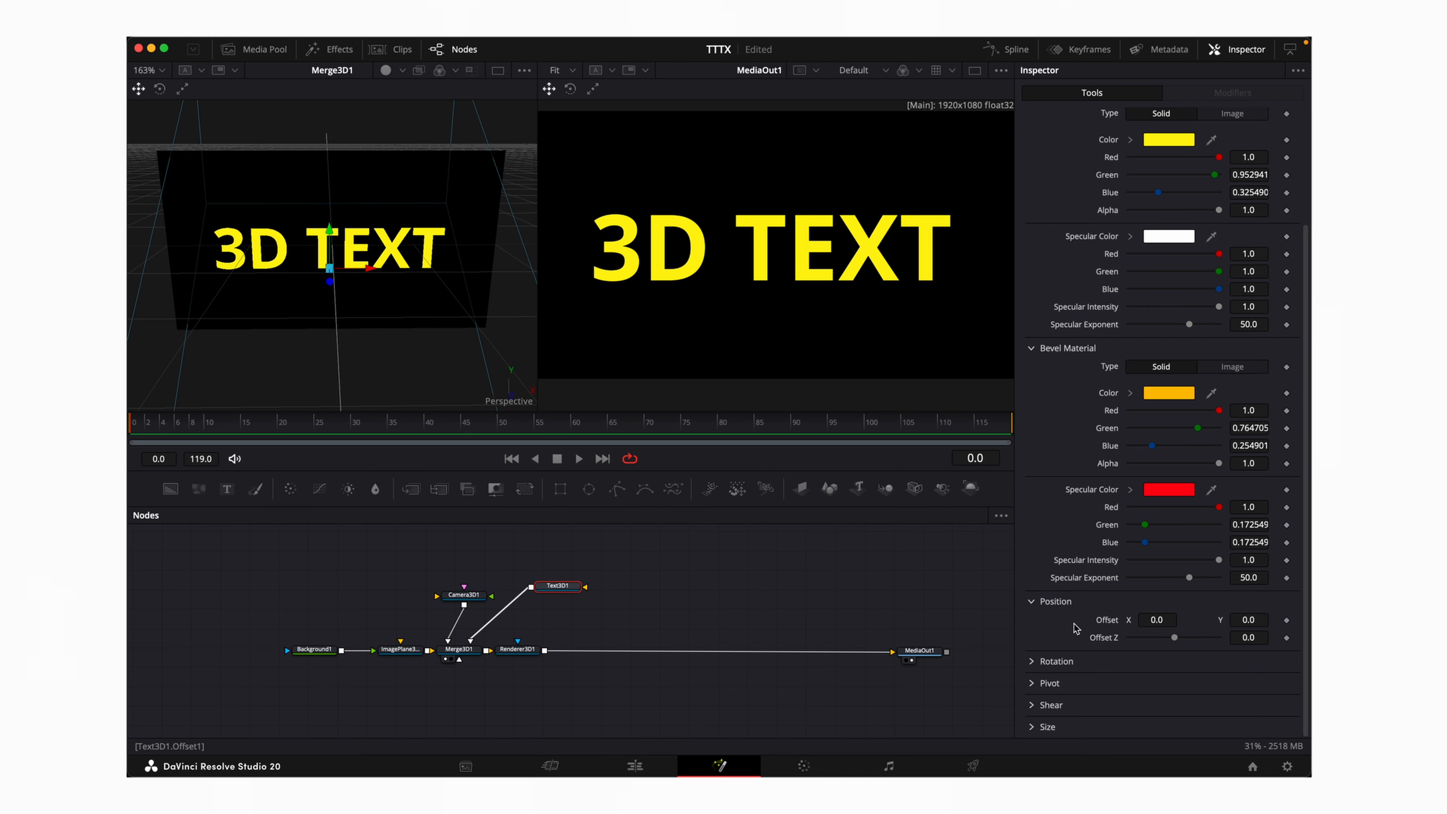
click(1141, 147)
click(1056, 149)
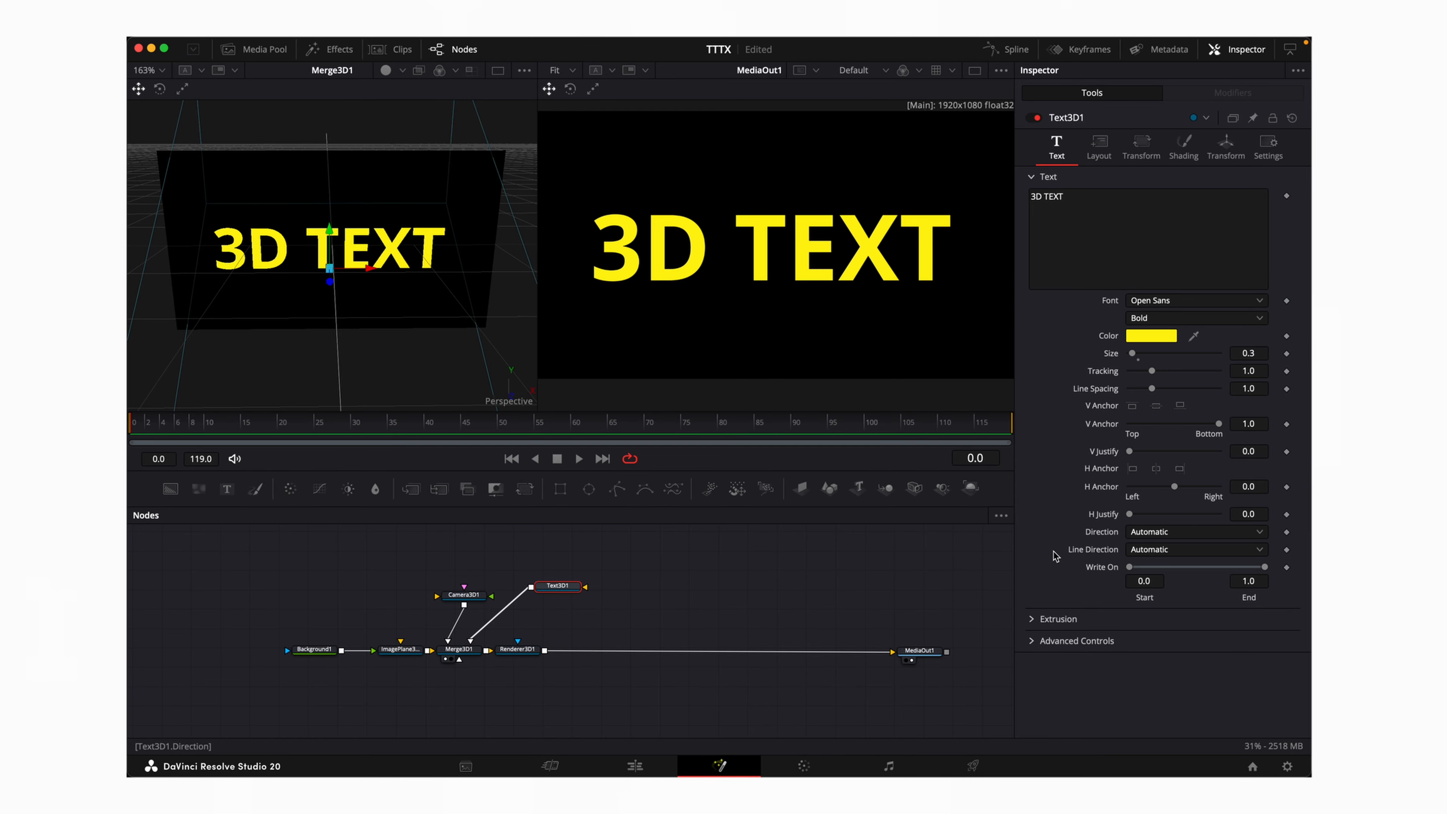
Turn off Bevel Front and set extrusion depth 0.1386, subdivisions 8, bevel depth 0.1843
click(1032, 619)
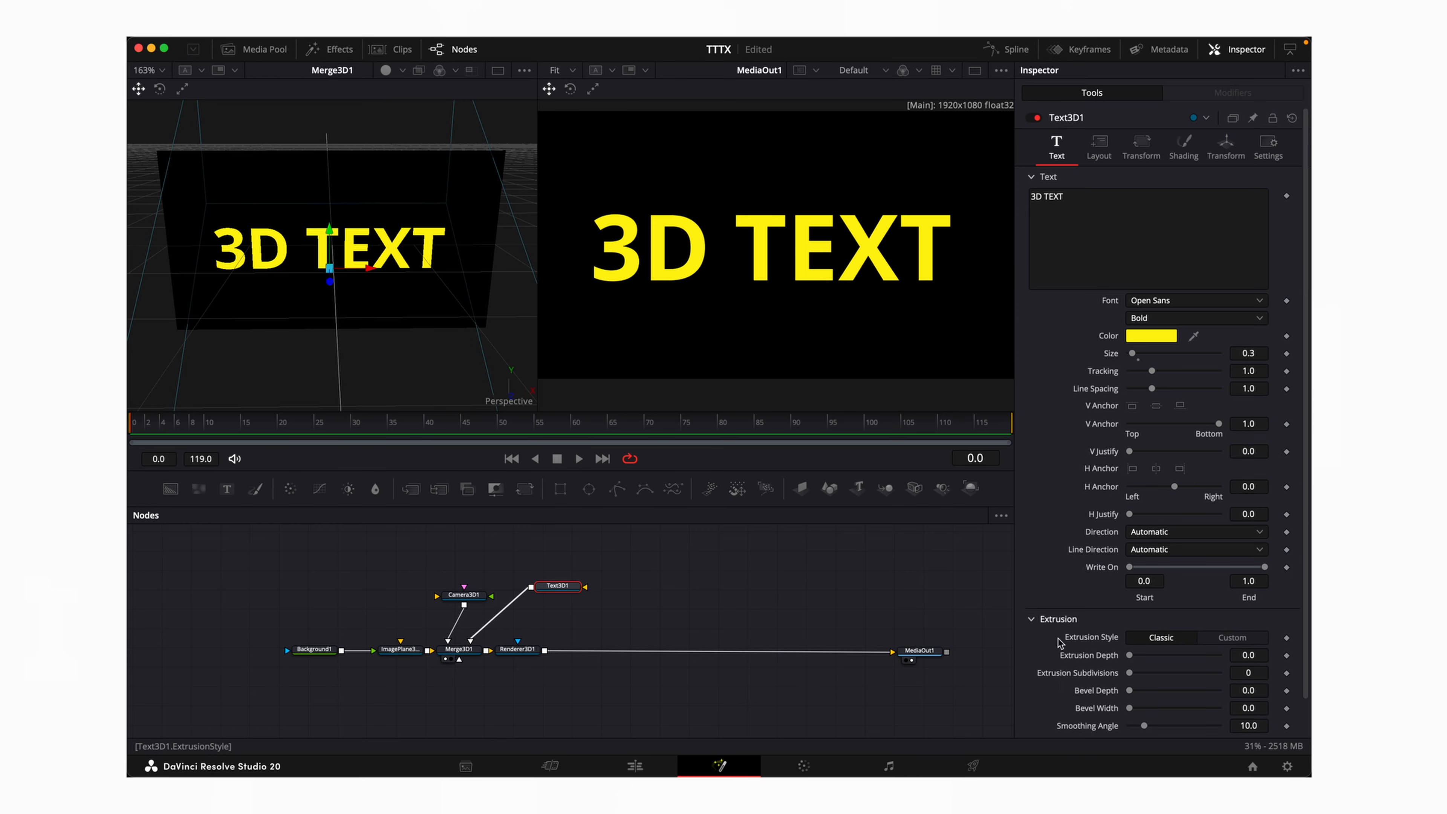
scroll(1064, 646, down, 2)
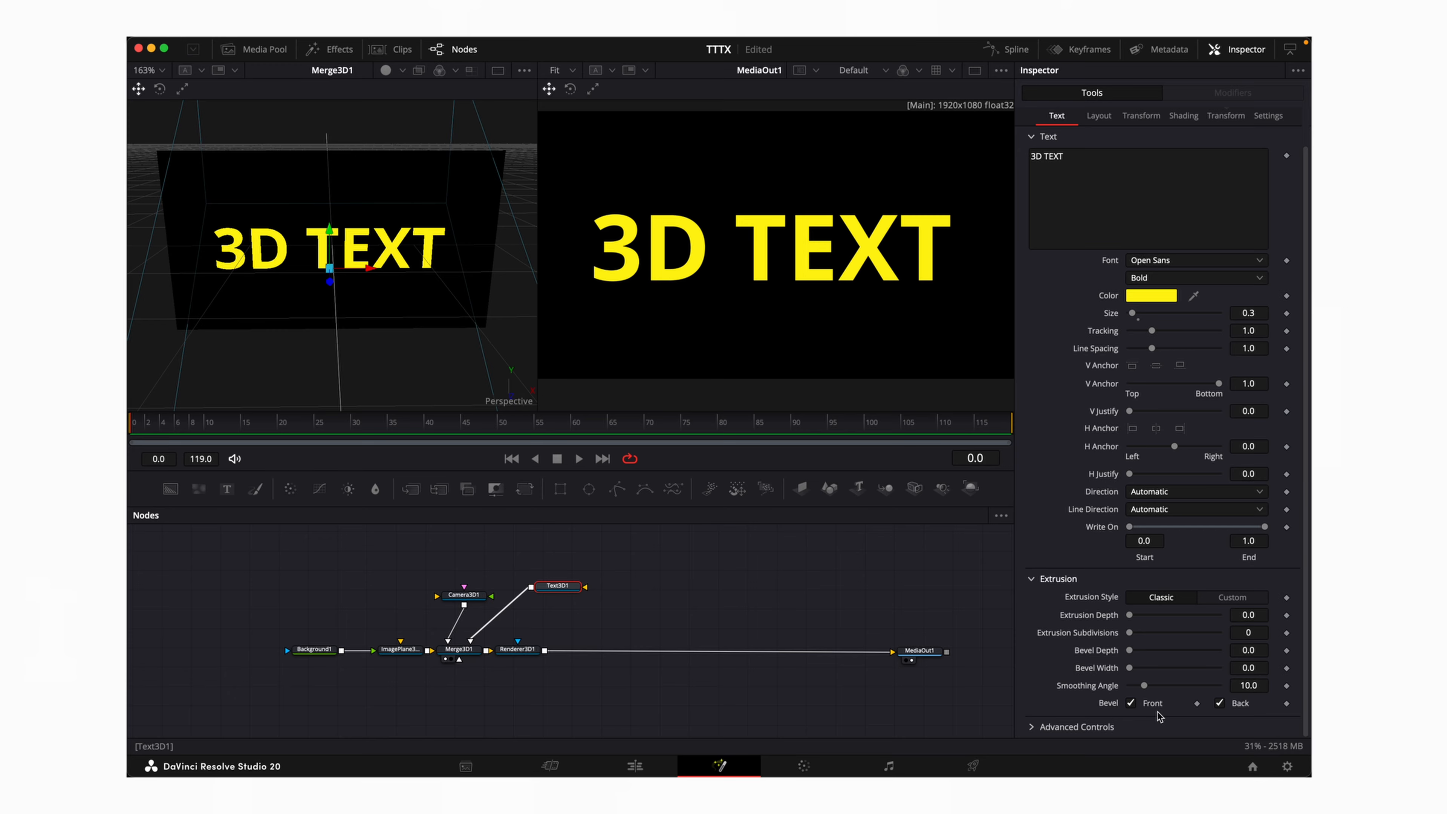
click(1131, 703)
drag(1129, 615, 1211, 649)
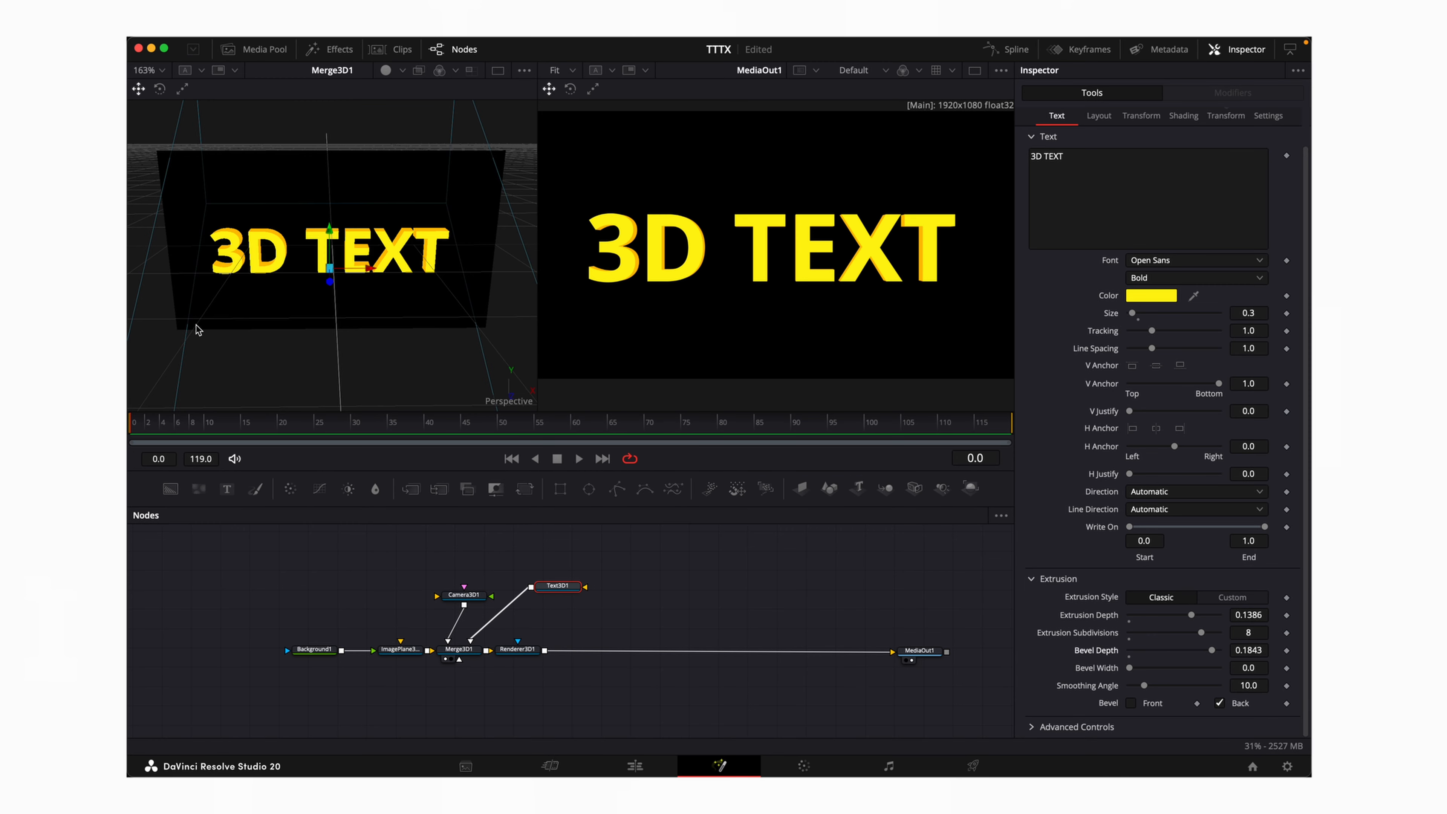
scroll(197, 330, up, 3)
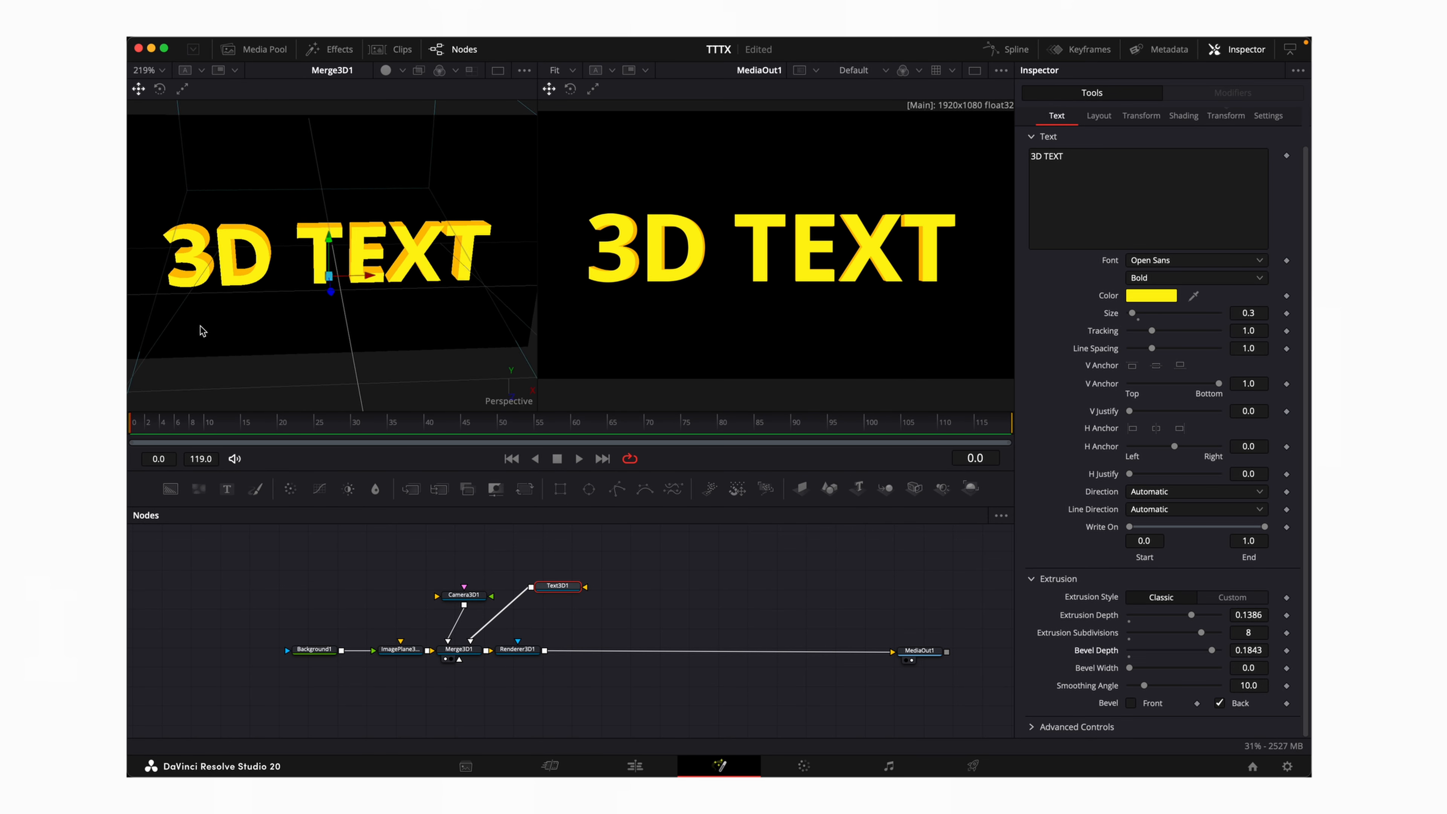
scroll(200, 326, left, 10)
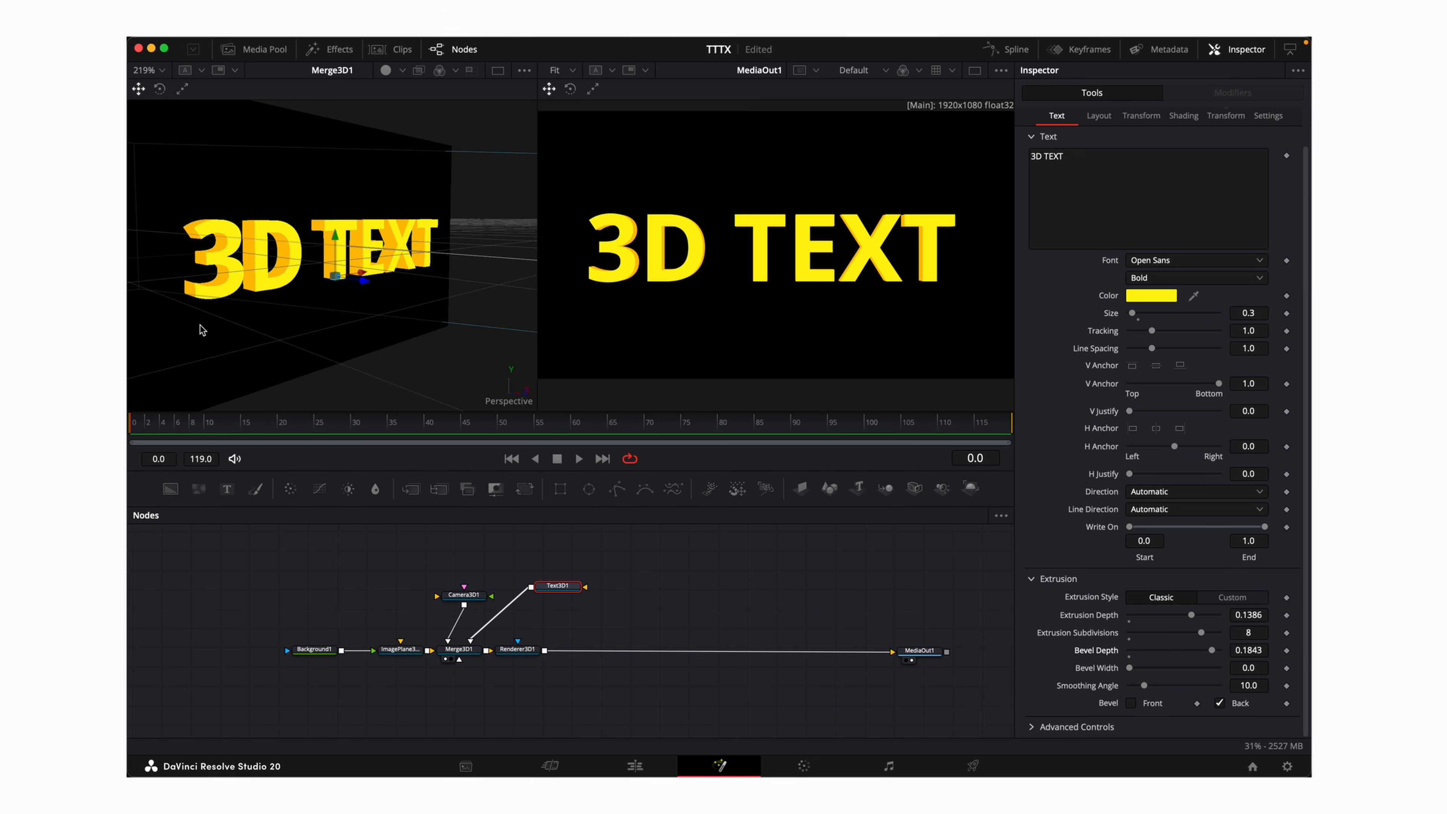
scroll(201, 329, left, 3)
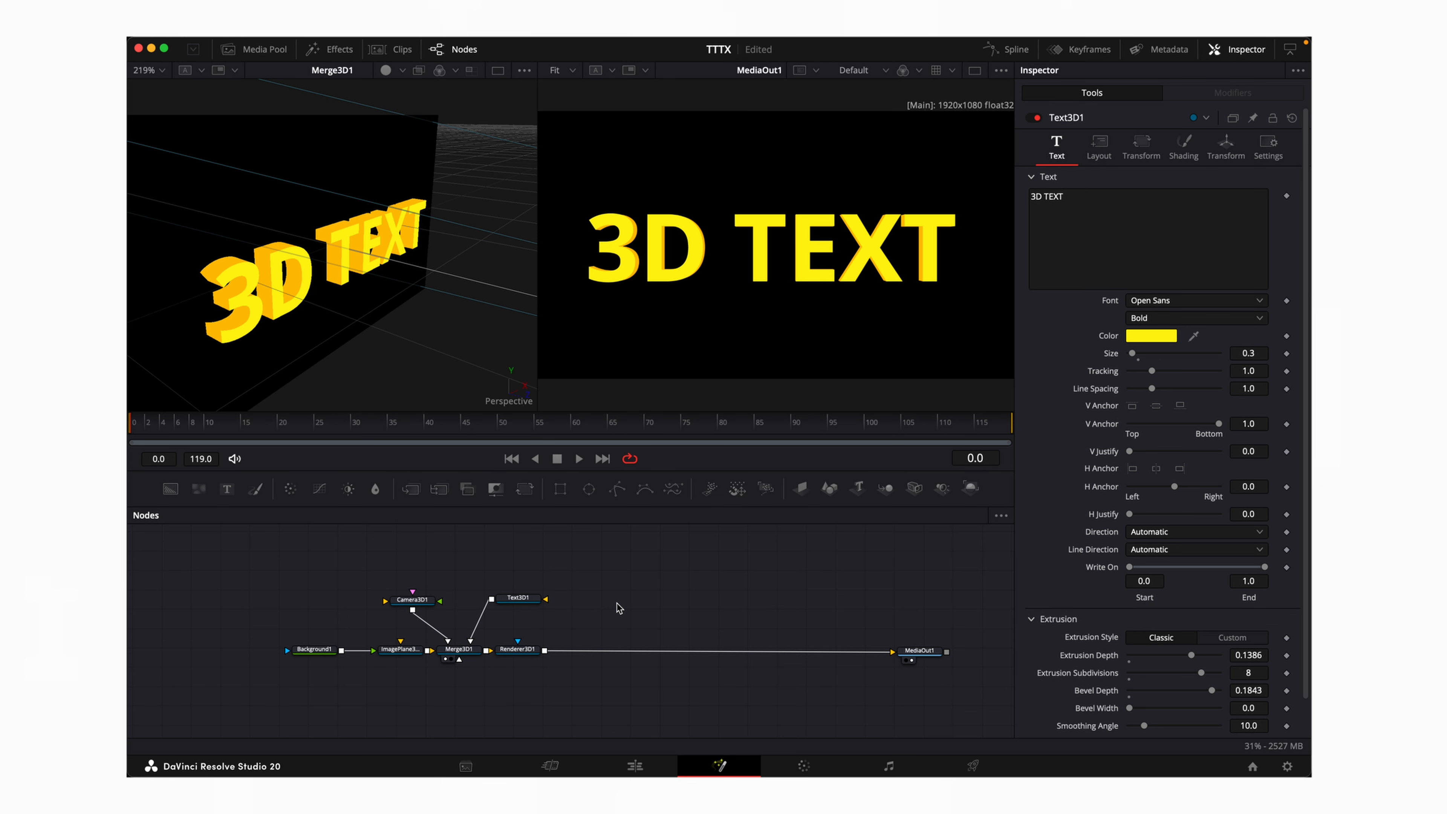
Add a PointLight1 node via the tool search and wire it into Merge3D1
key(shift+space)
text(CAMERA 3D)
key(ctrl+a)
text(P)
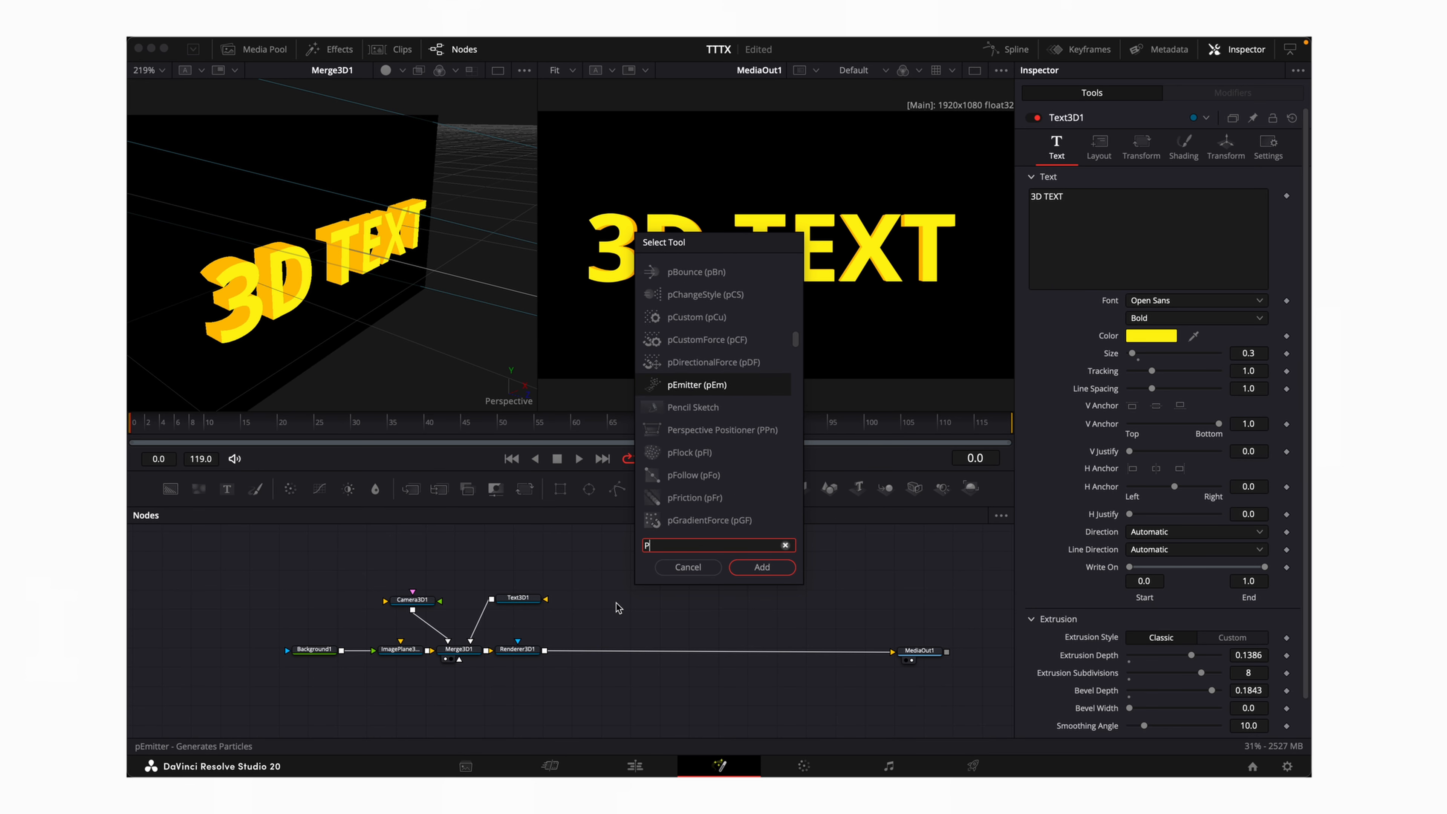
text(OINTLI)
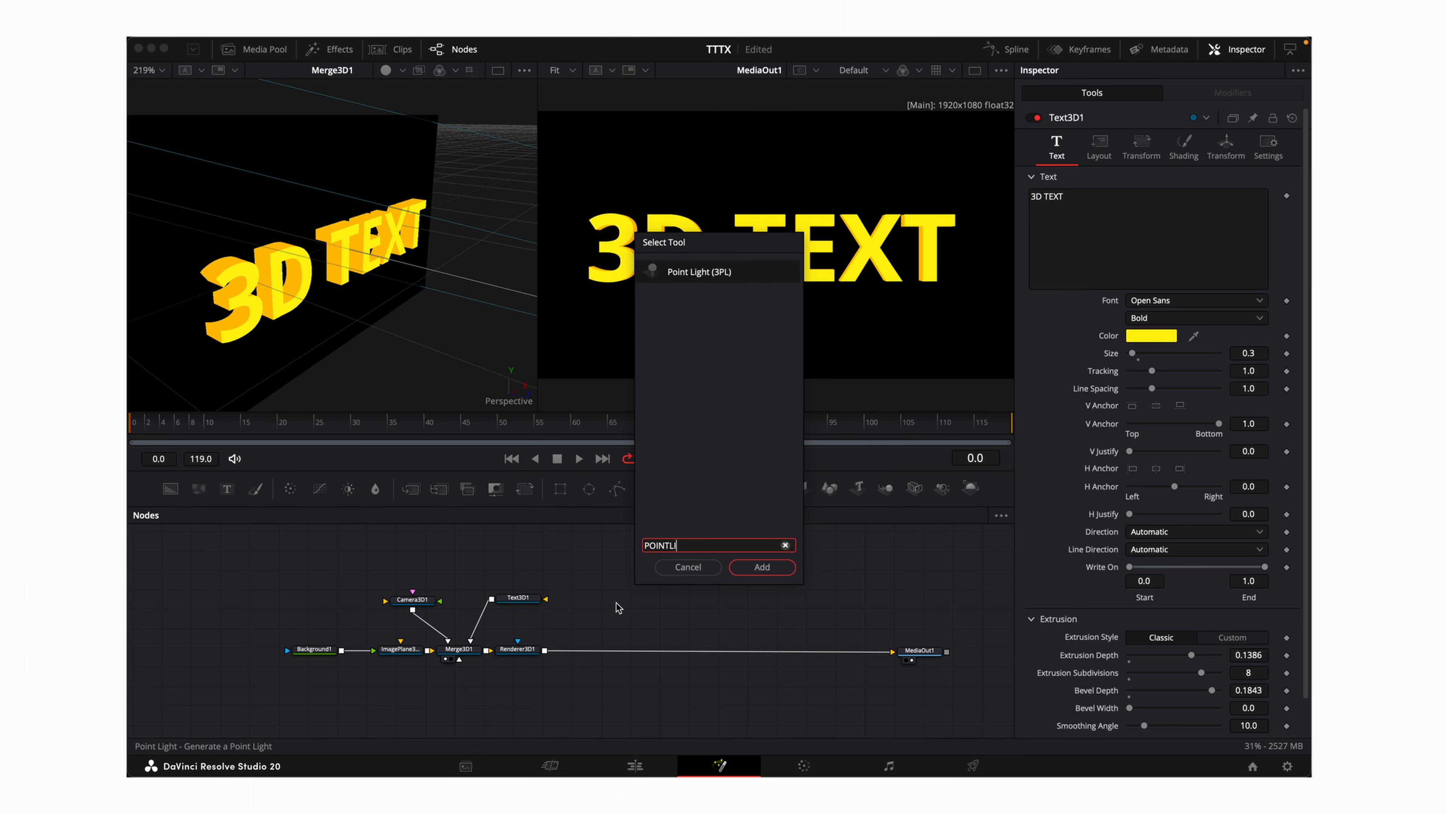
key(Return)
drag(619, 594, 471, 656)
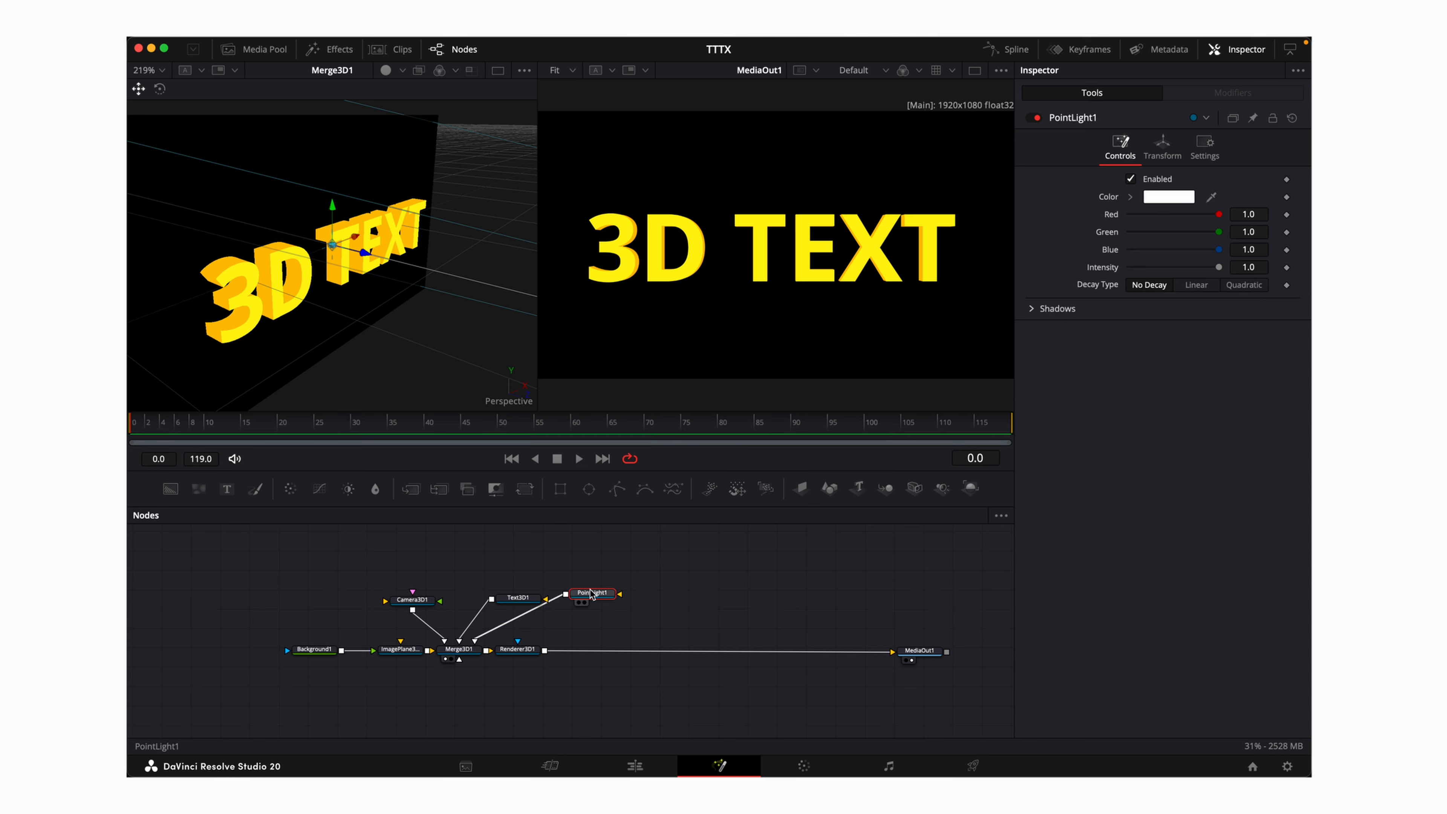
drag(592, 595, 618, 613)
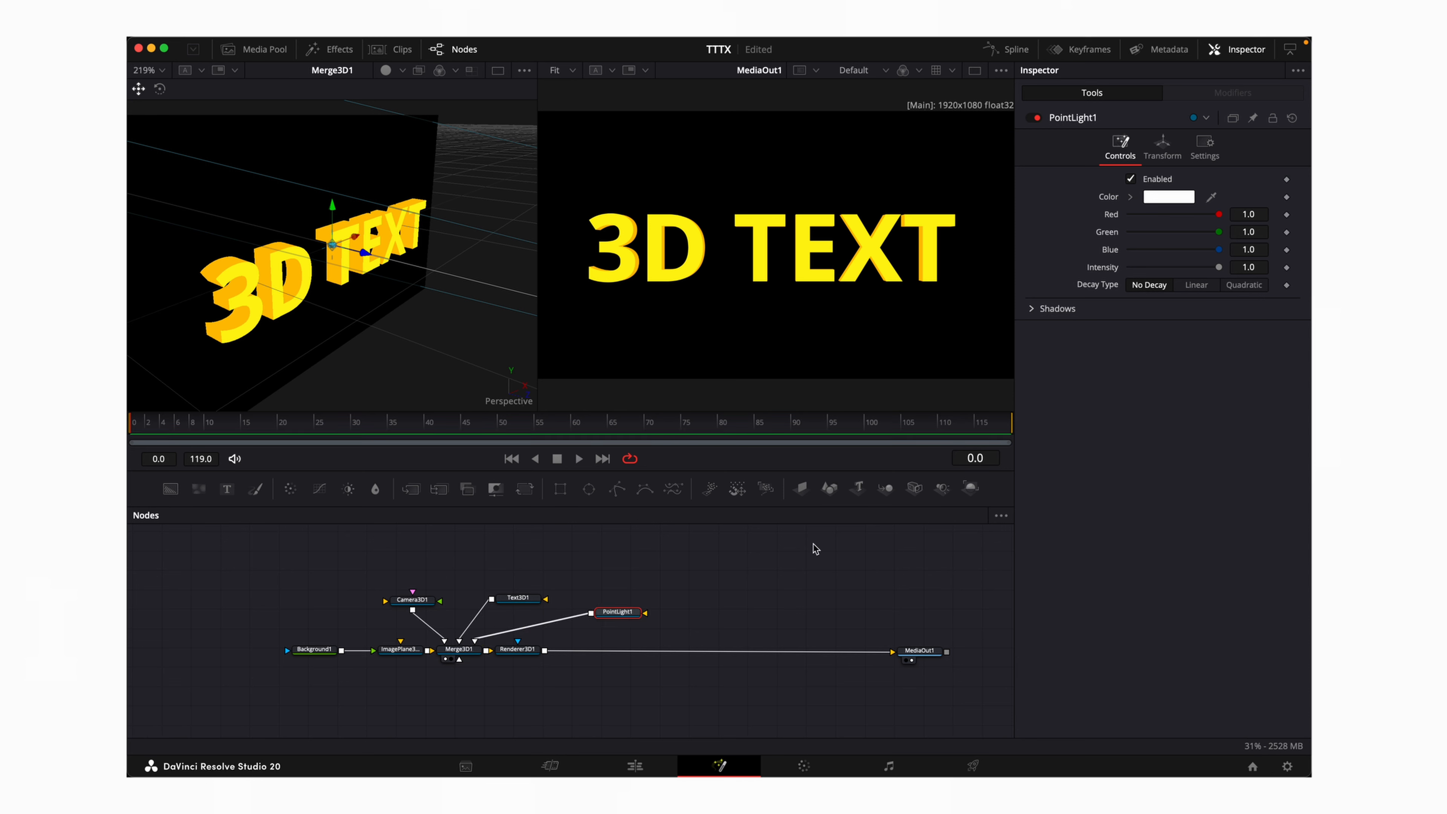
click(539, 648)
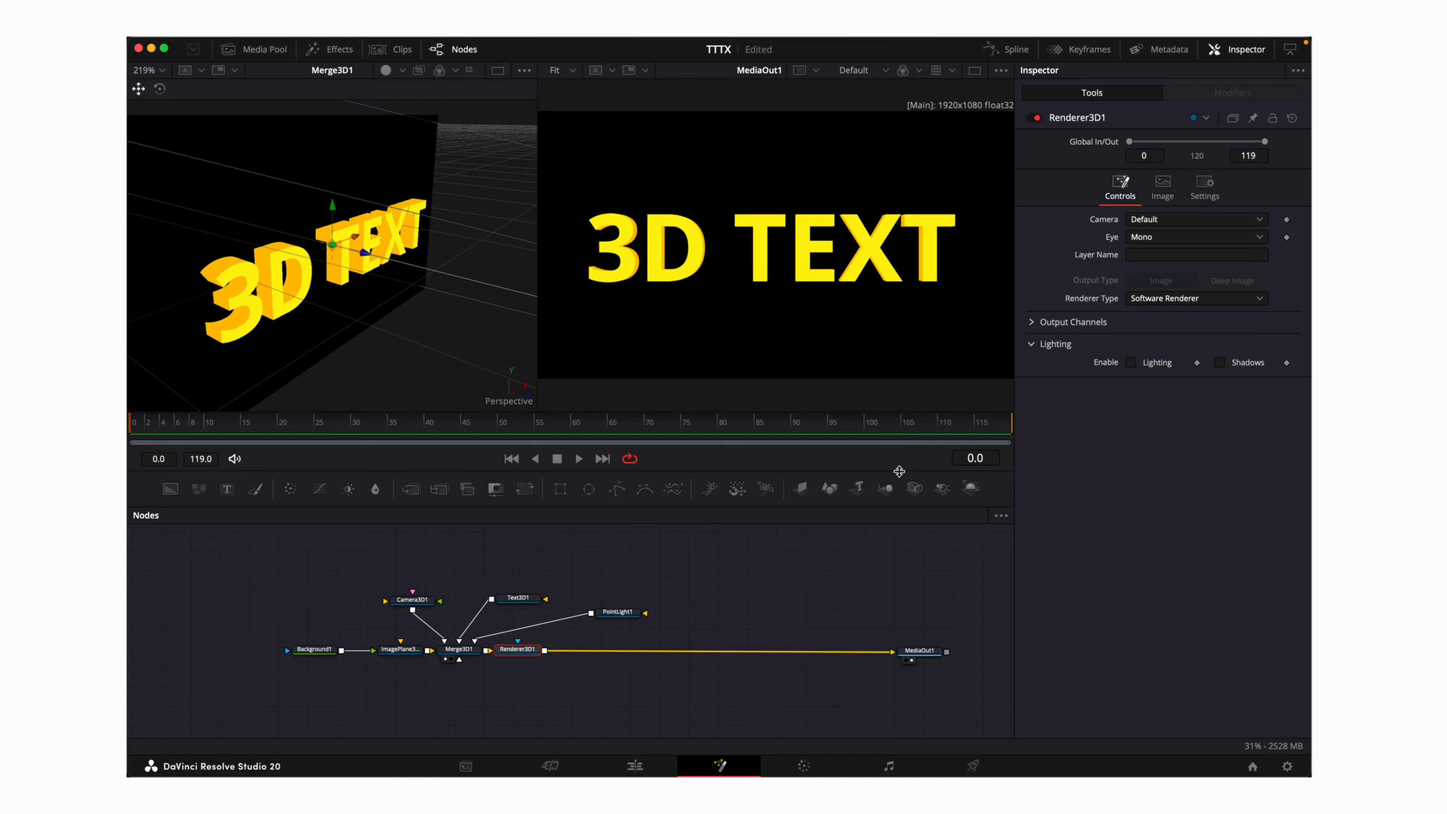
Enable Lighting on Renderer3D1 and move PointLight1 to Translation Z 0.24
click(1130, 362)
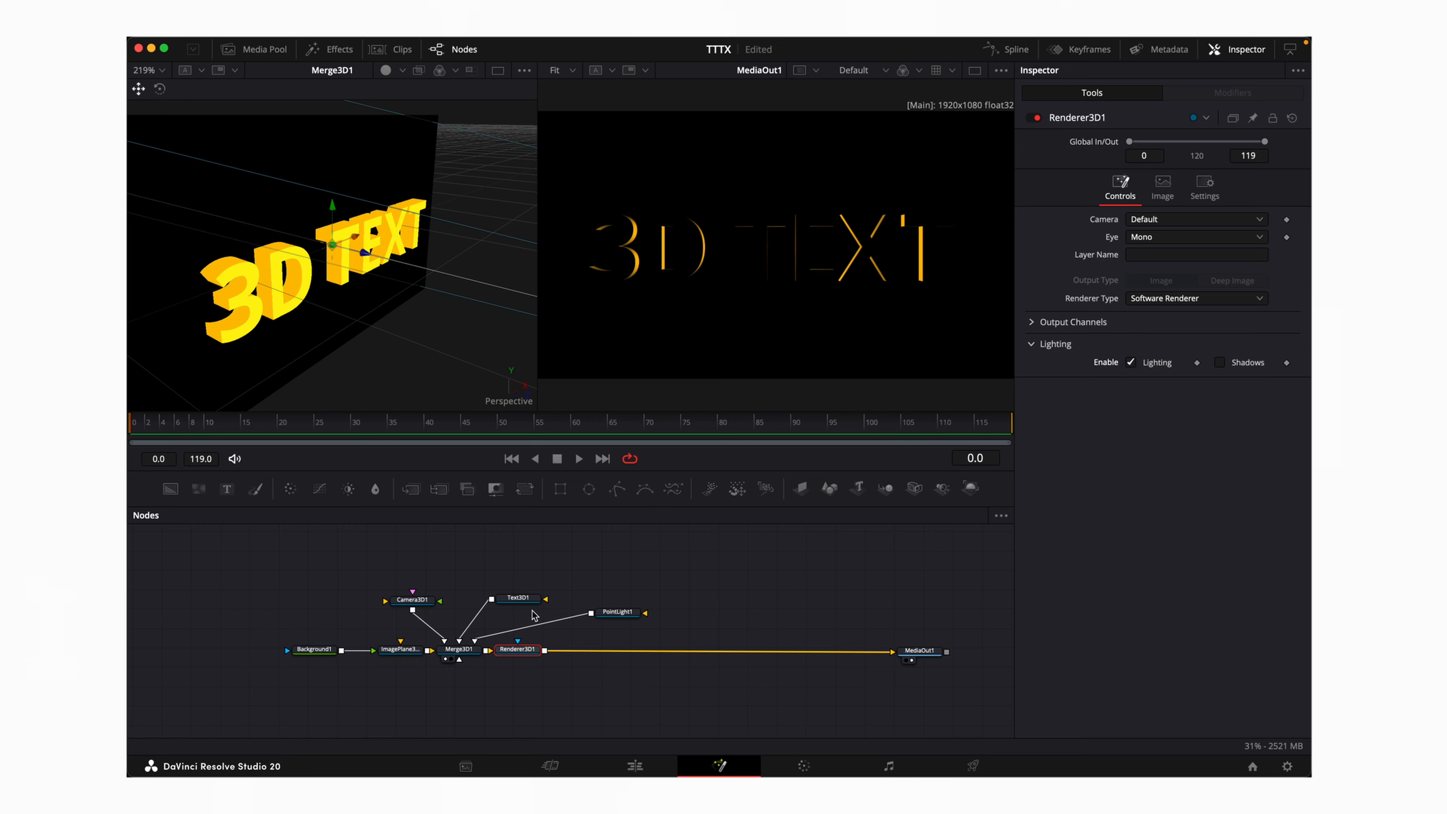
click(616, 612)
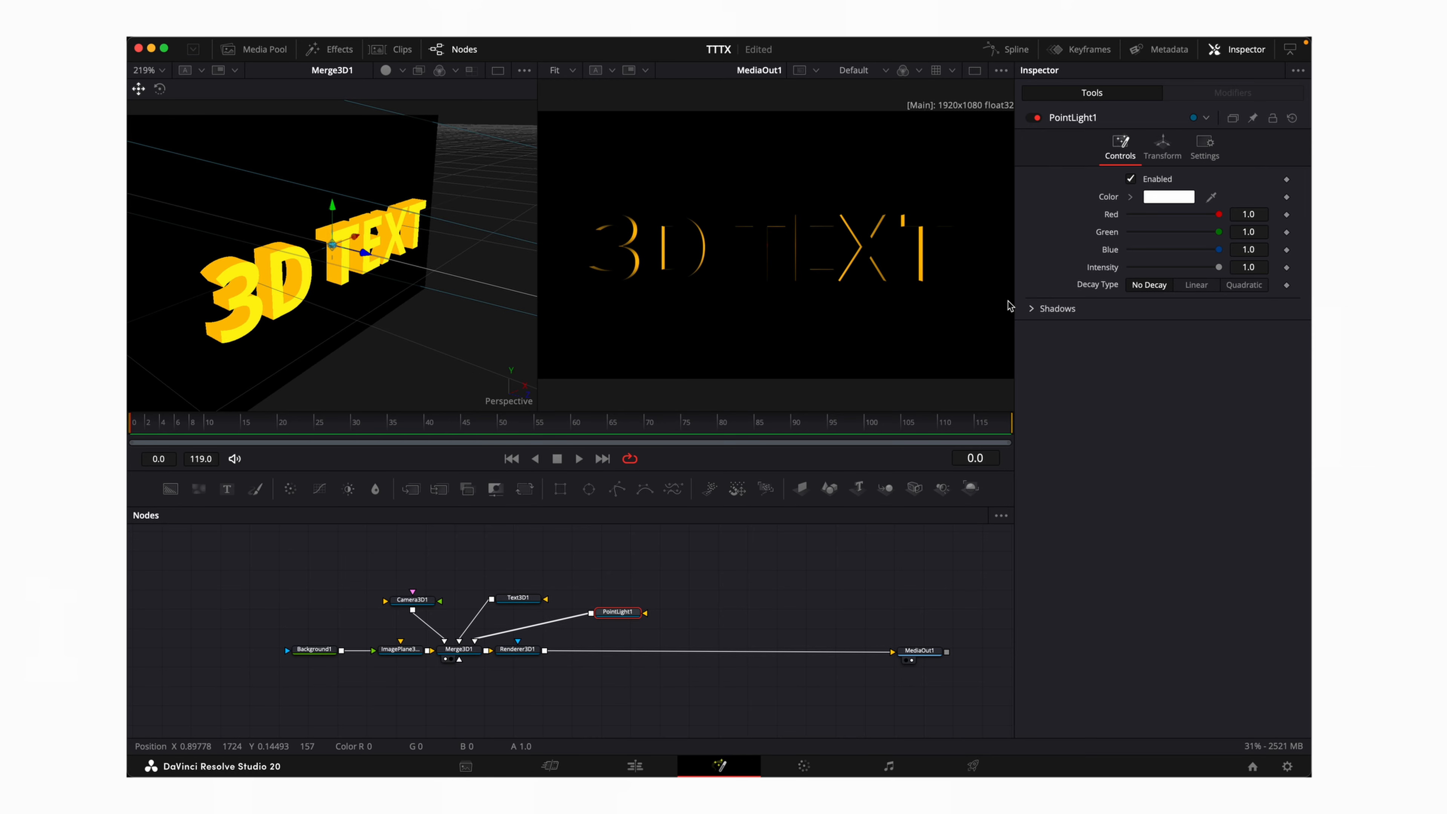
click(1167, 157)
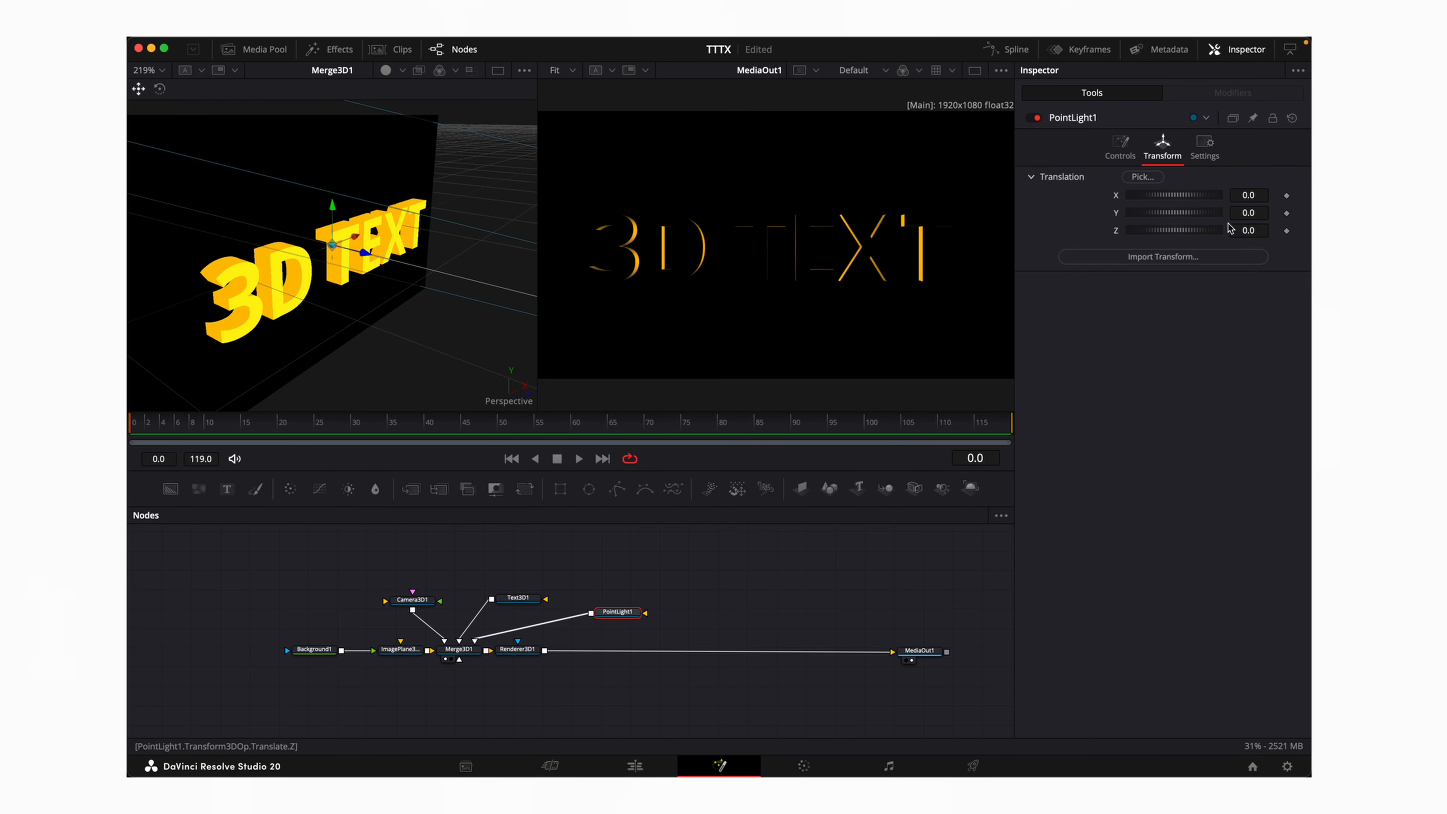
drag(1248, 231, 1207, 234)
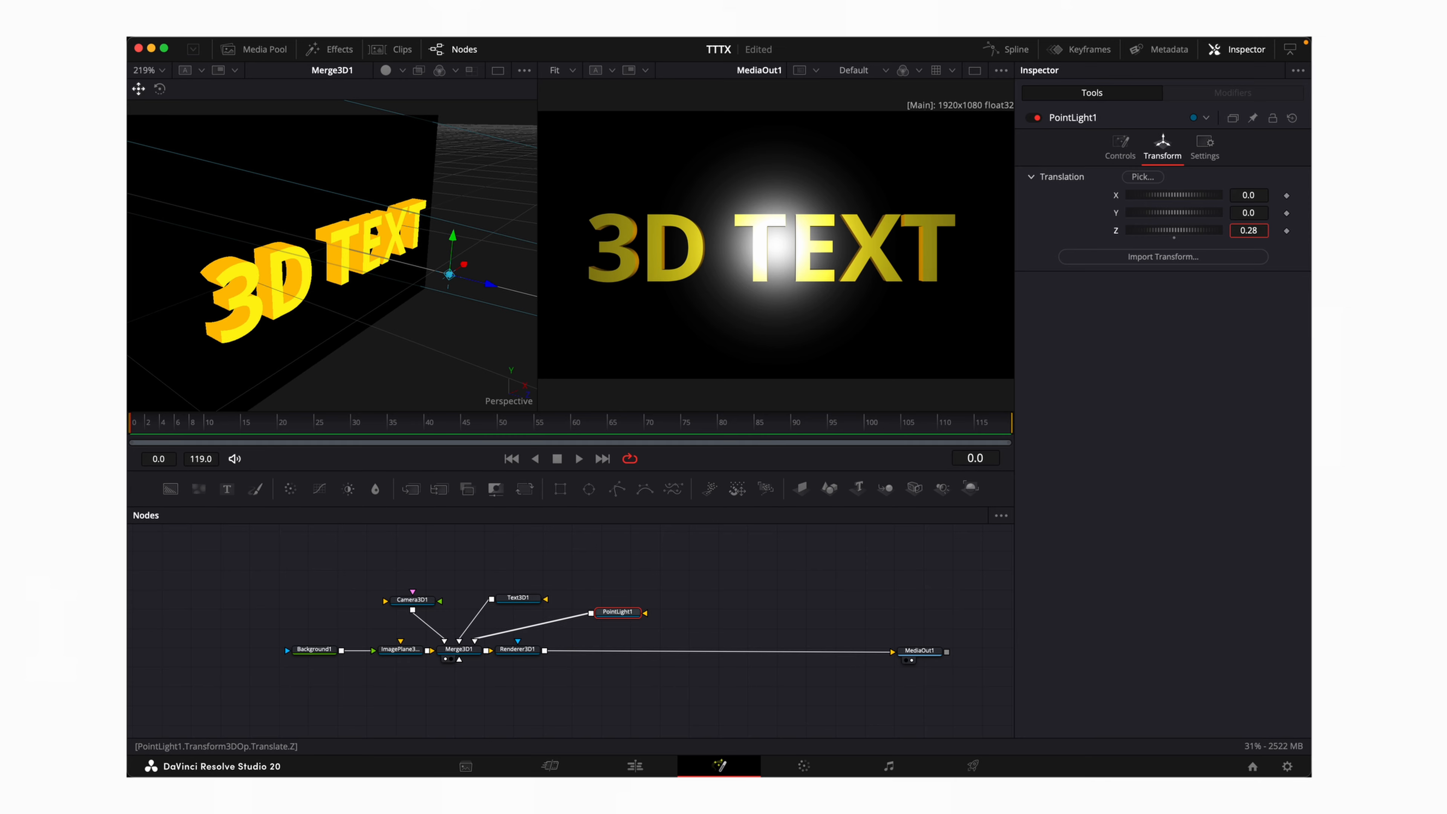
mouse_move(449, 275)
mouse_down()
mouse_move(411, 269)
mouse_move(435, 277)
mouse_up()
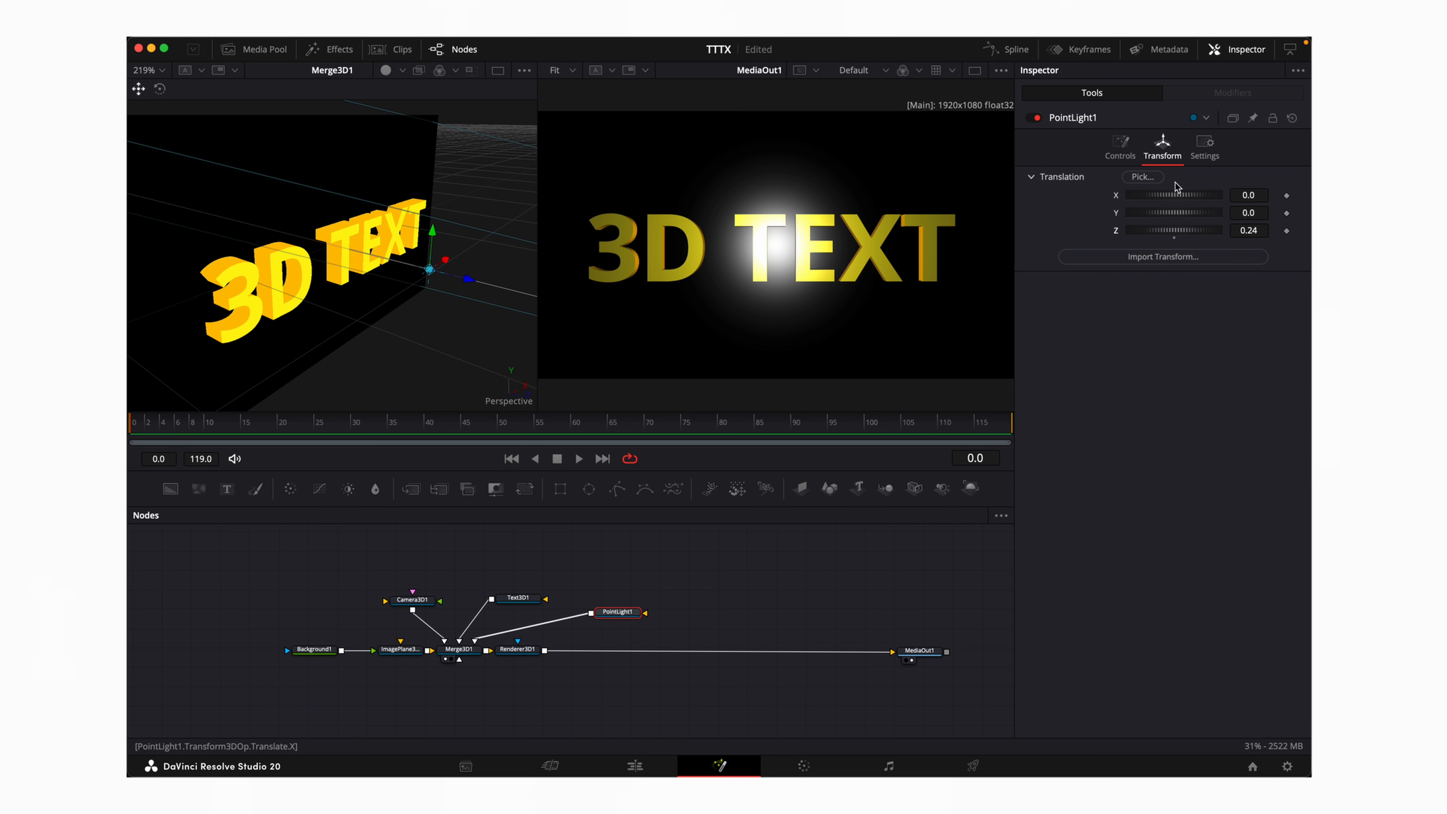
click(1120, 147)
Make PointLight1 orange, intensity 0.512, Linear decay, positioned at X -0.013, Y -0.023, Z 0.14
click(1187, 197)
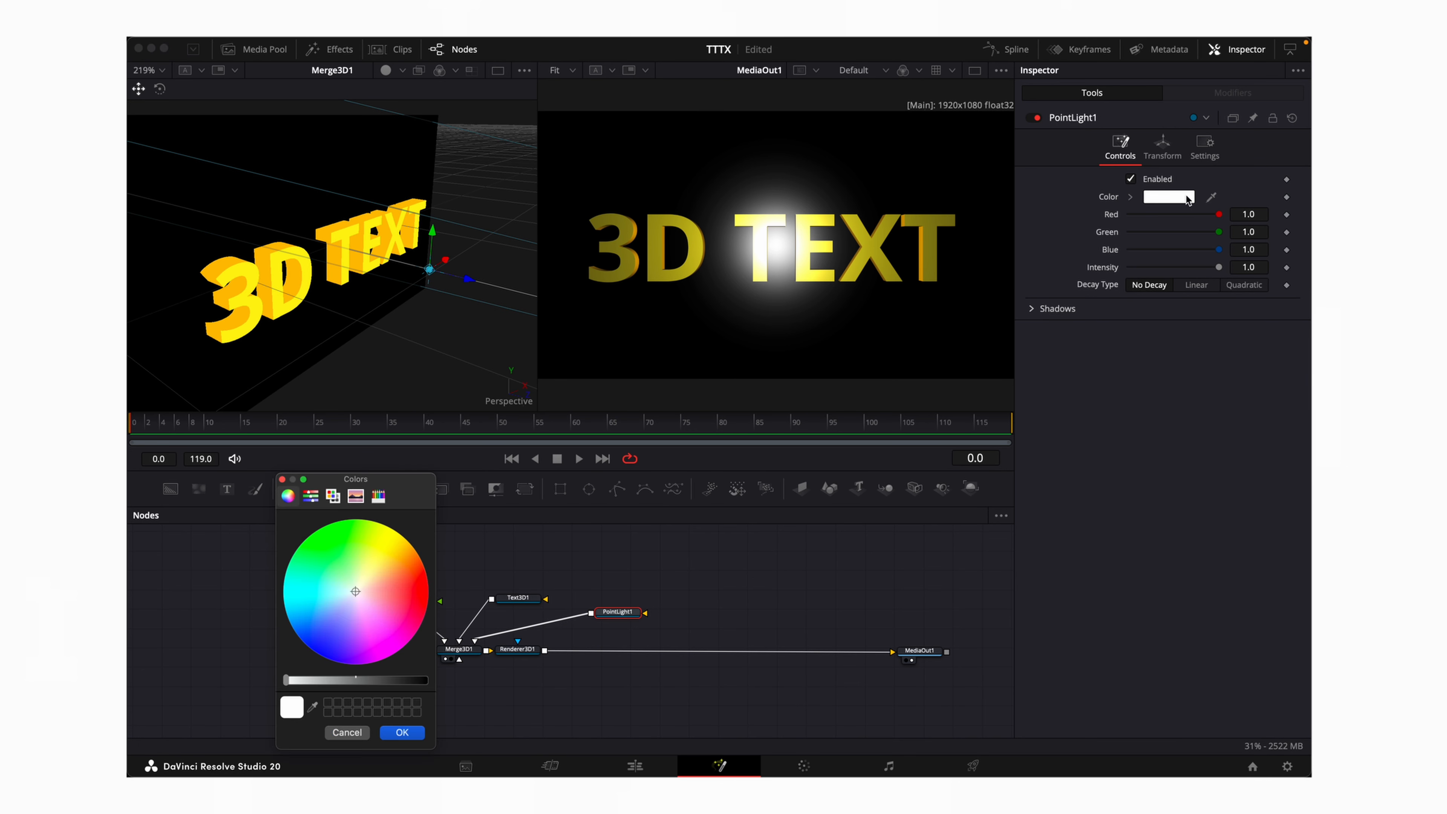
click(412, 563)
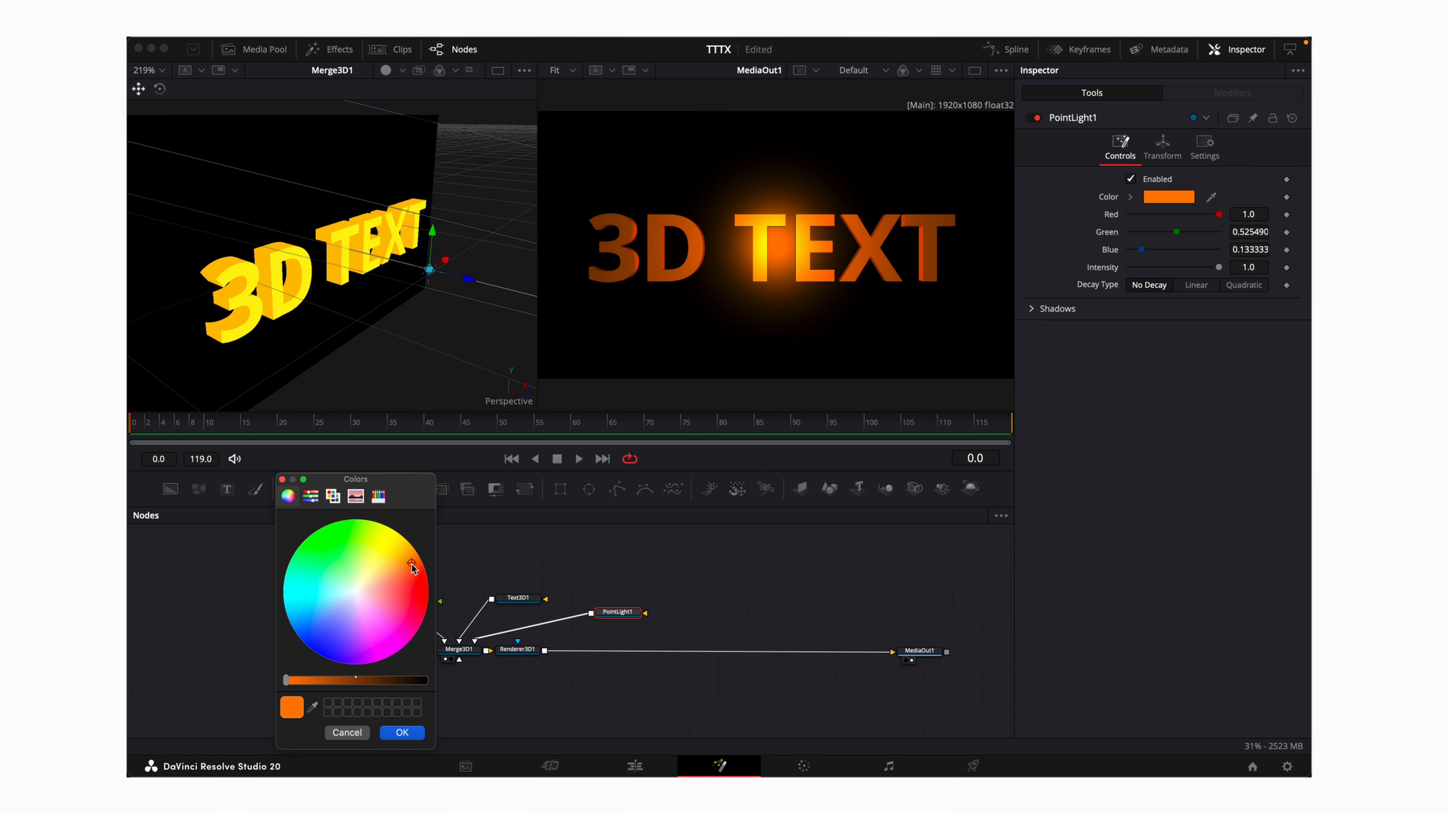
click(402, 732)
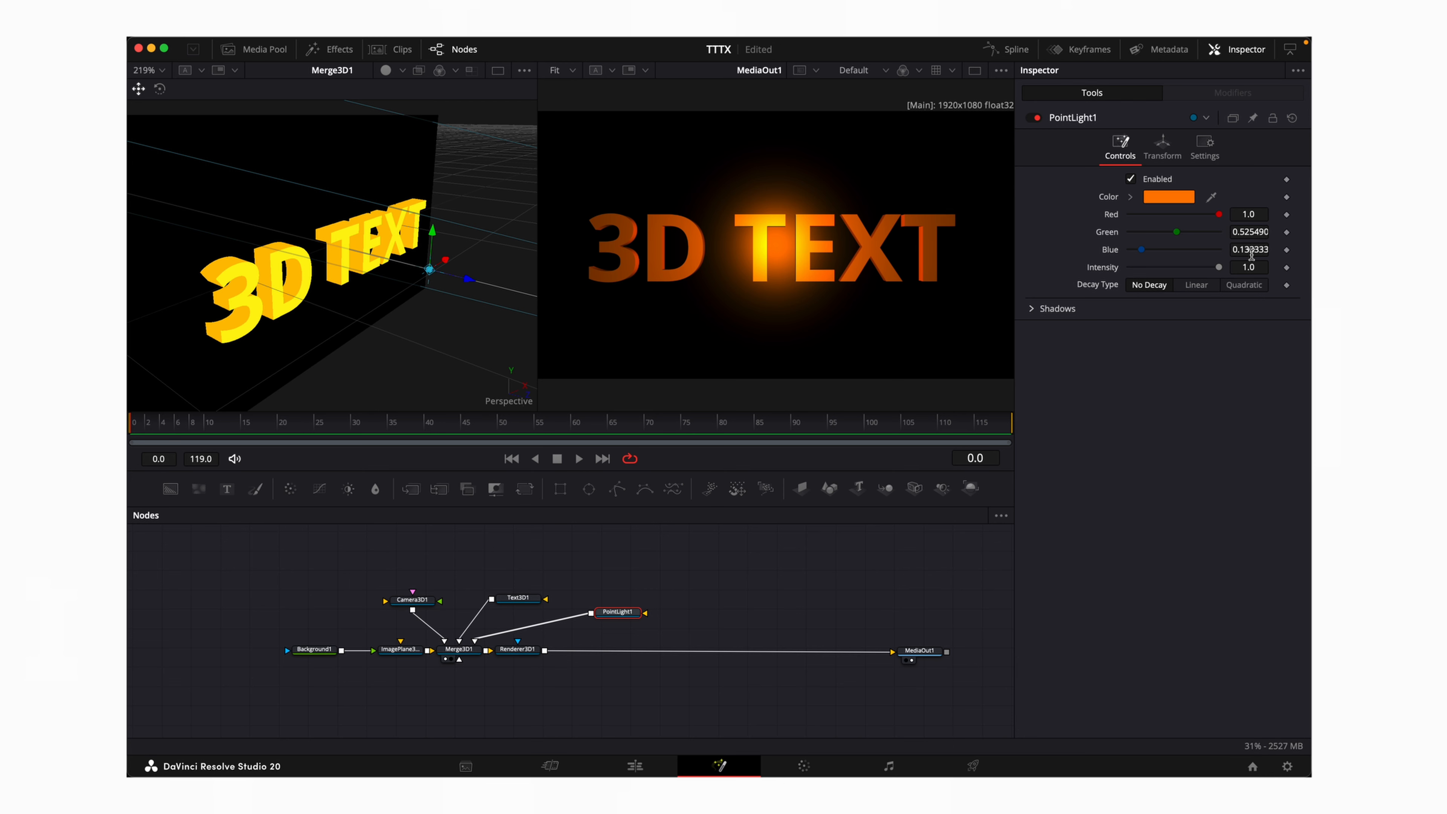
drag(1217, 267, 1196, 273)
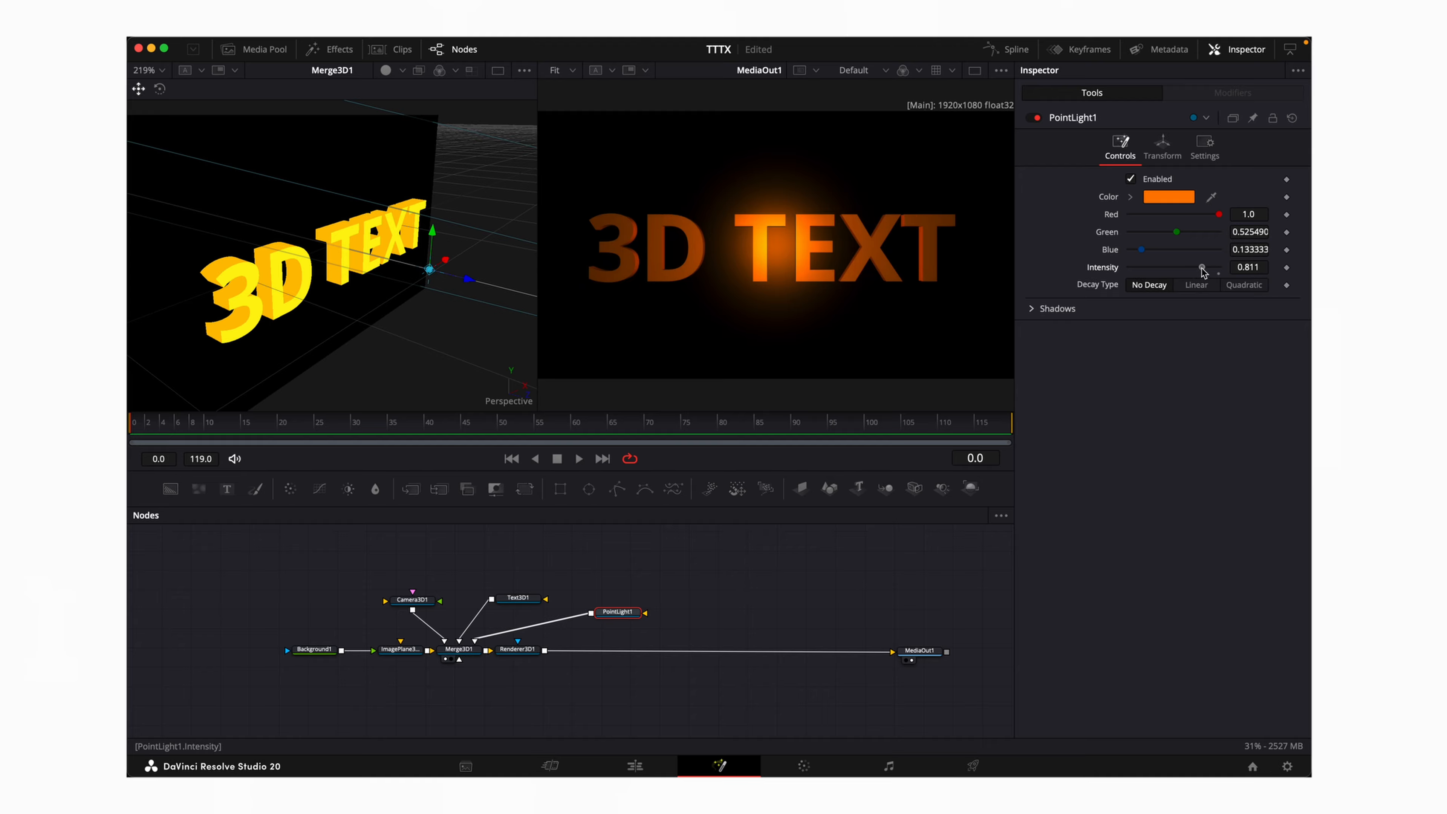
click(1192, 285)
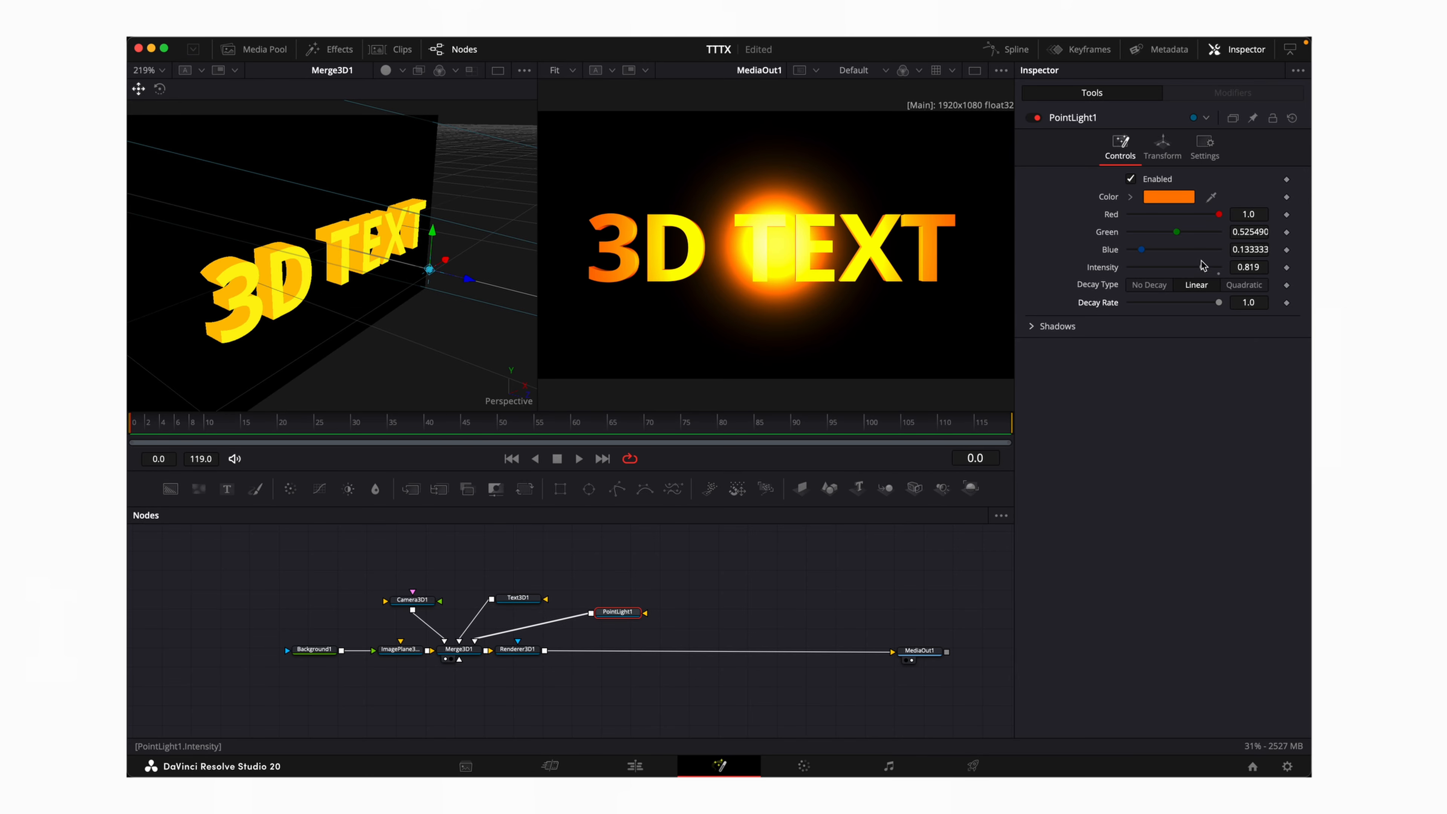
drag(1202, 265, 1174, 267)
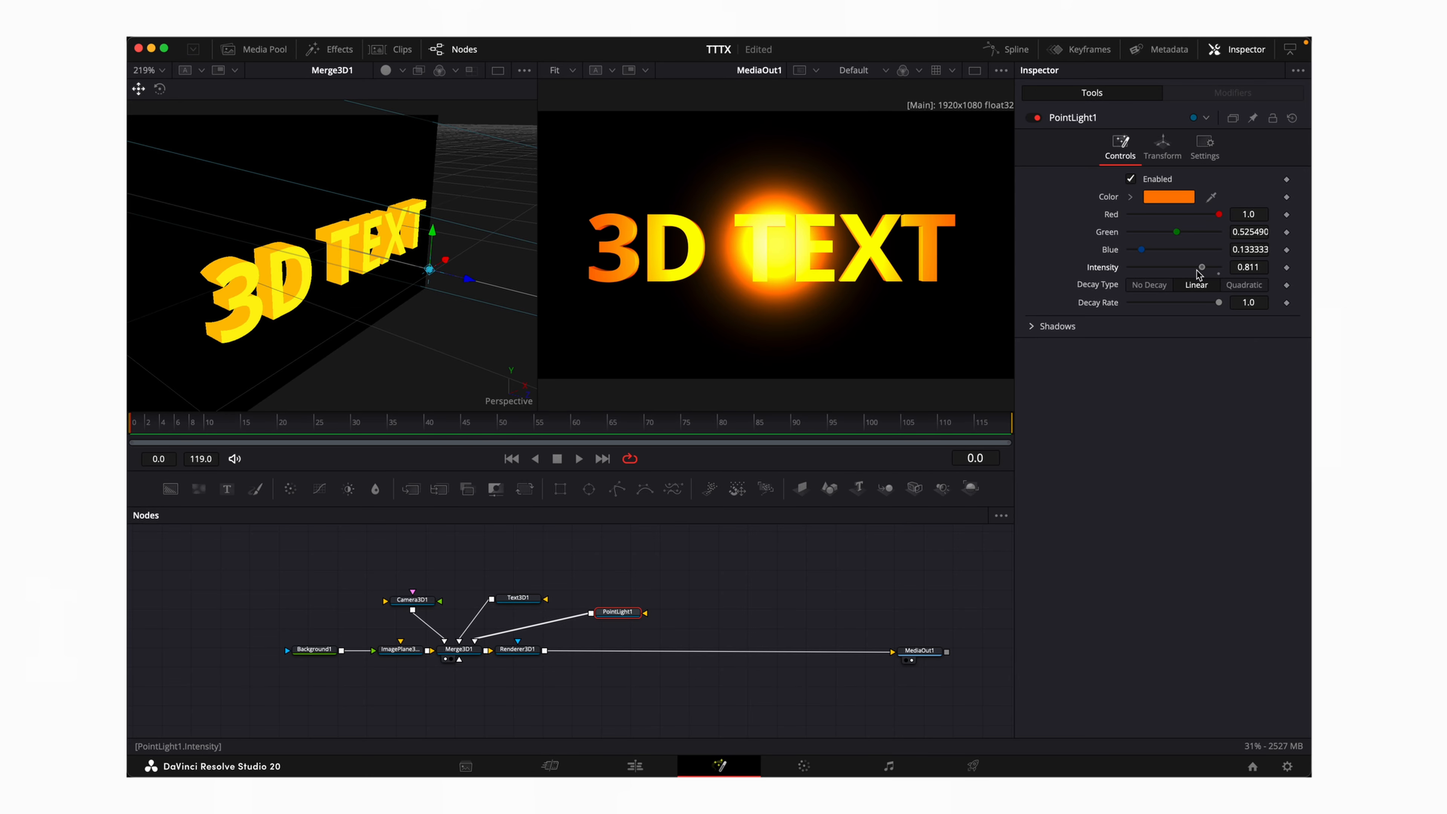
click(1168, 145)
drag(1252, 213, 1237, 231)
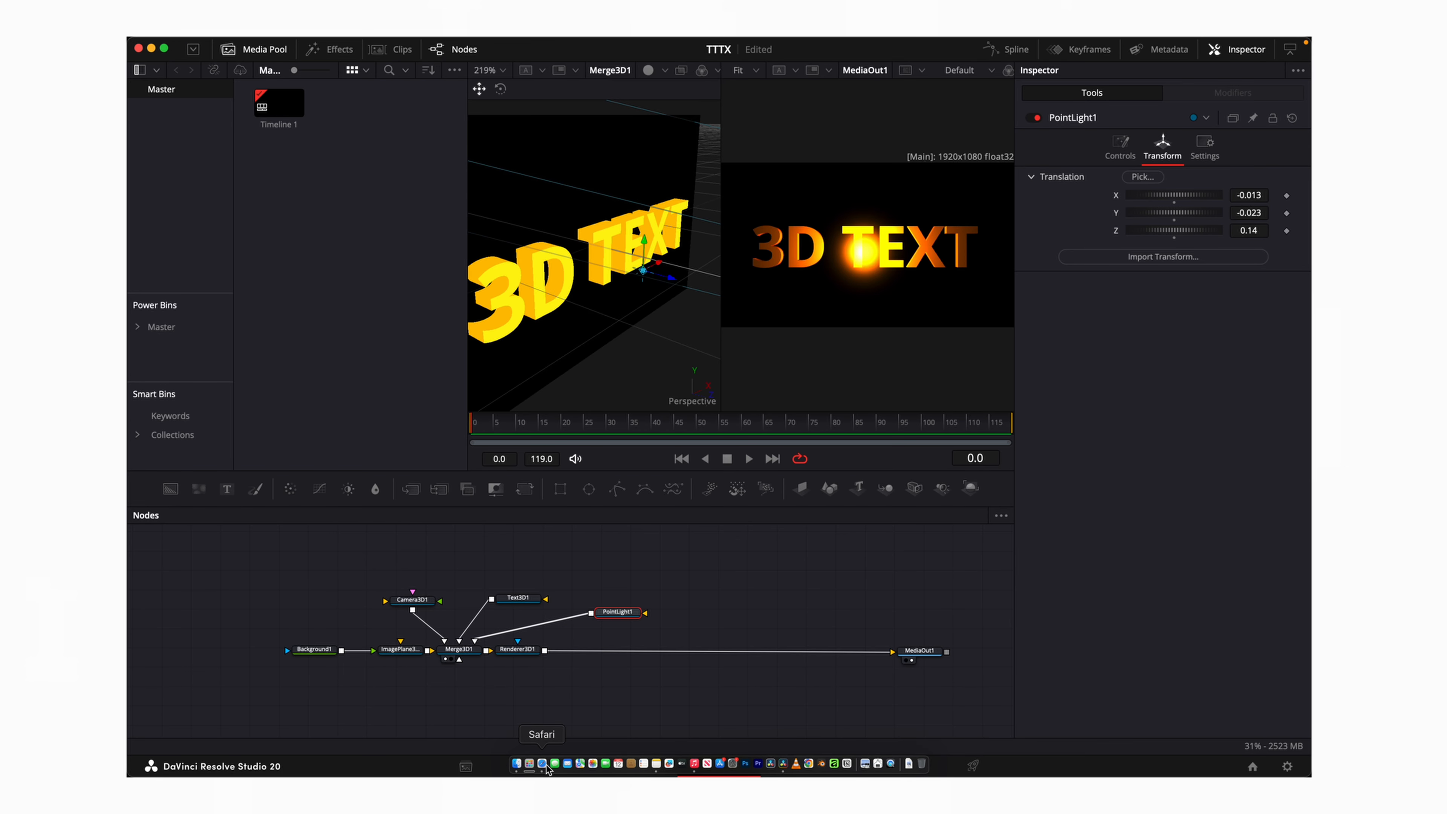
Import BULB.png from Finder and drag it into the node graph as MediaIn1
click(517, 764)
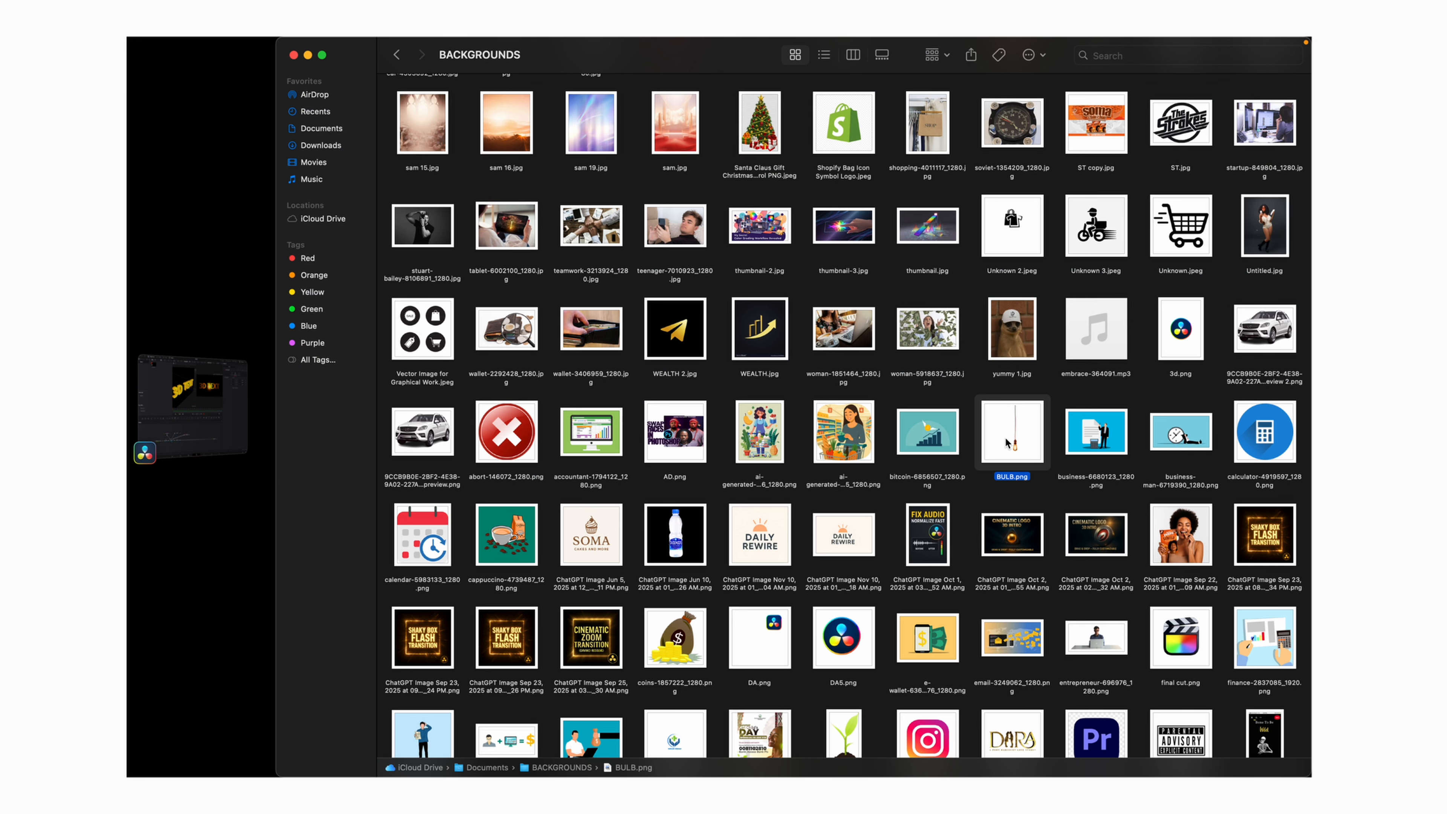
drag(1011, 432, 349, 228)
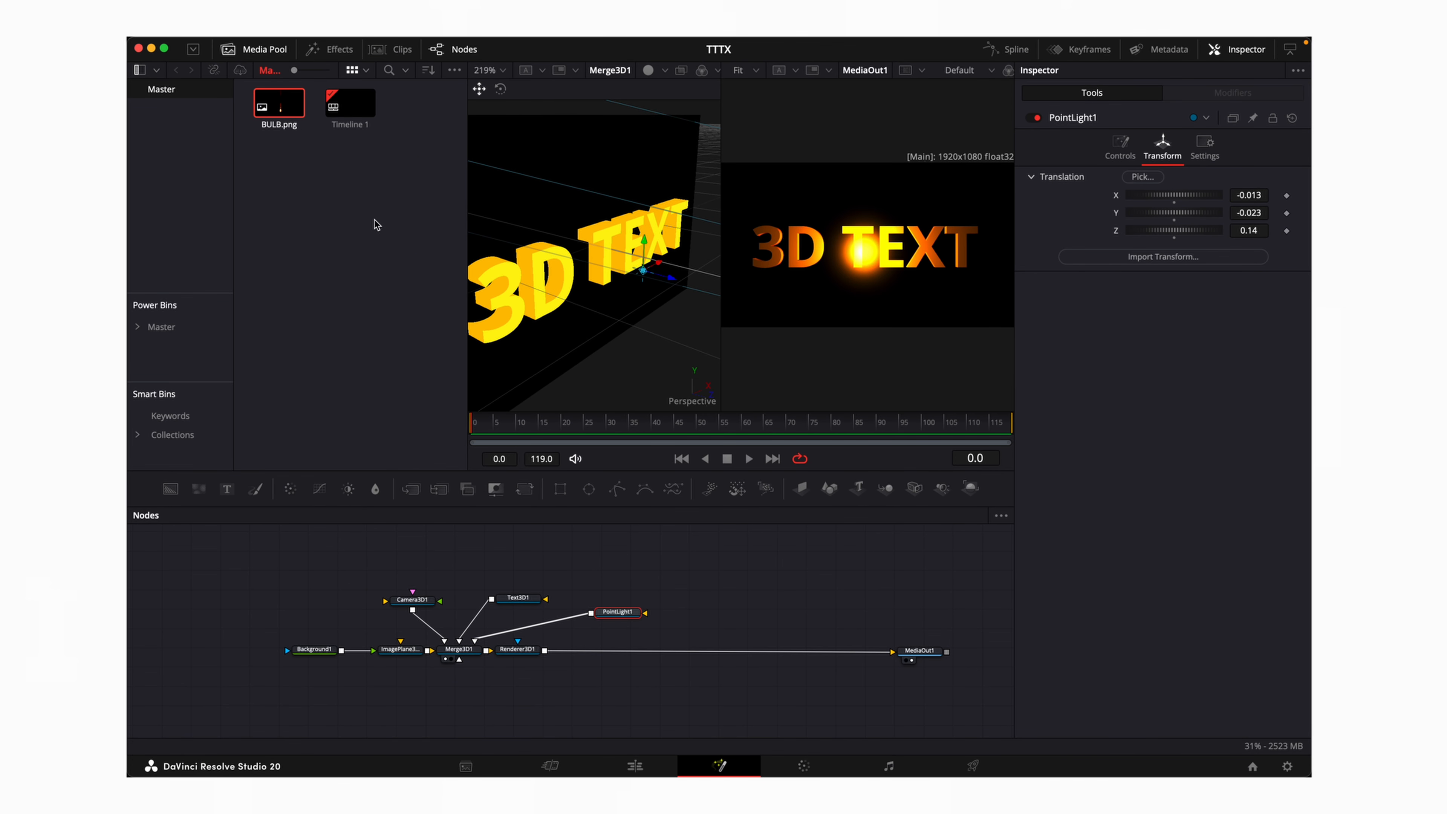
drag(288, 106, 479, 553)
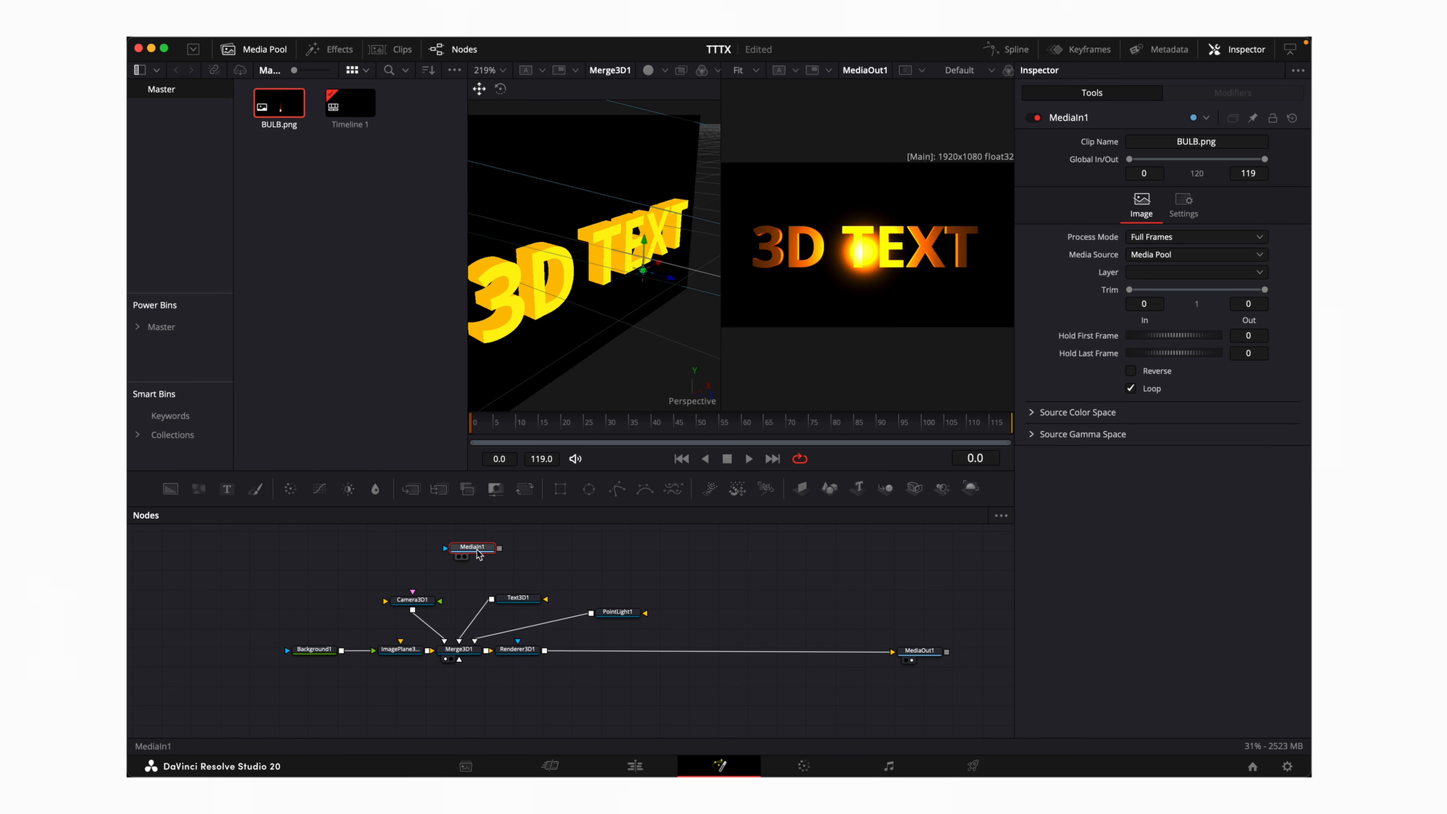
Add an Image Plane 3D node fed by MediaIn1
key(shift+space)
text(POINTLI)
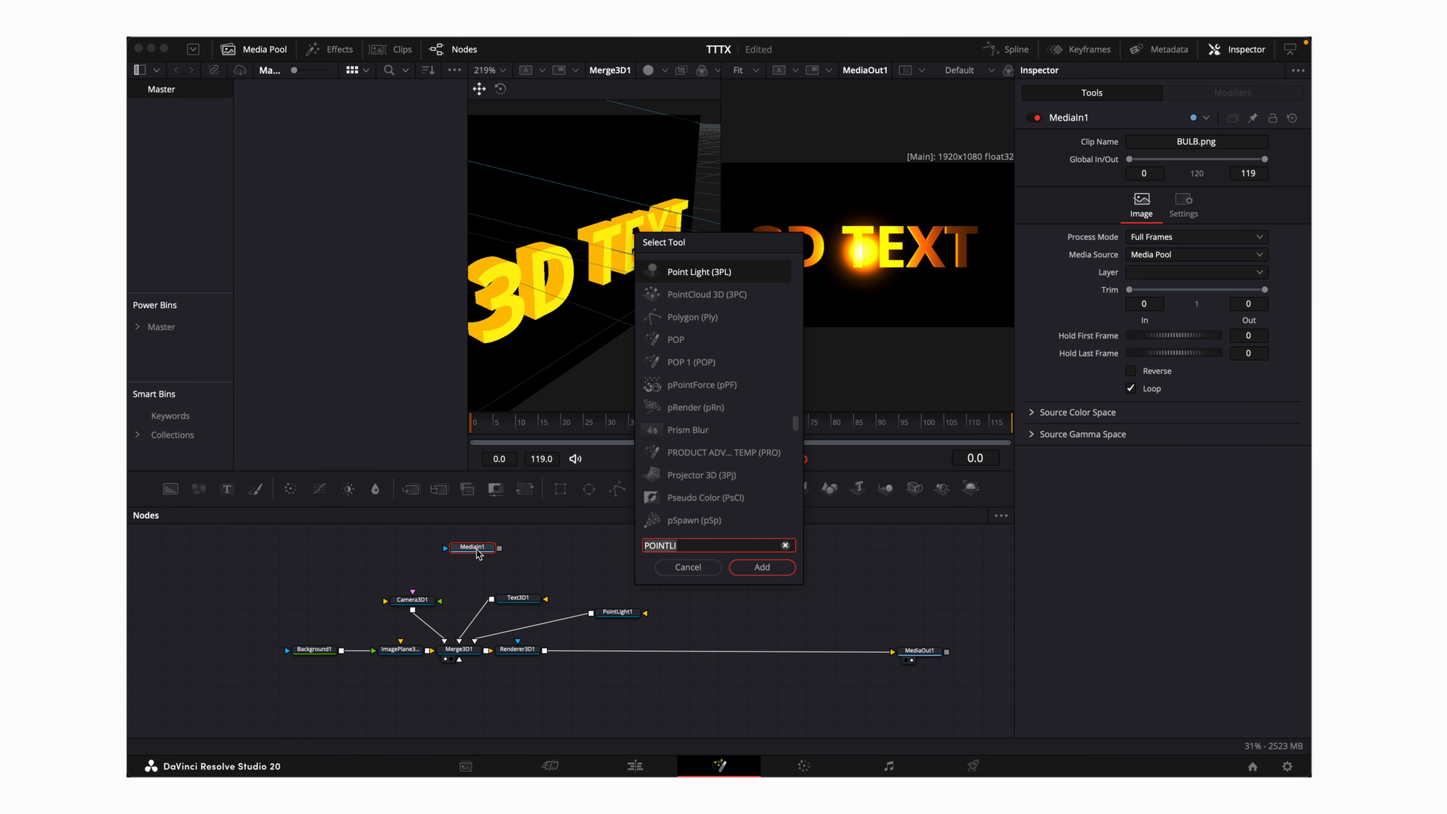
key(BackSpace)
key(BackSpace)
key(BackSpace)
key(BackSpace)
key(BackSpace)
key(BackSpace)
key(BackSpace)
text(IM)
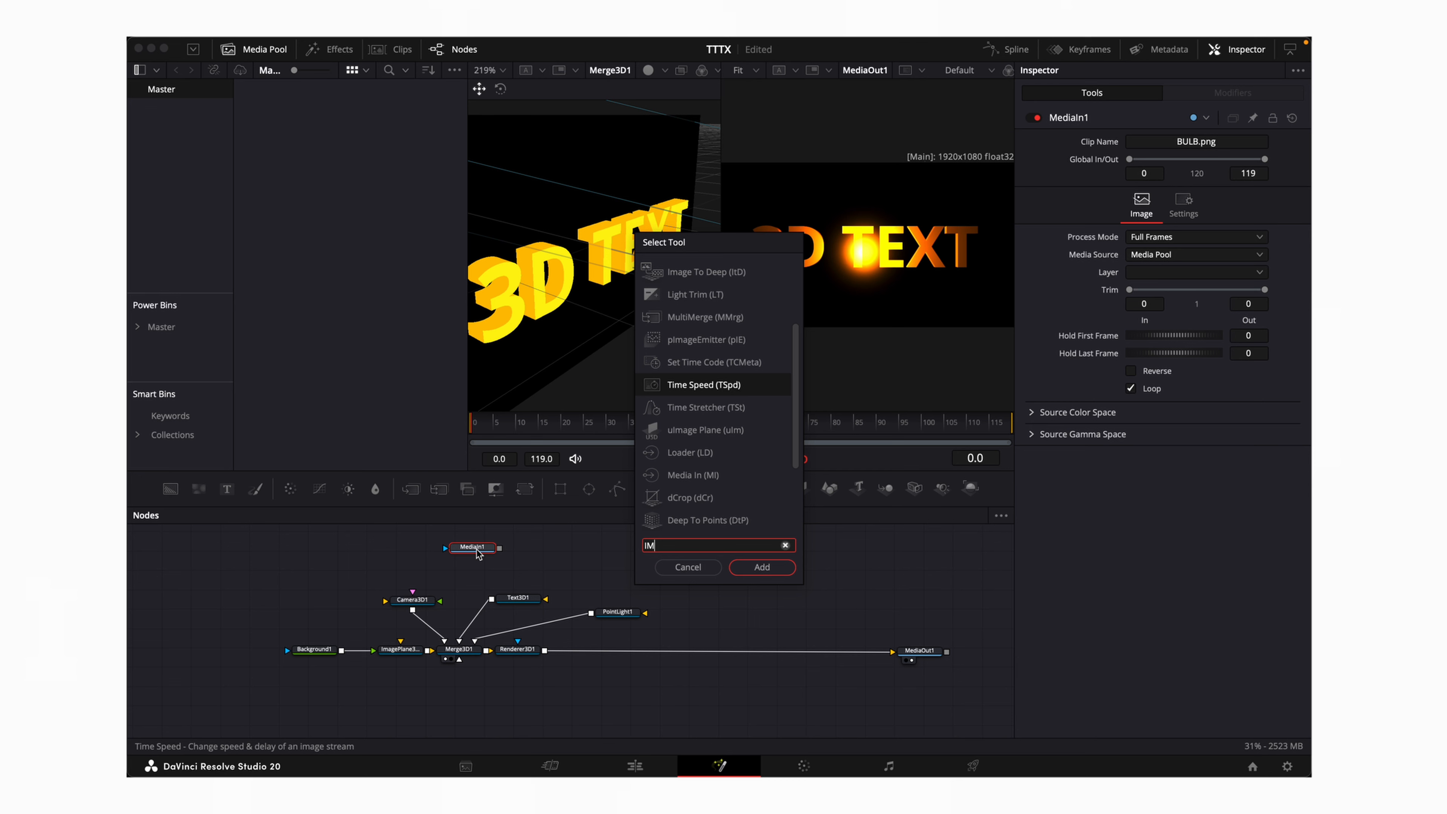
text(AGE PLA)
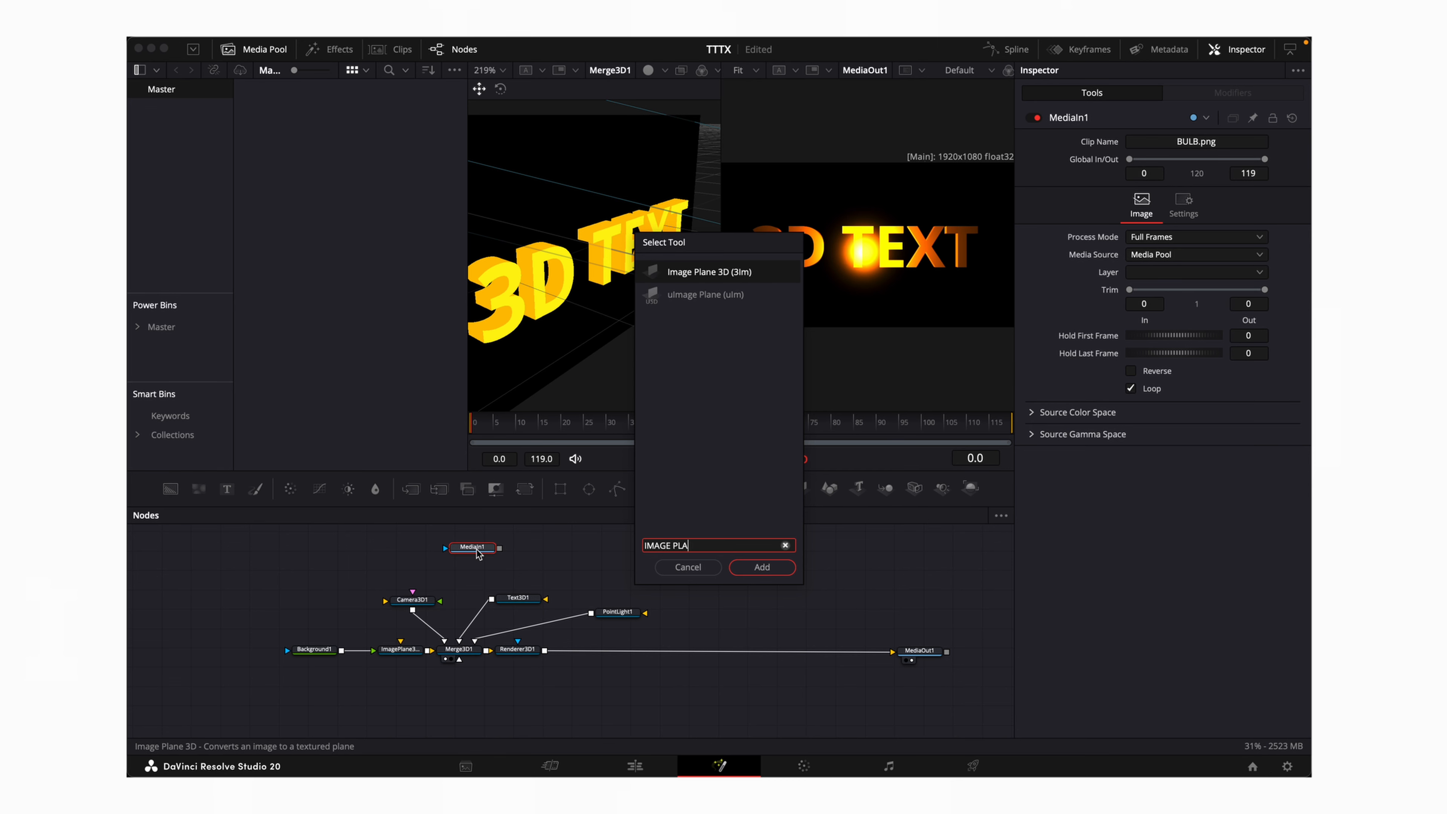
key(Return)
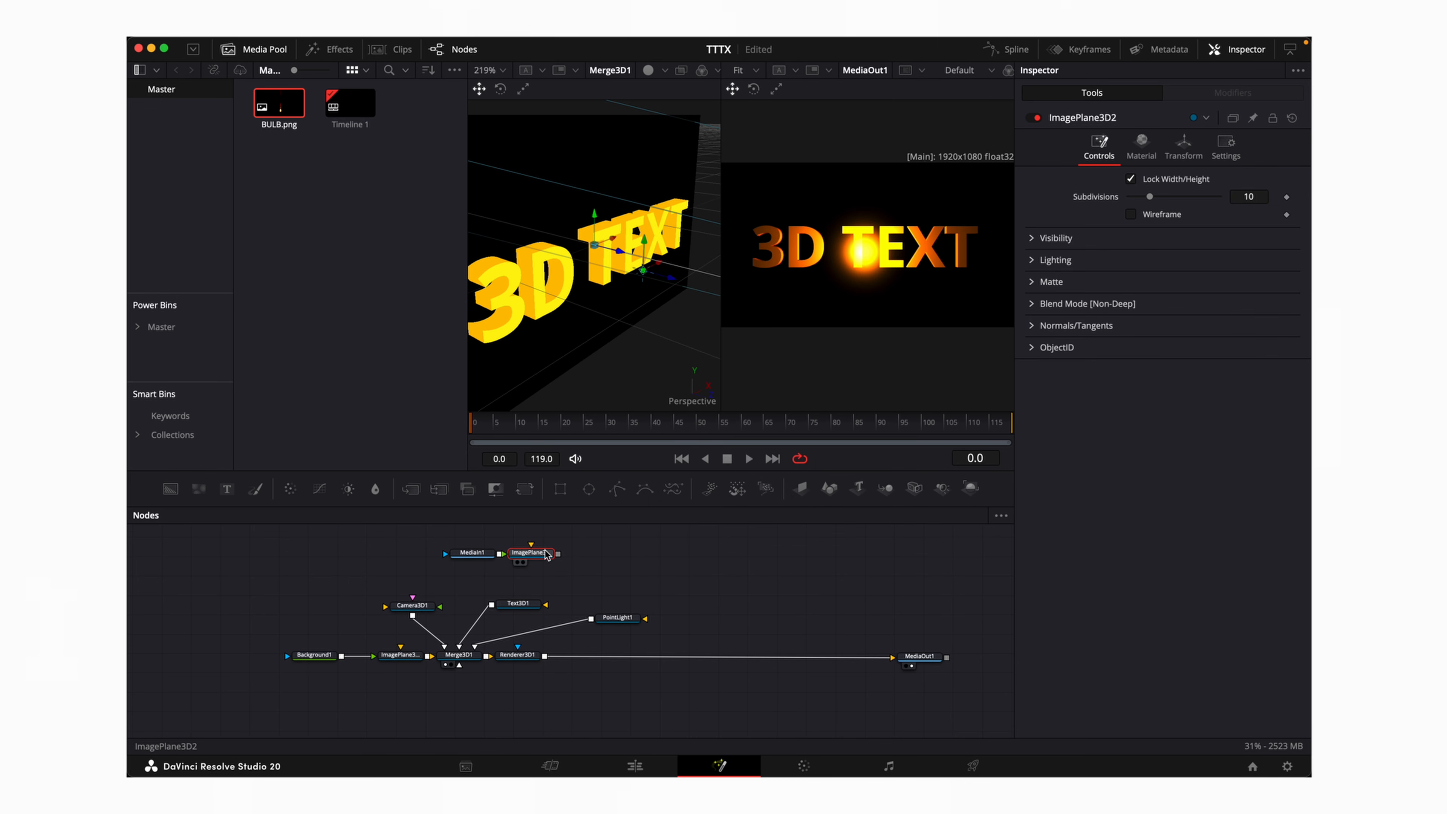
Add a Merge 3D node (Merge3D2) after ImagePlane3D2
key(shift+space)
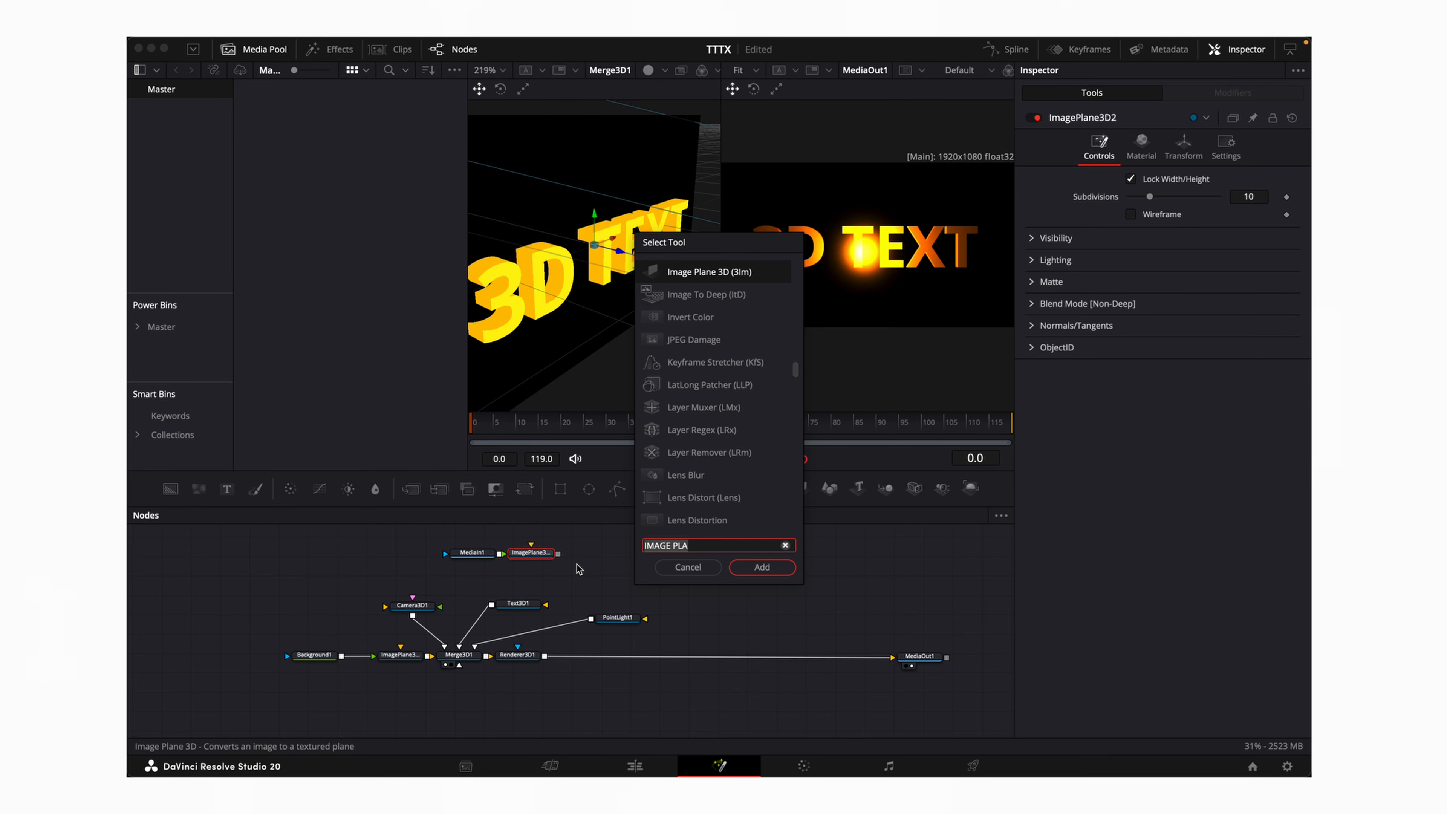
text(MERGE)
key(Down)
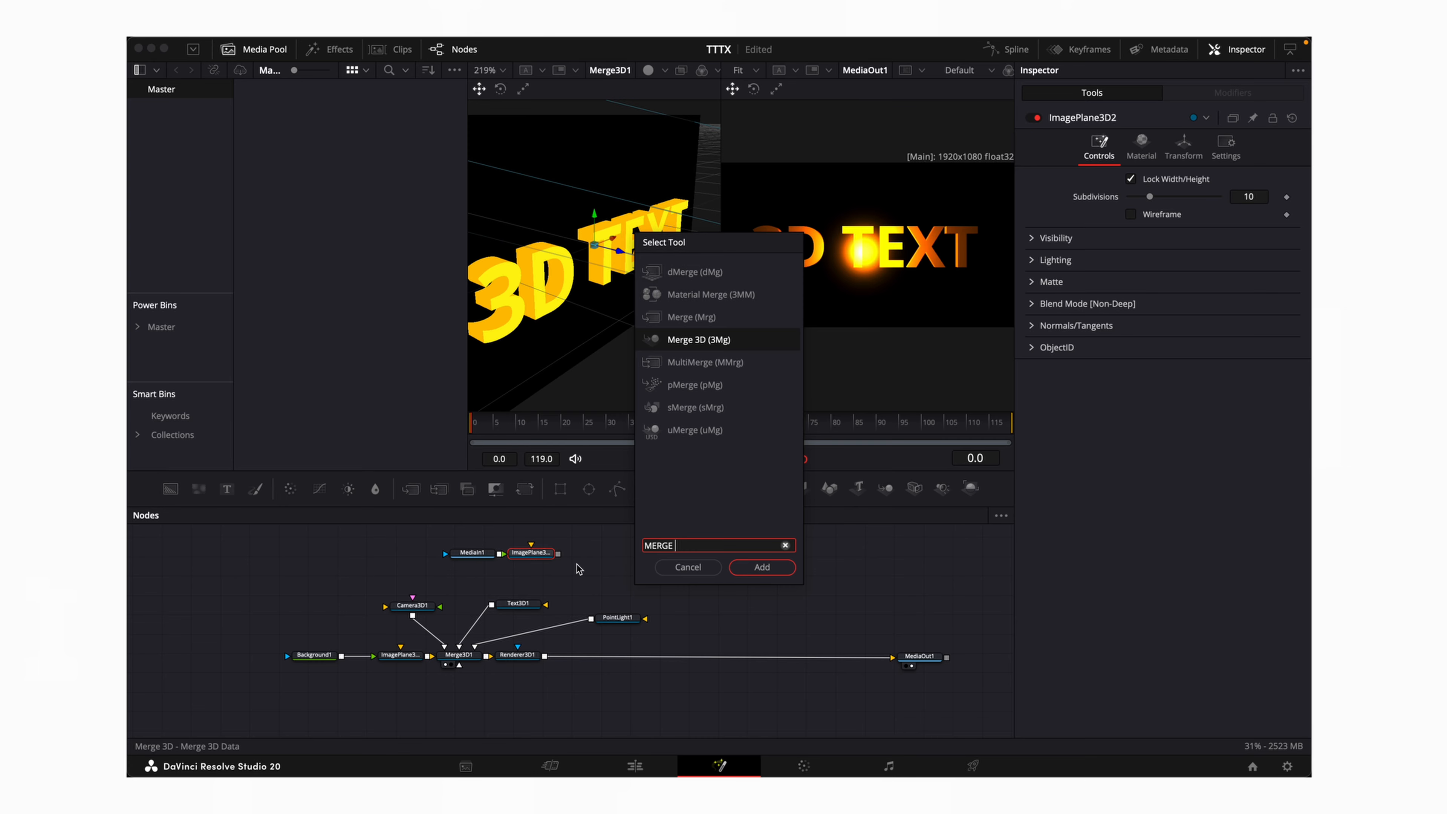
text(3D)
key(Return)
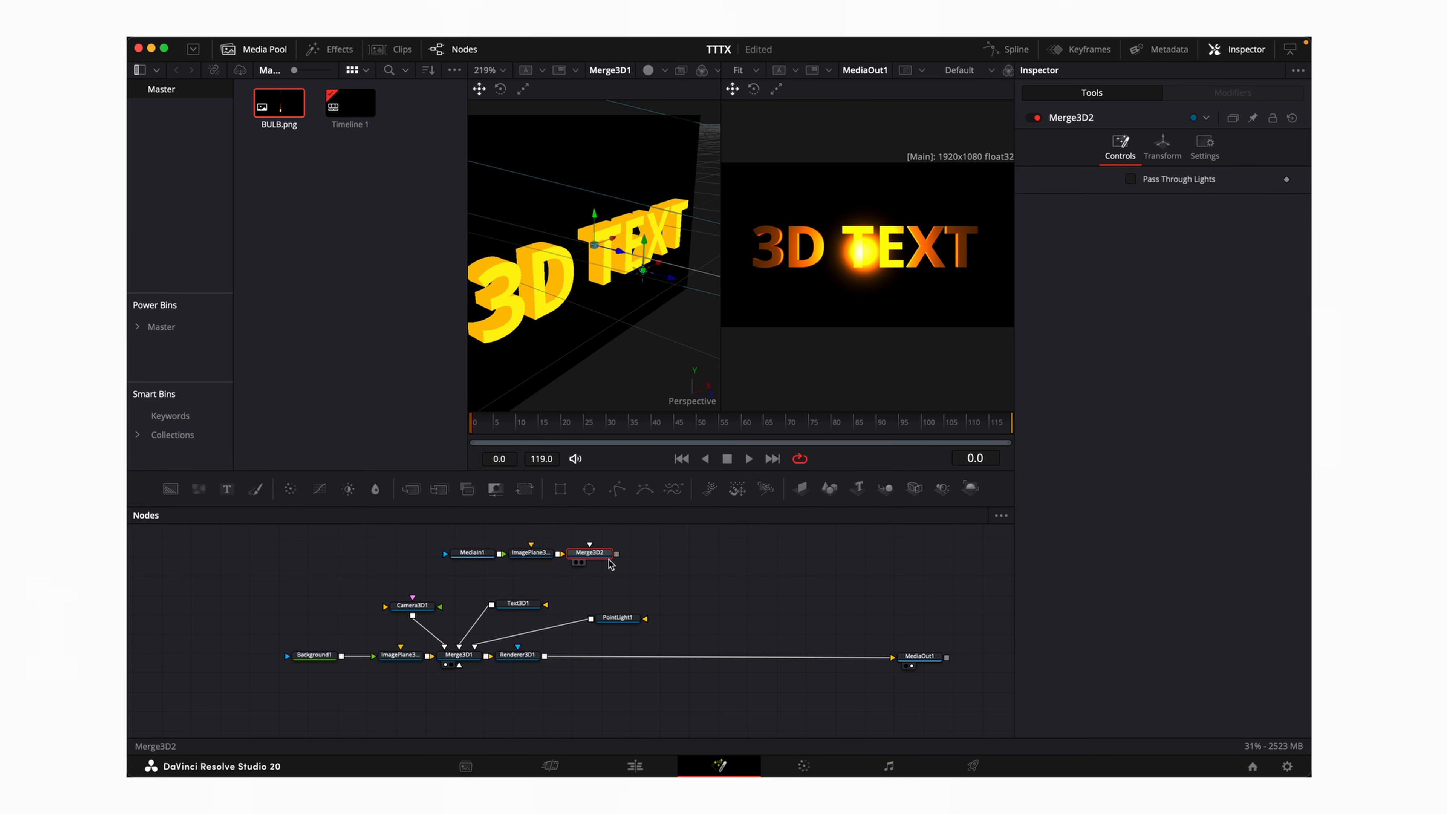
Feed Merge3D2 into Merge3D1 and reconnect PointLight1 into Merge3D2 instead
drag(617, 554, 466, 664)
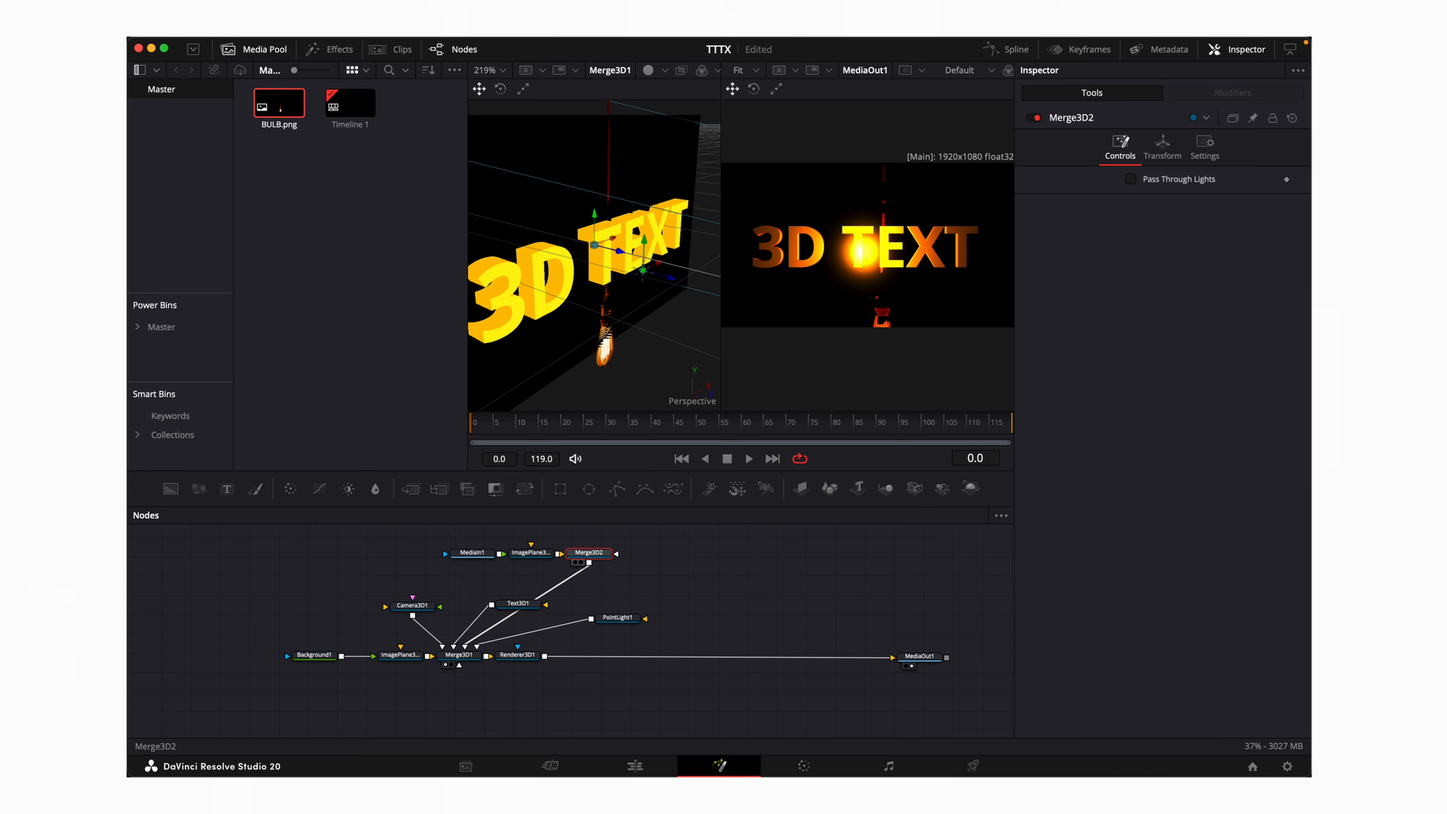
drag(588, 552, 482, 578)
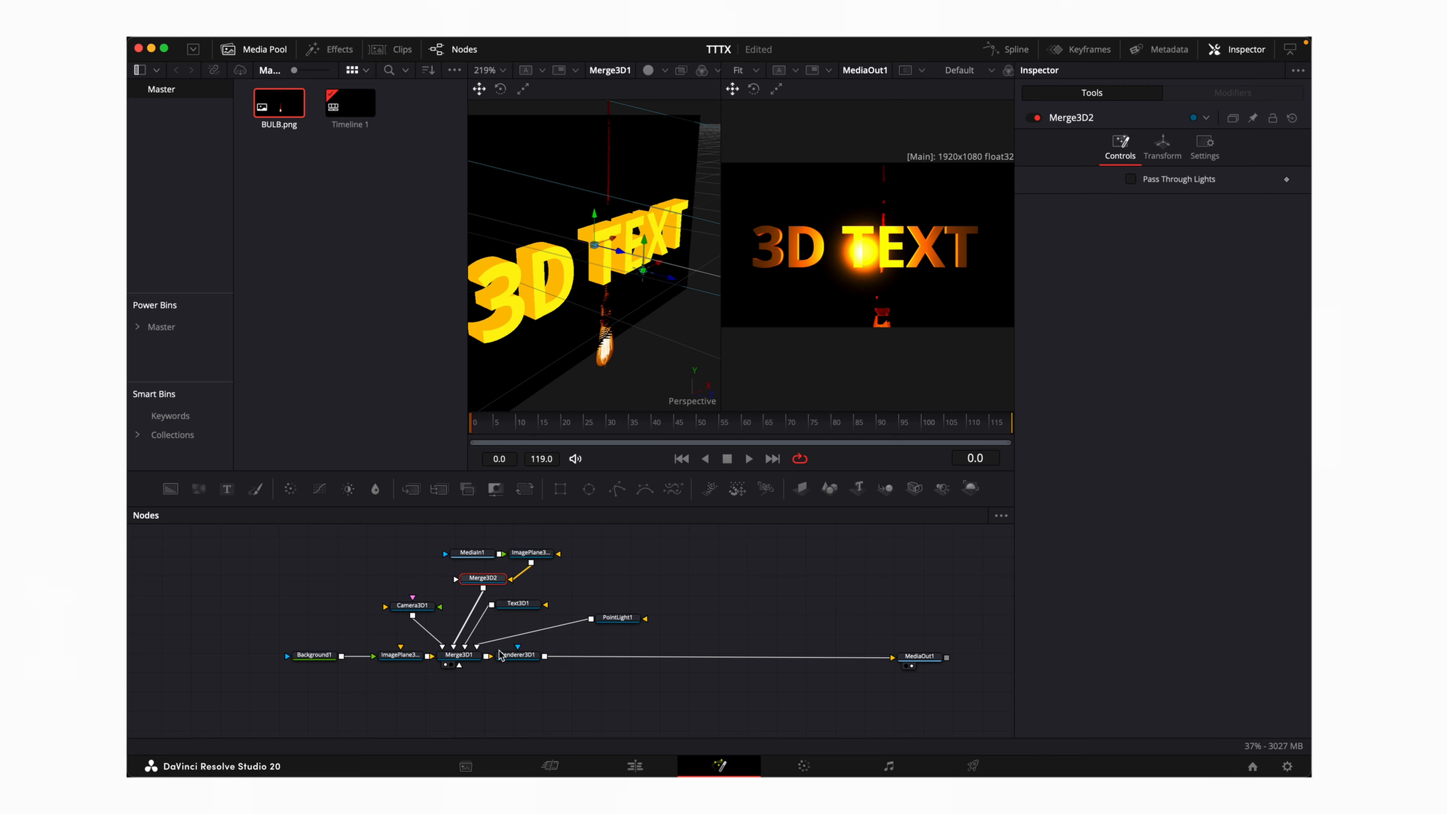
click(499, 631)
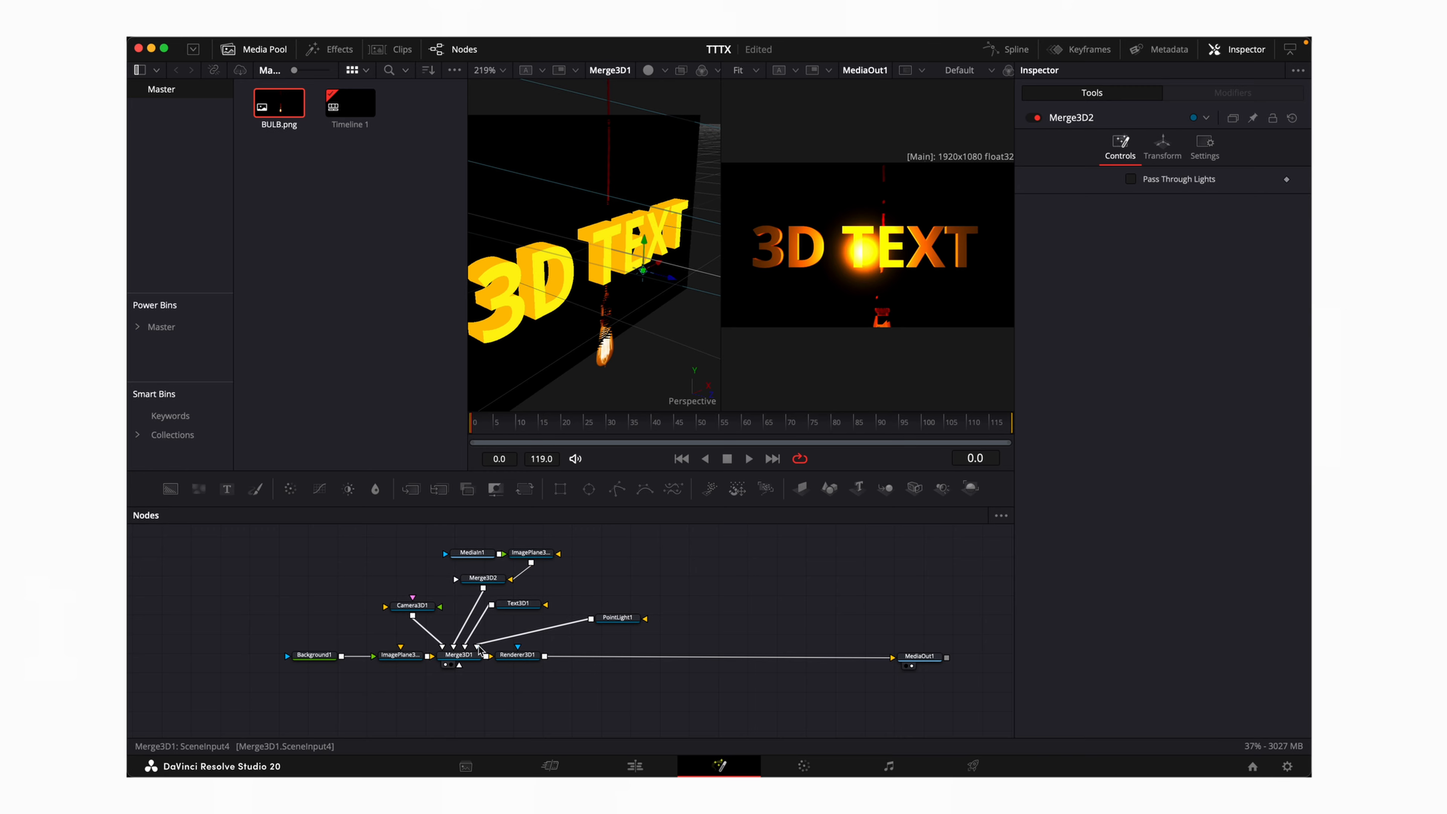
drag(479, 648, 484, 583)
click(610, 574)
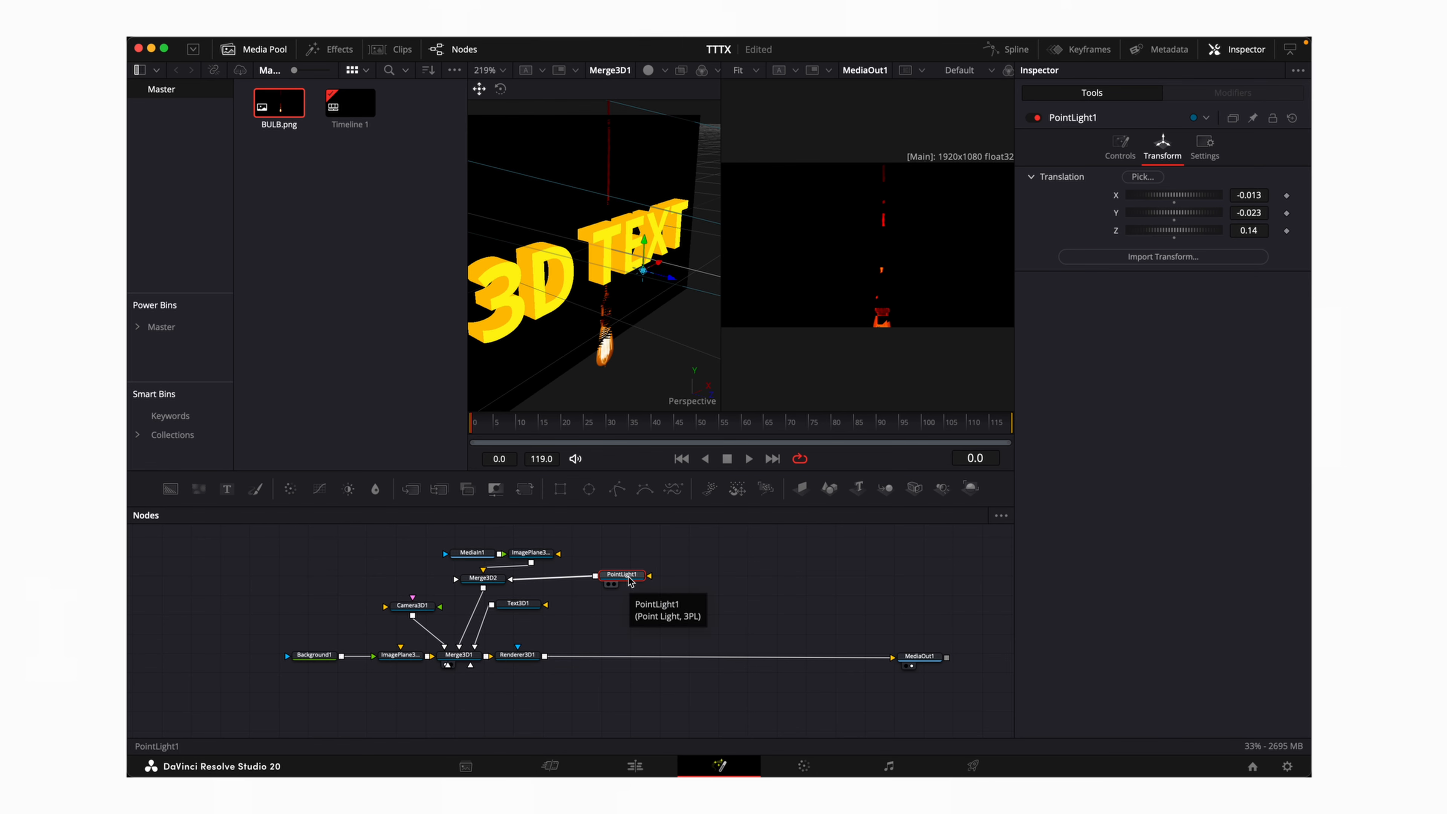
drag(628, 580, 639, 583)
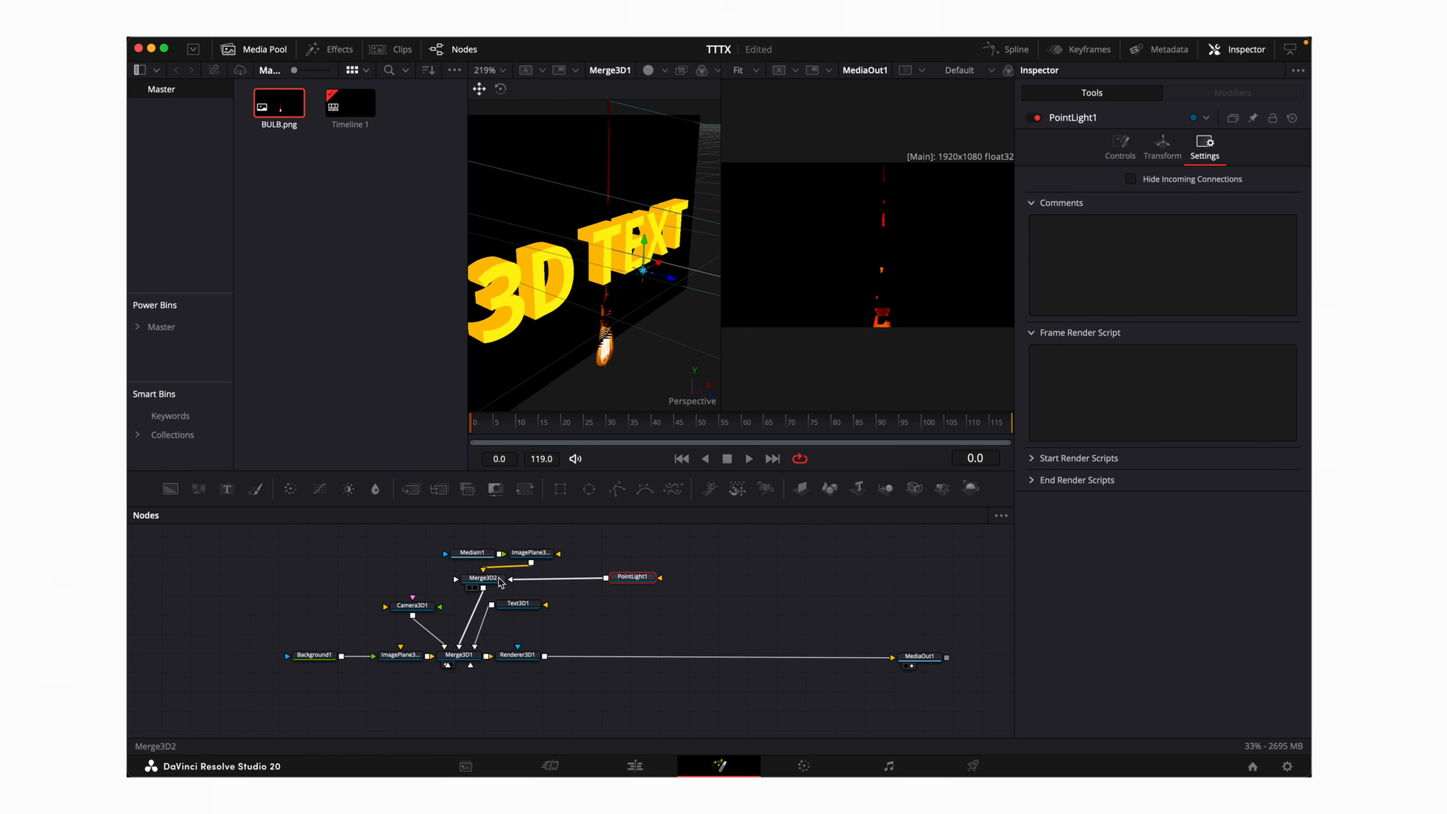
Turn on Pass Through Lights in Merge3D2 so the point light reaches the scene
click(498, 580)
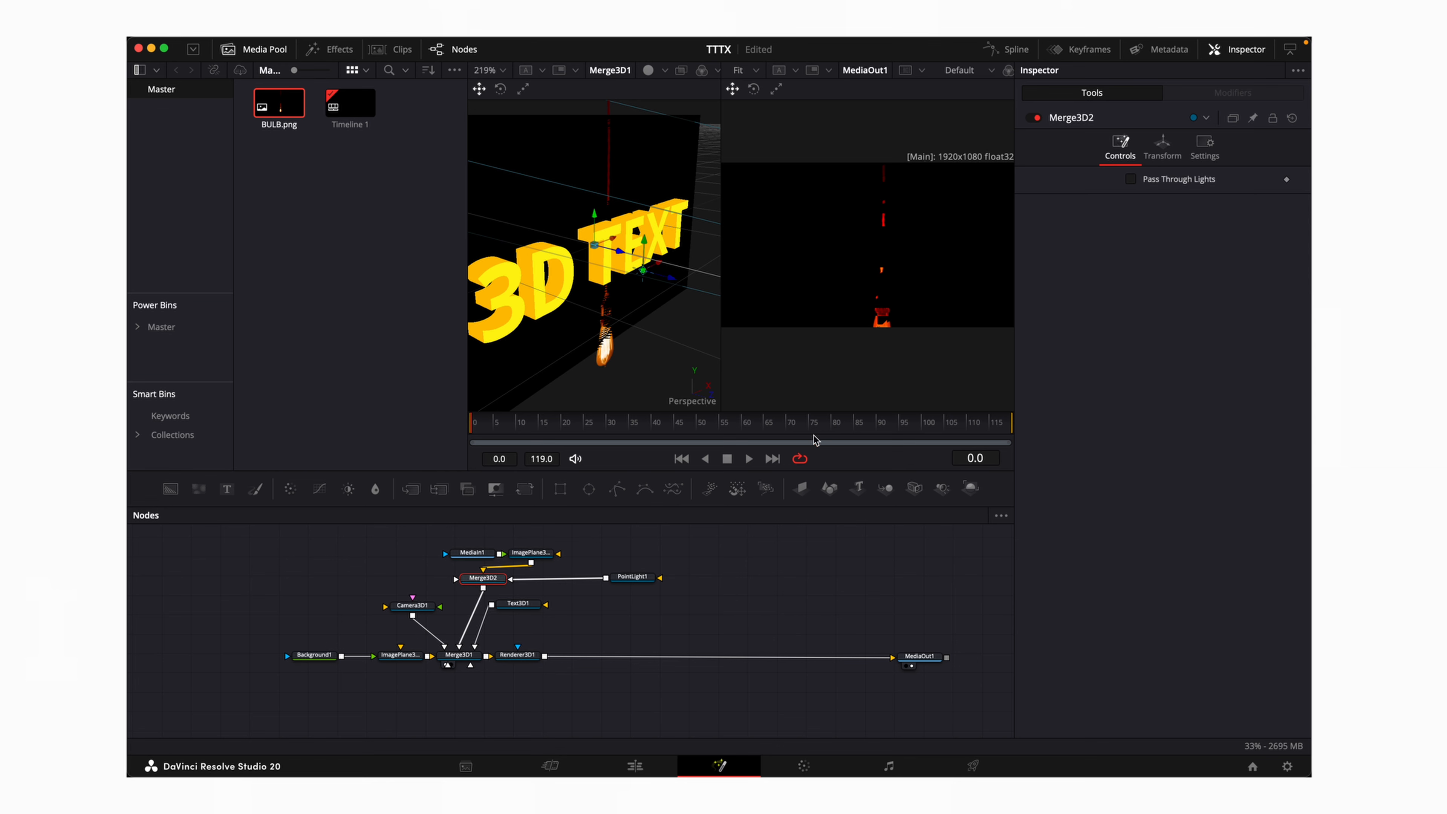
click(1131, 180)
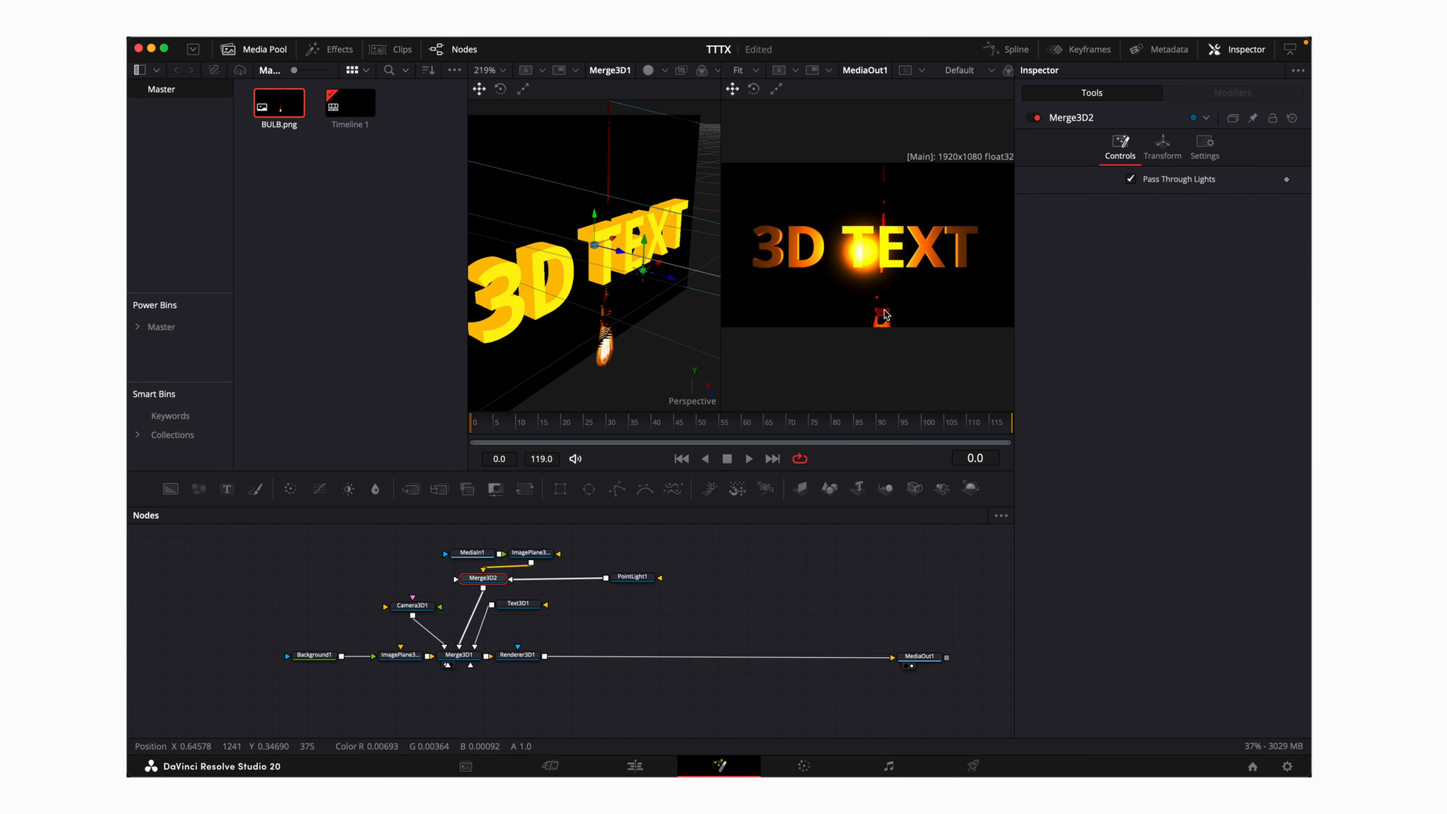
scroll(693, 588, up, 1)
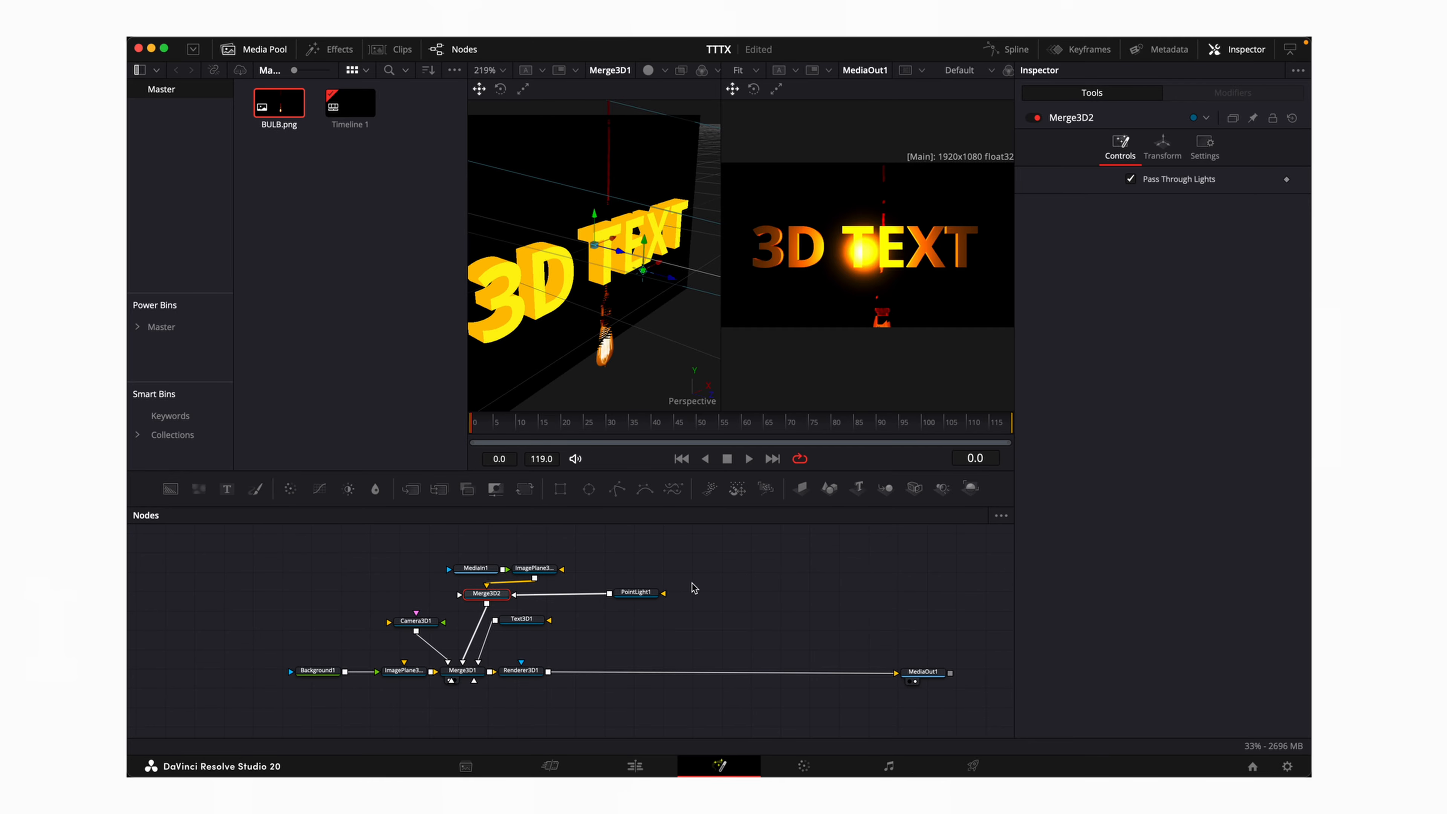
click(550, 575)
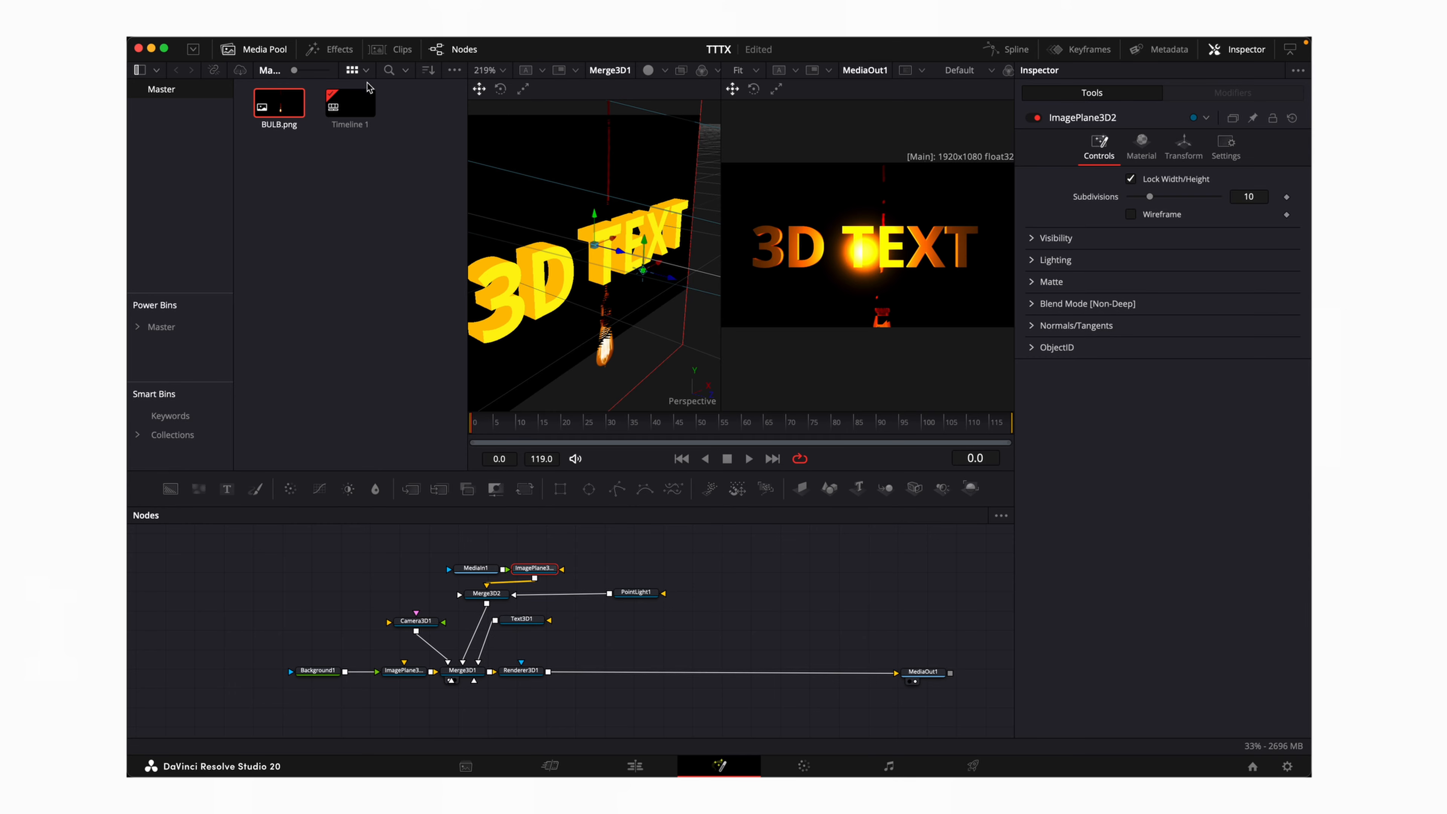
Hide the Media Pool and place the bulb plane at X -0.043, Y 0.147, Z 0.178, scale 0.653
click(268, 50)
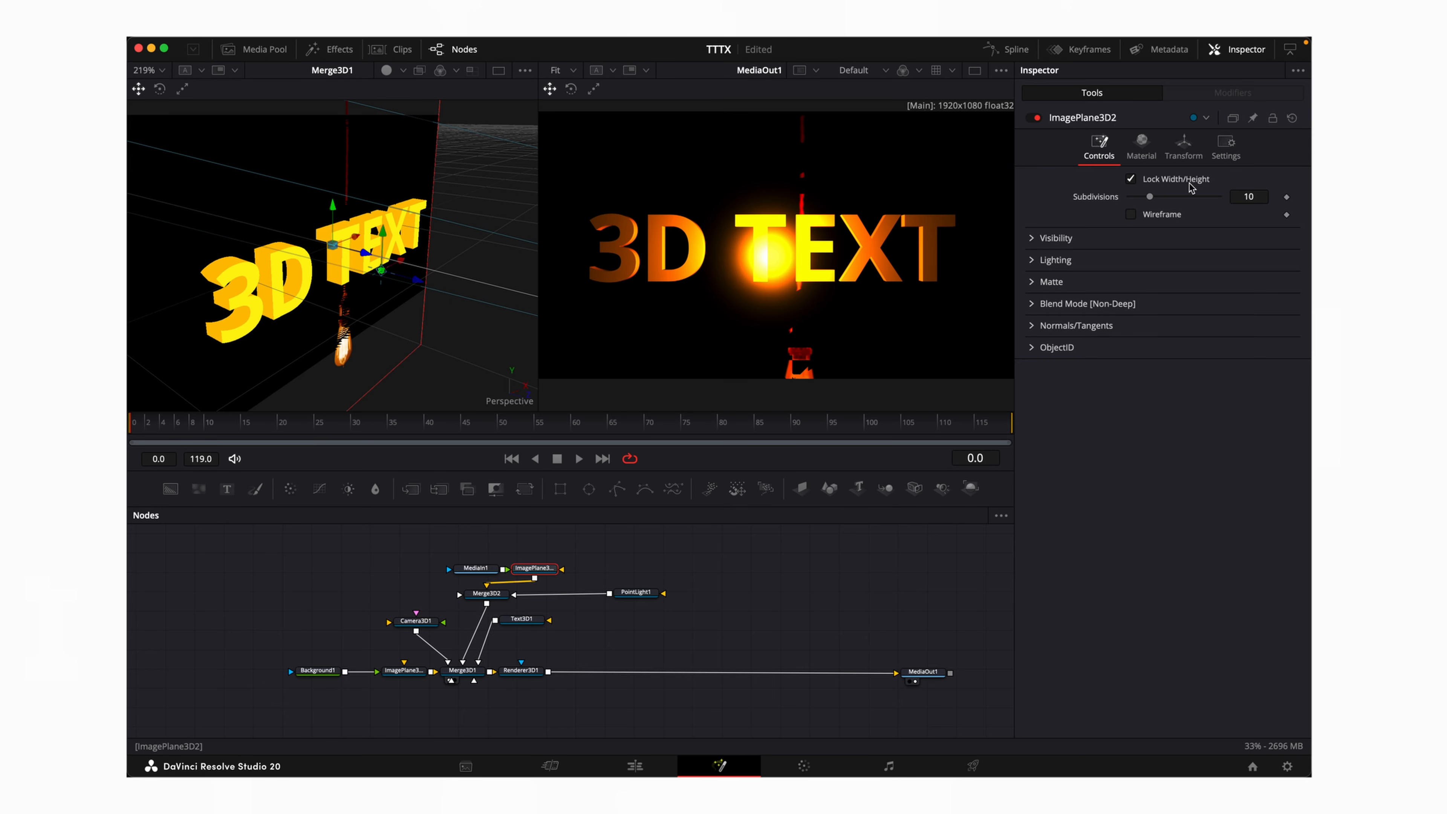
click(1185, 145)
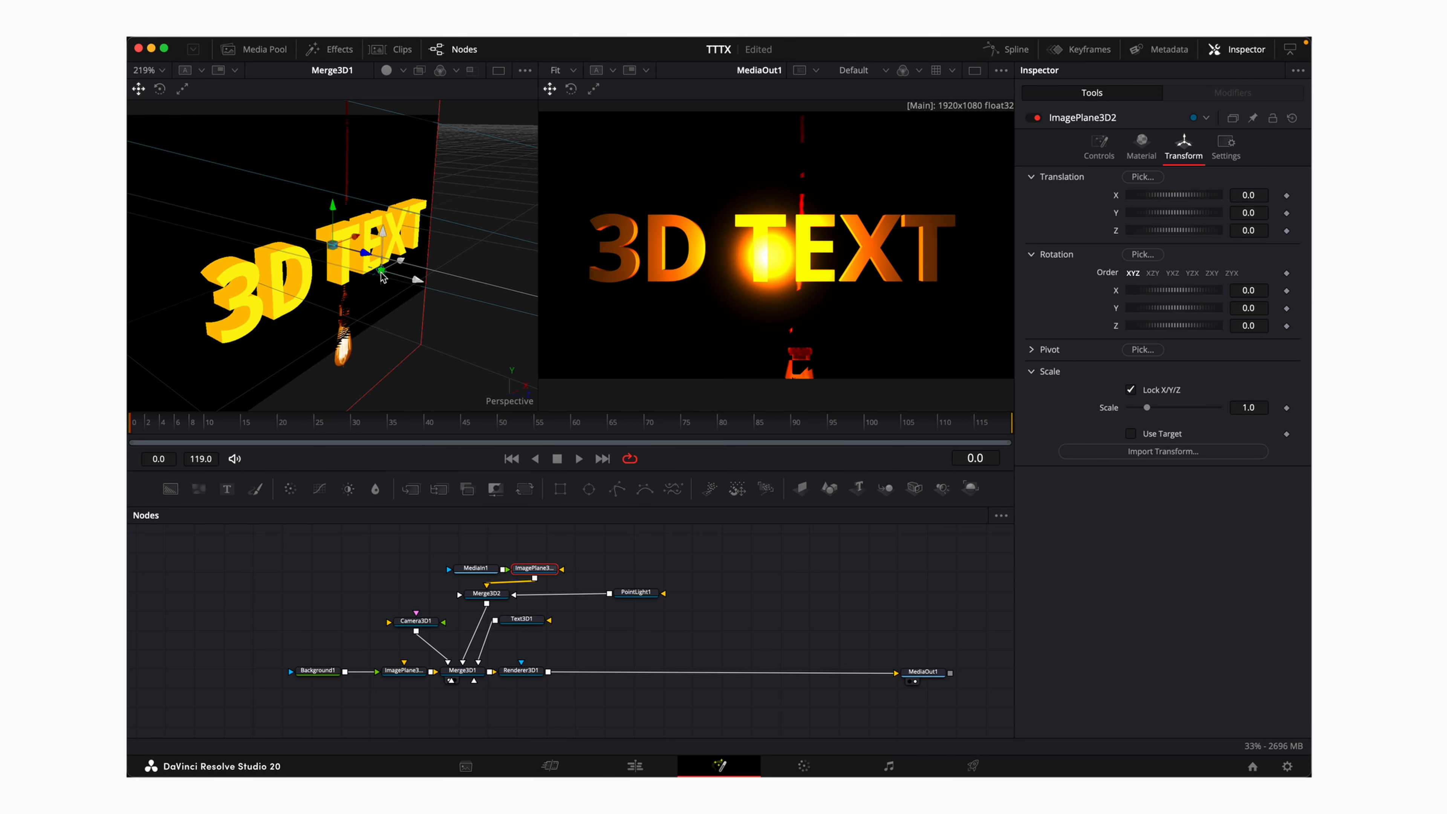
drag(398, 261, 424, 257)
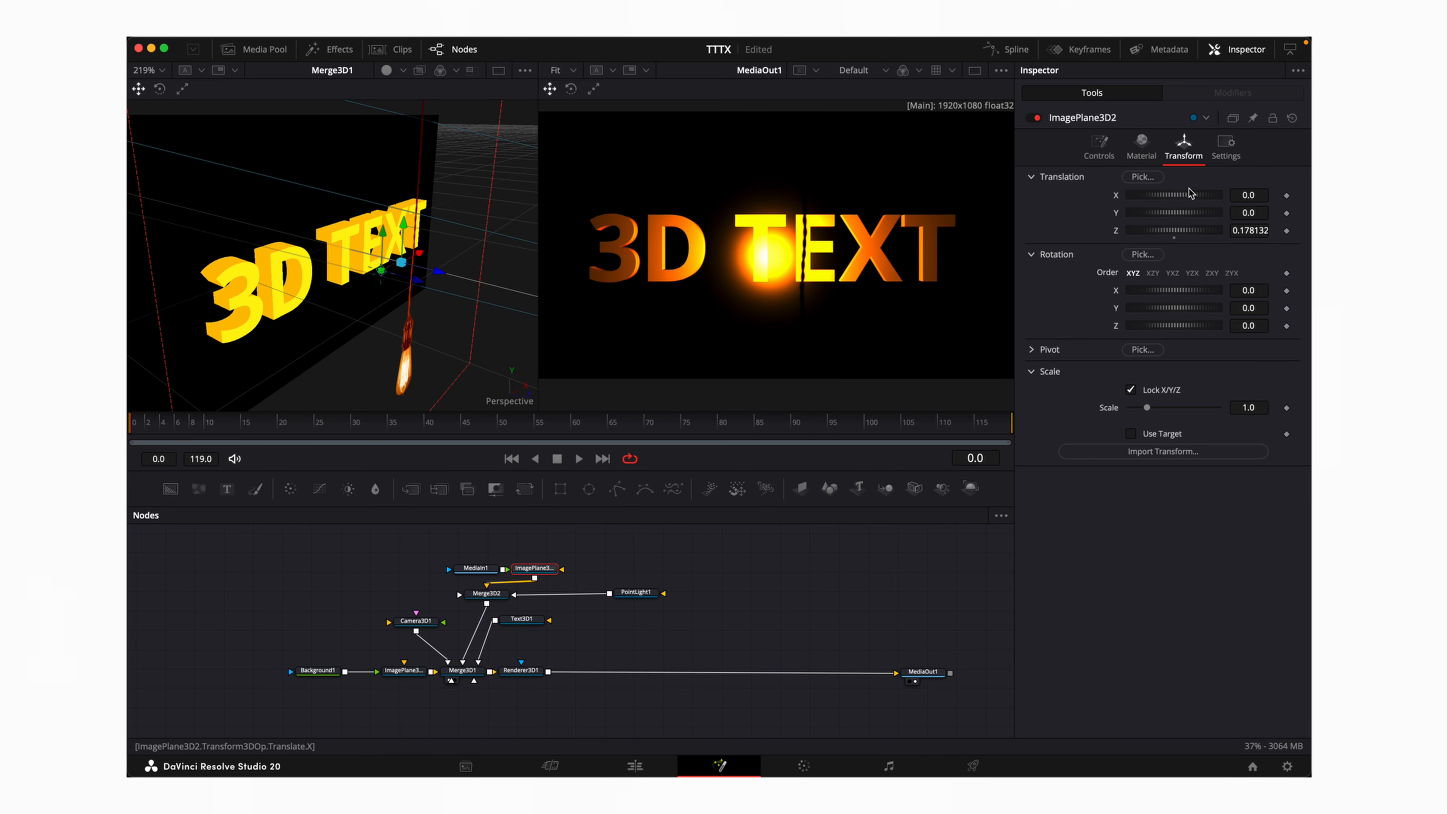
drag(1252, 214, 1298, 216)
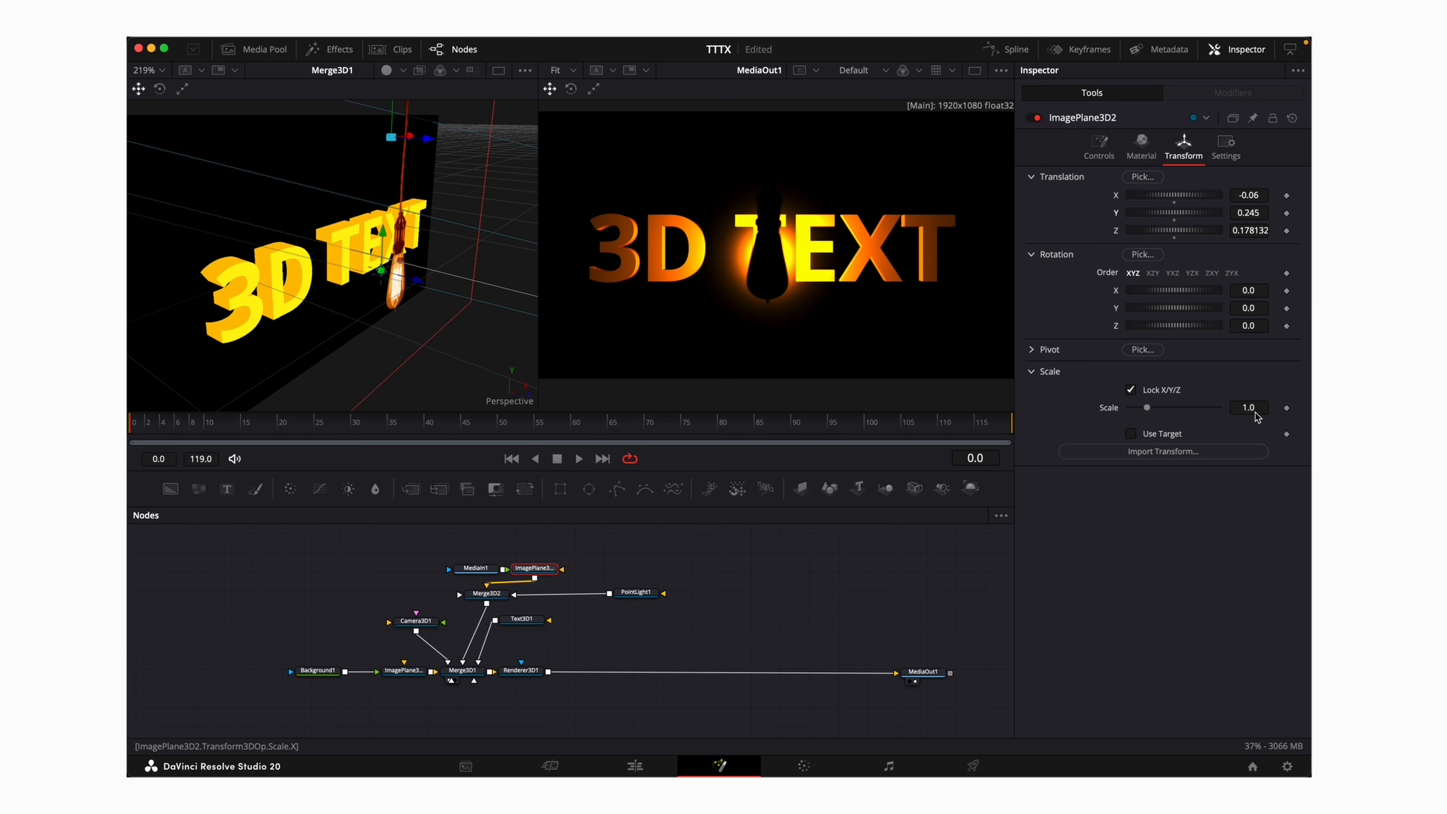
drag(1255, 411, 1173, 411)
mouse_move(1244, 212)
mouse_down()
mouse_move(1202, 213)
mouse_move(1255, 196)
mouse_up()
drag(1247, 213, 1251, 213)
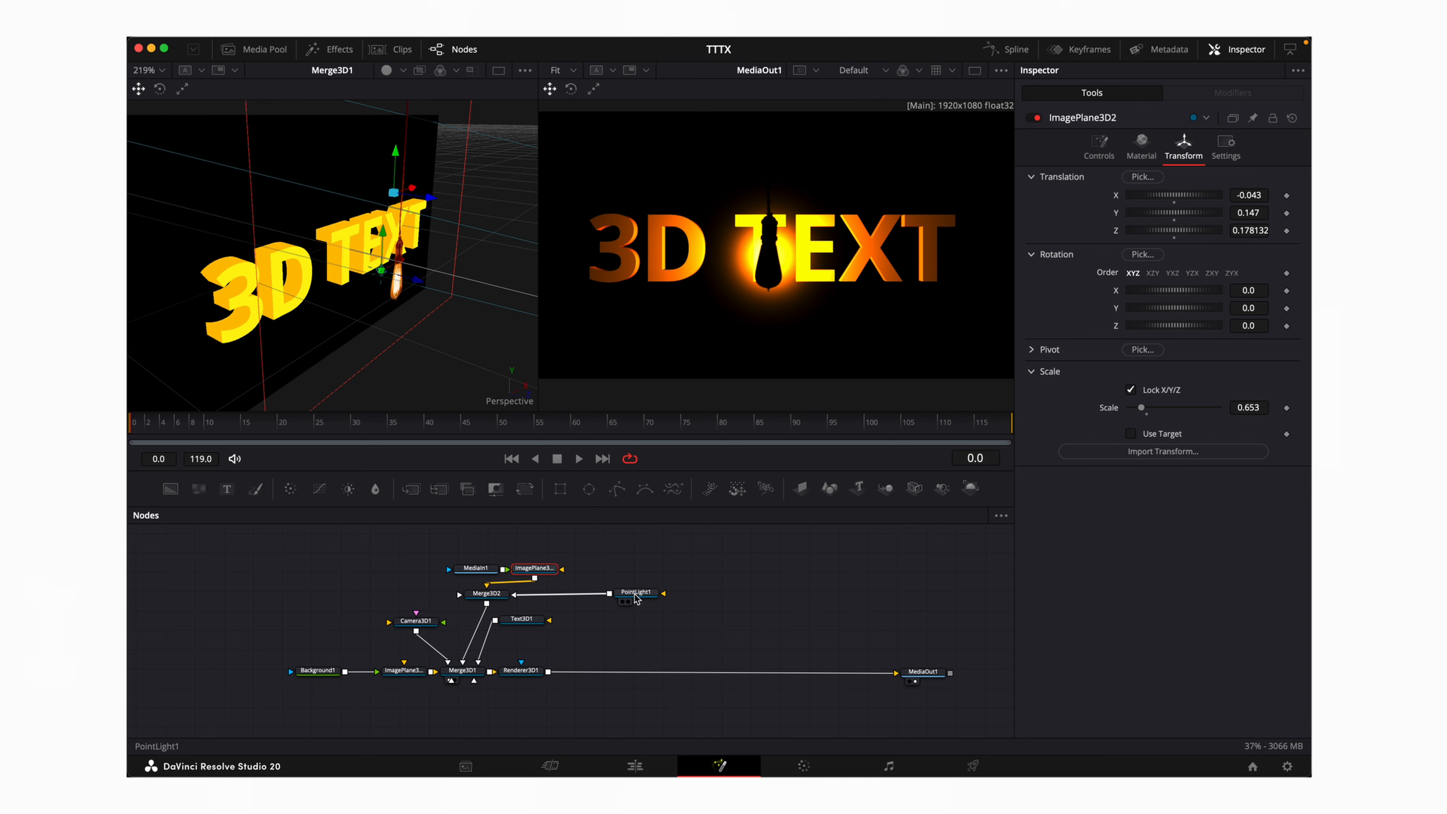
Push PointLight1's Translation Z to 0.24 so it glows inside the bulb
click(649, 598)
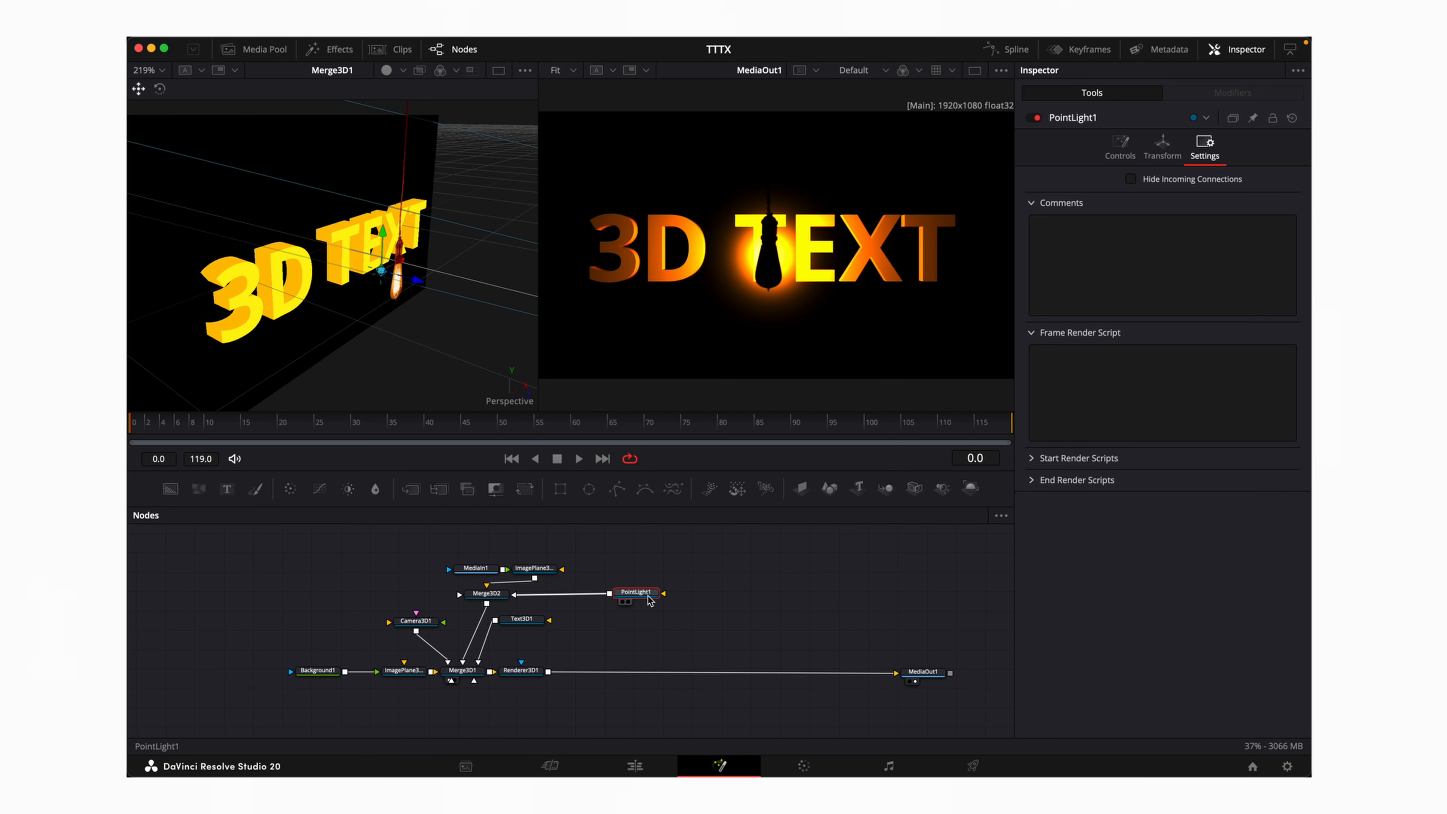
click(1153, 159)
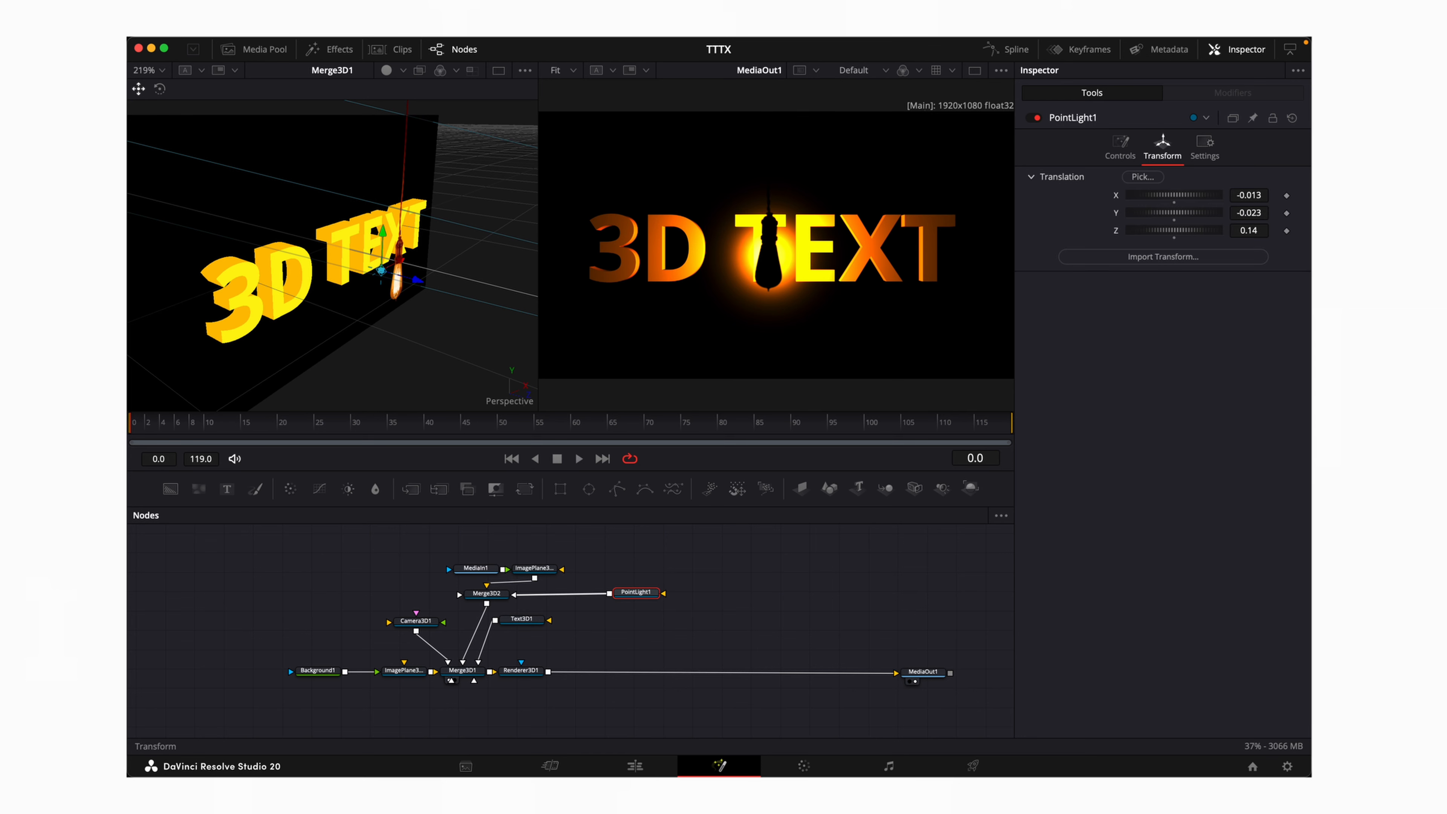
drag(1256, 233, 1268, 233)
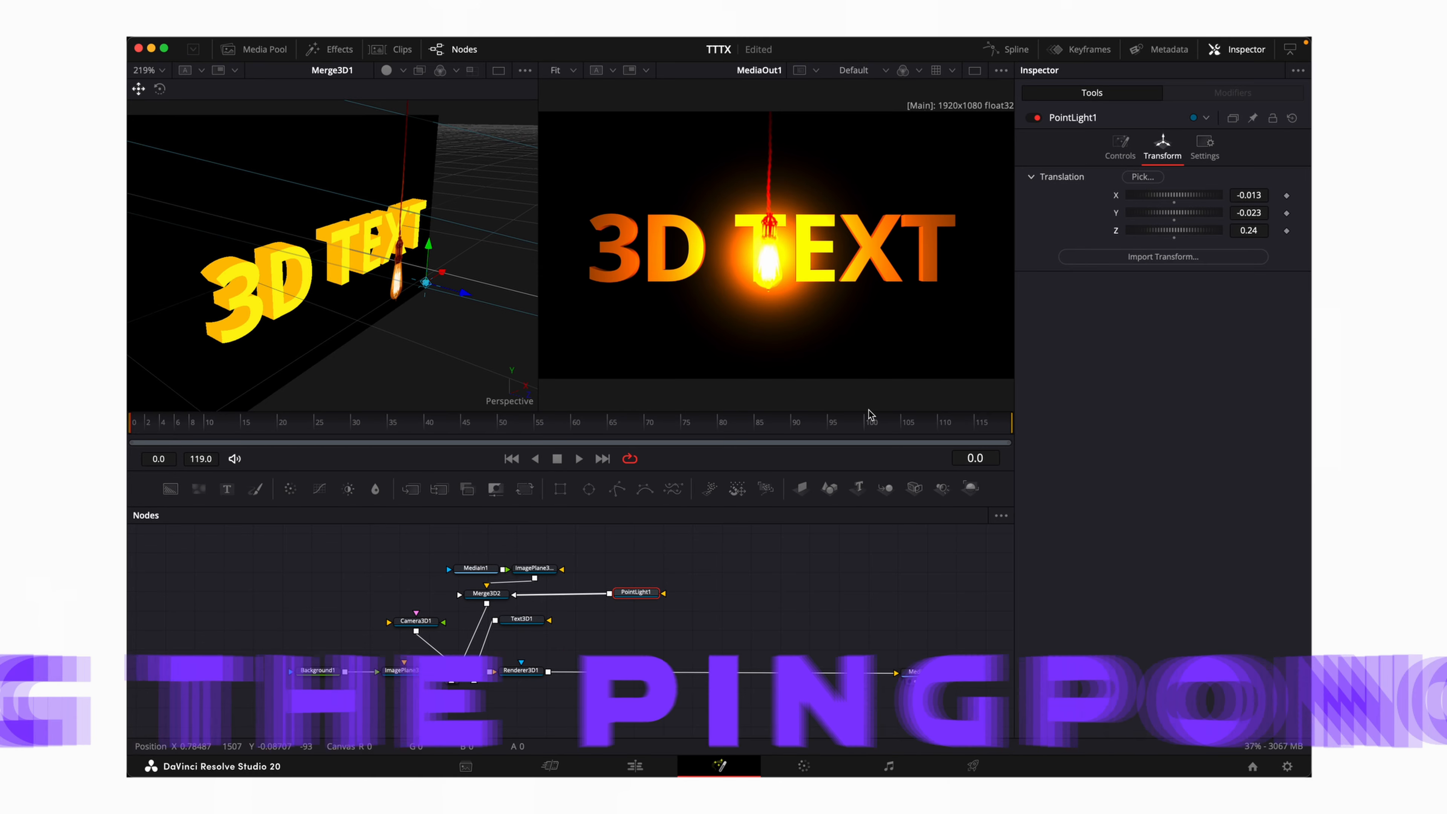
Set Merge3D2's pivot to Y 0.458 and Z 0.172, then rewind to frame 0
click(490, 593)
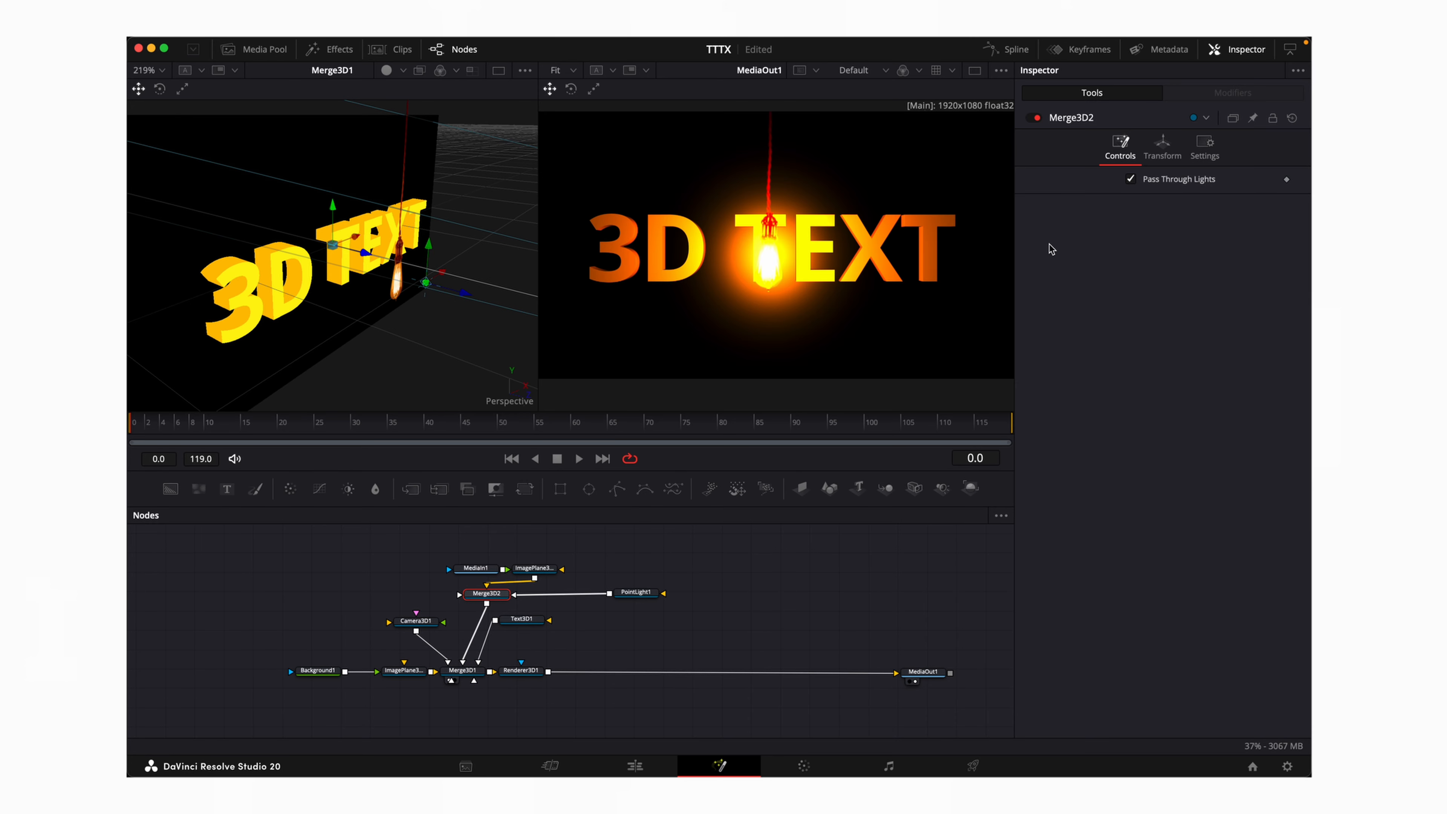
click(1162, 147)
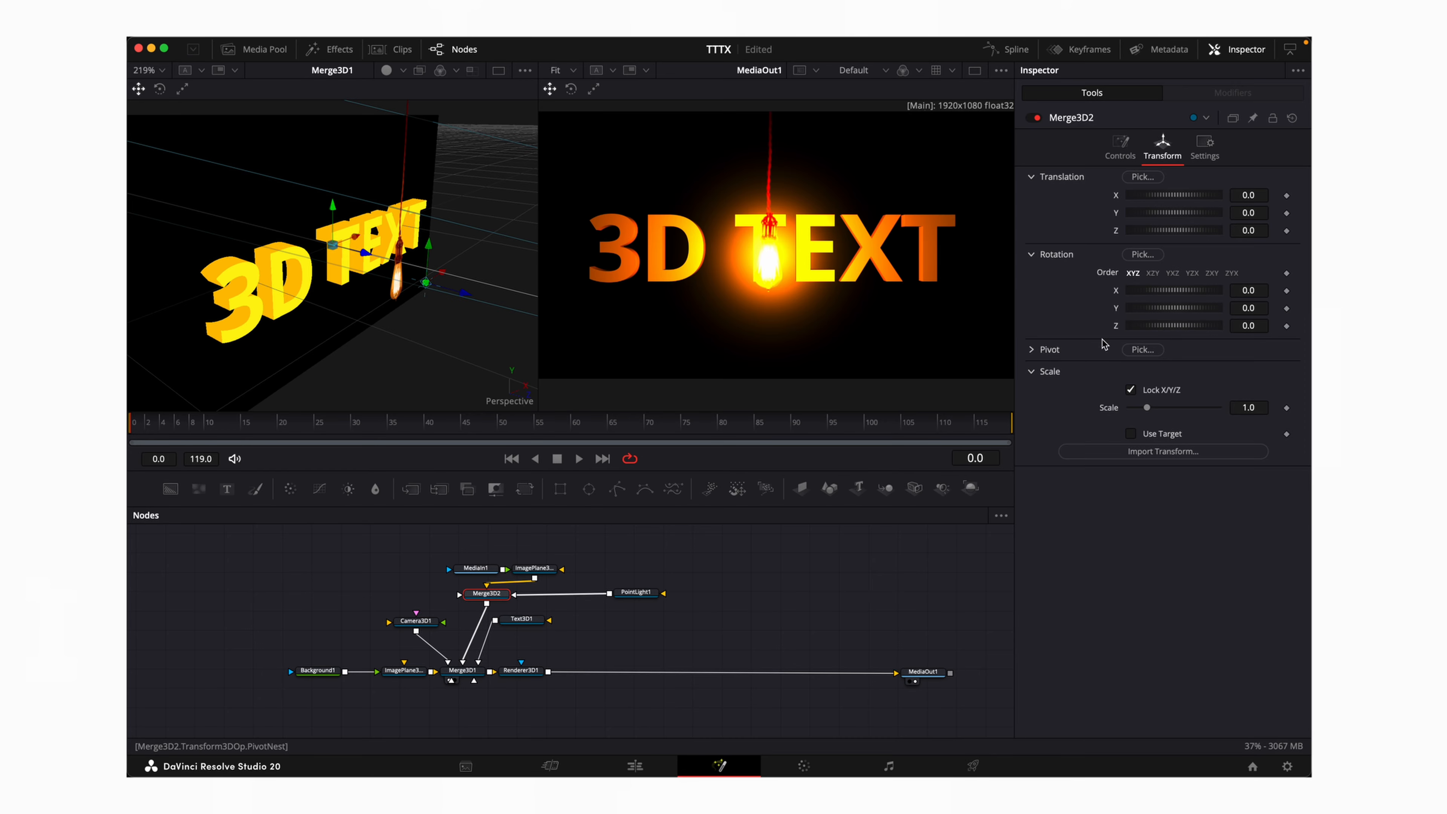
click(1034, 349)
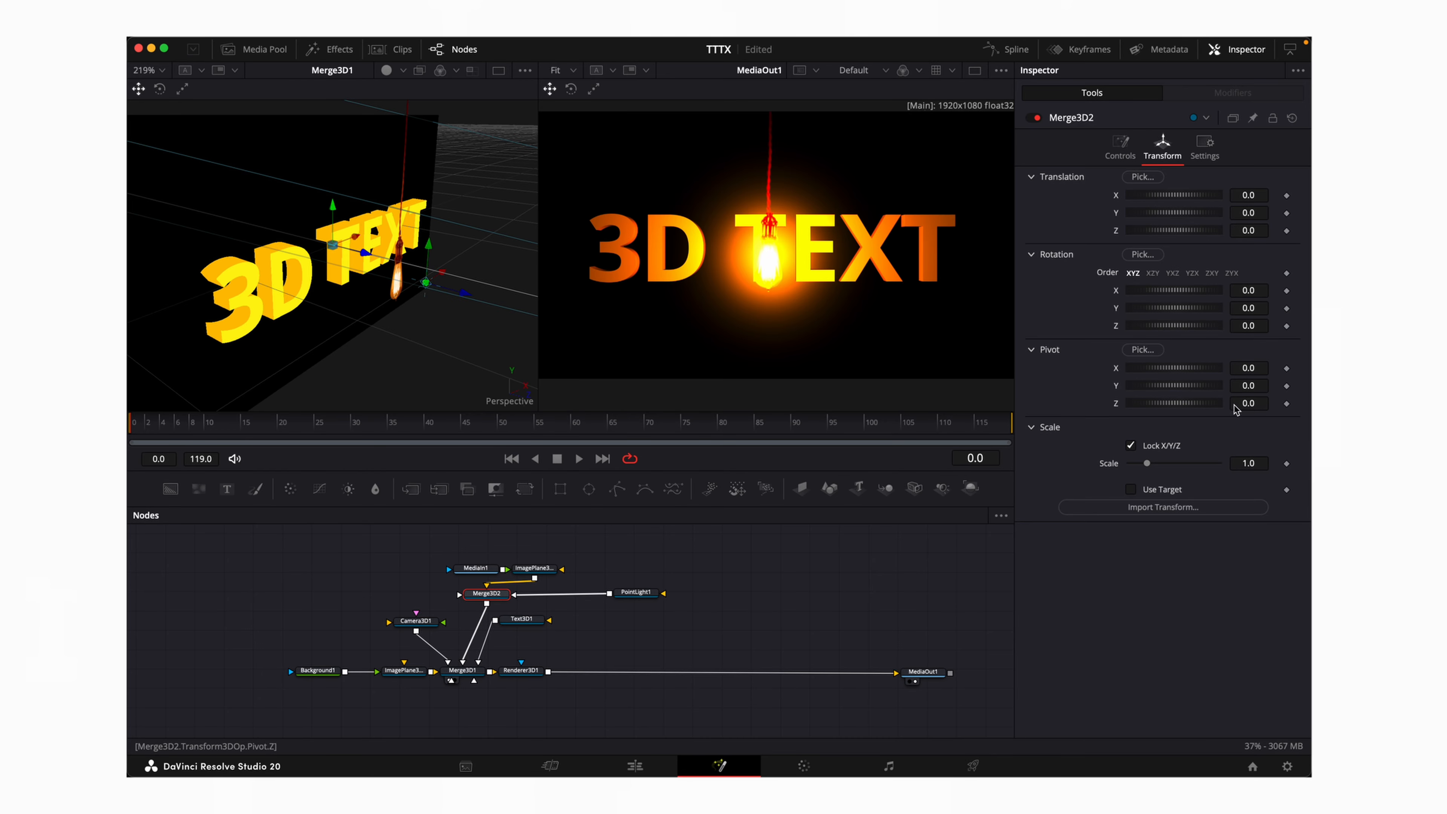
drag(1256, 387, 1311, 387)
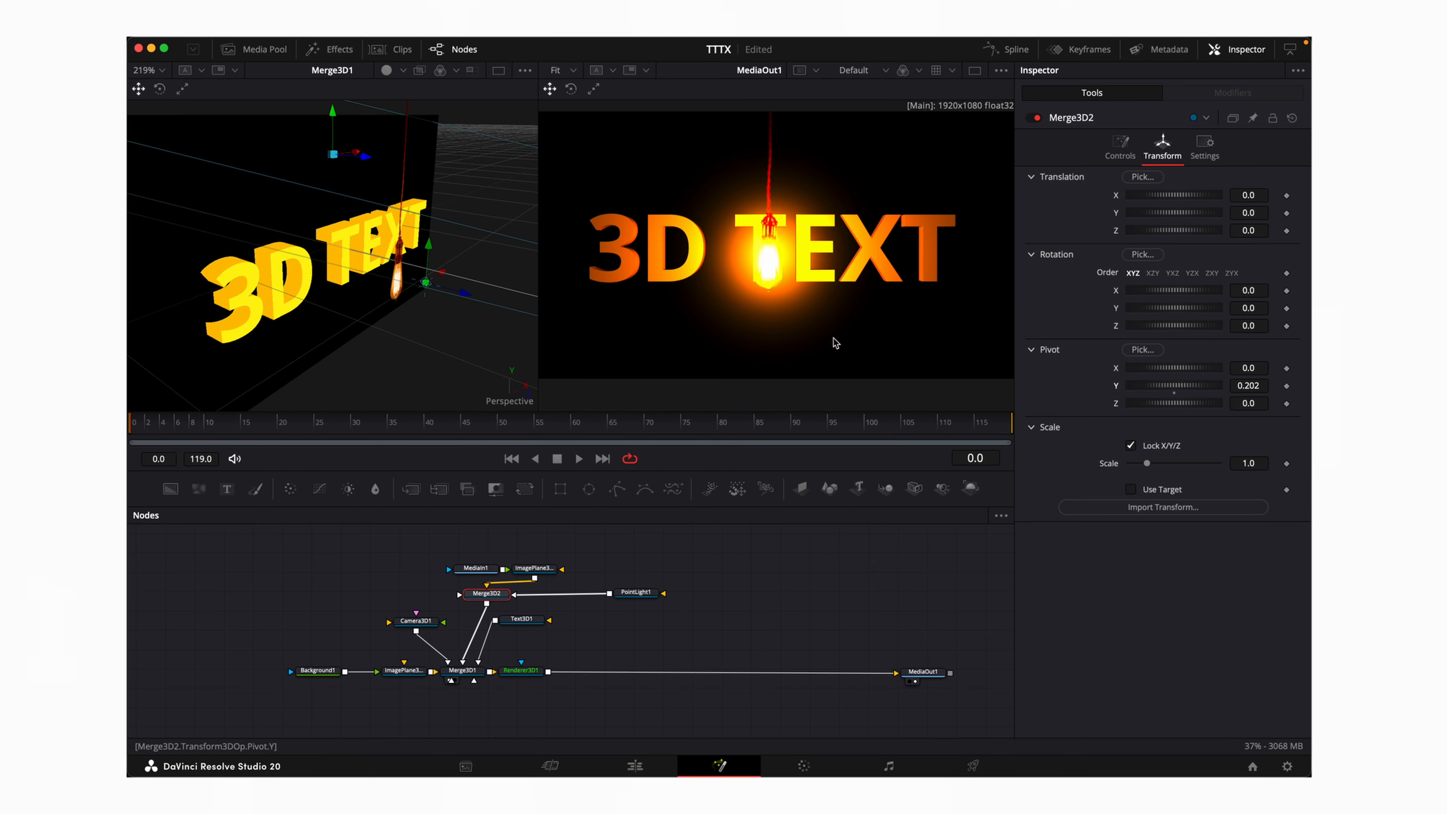
scroll(375, 232, up, 5)
scroll(375, 231, up, 1)
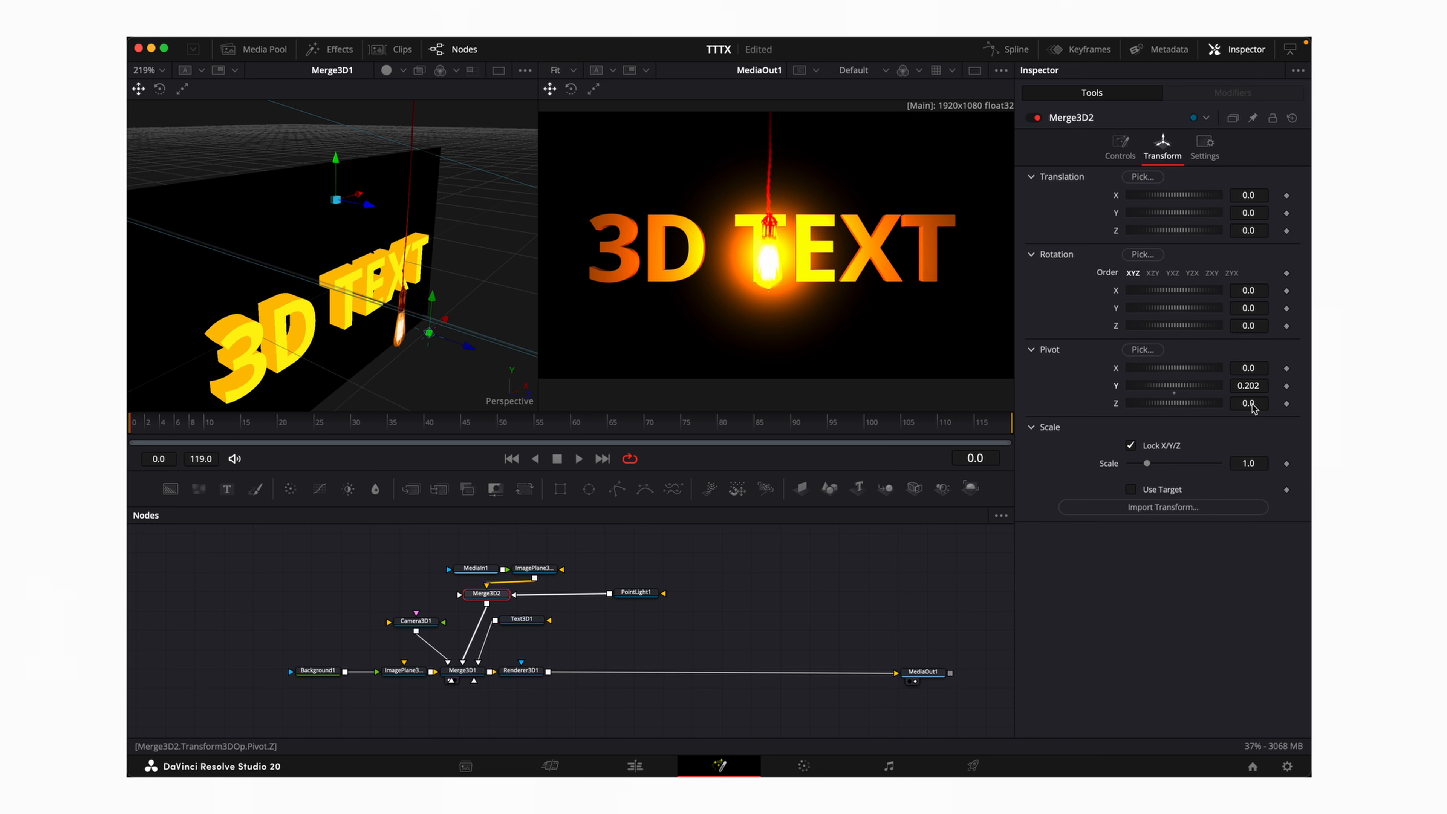
drag(1252, 406, 1290, 387)
scroll(470, 278, up, 5)
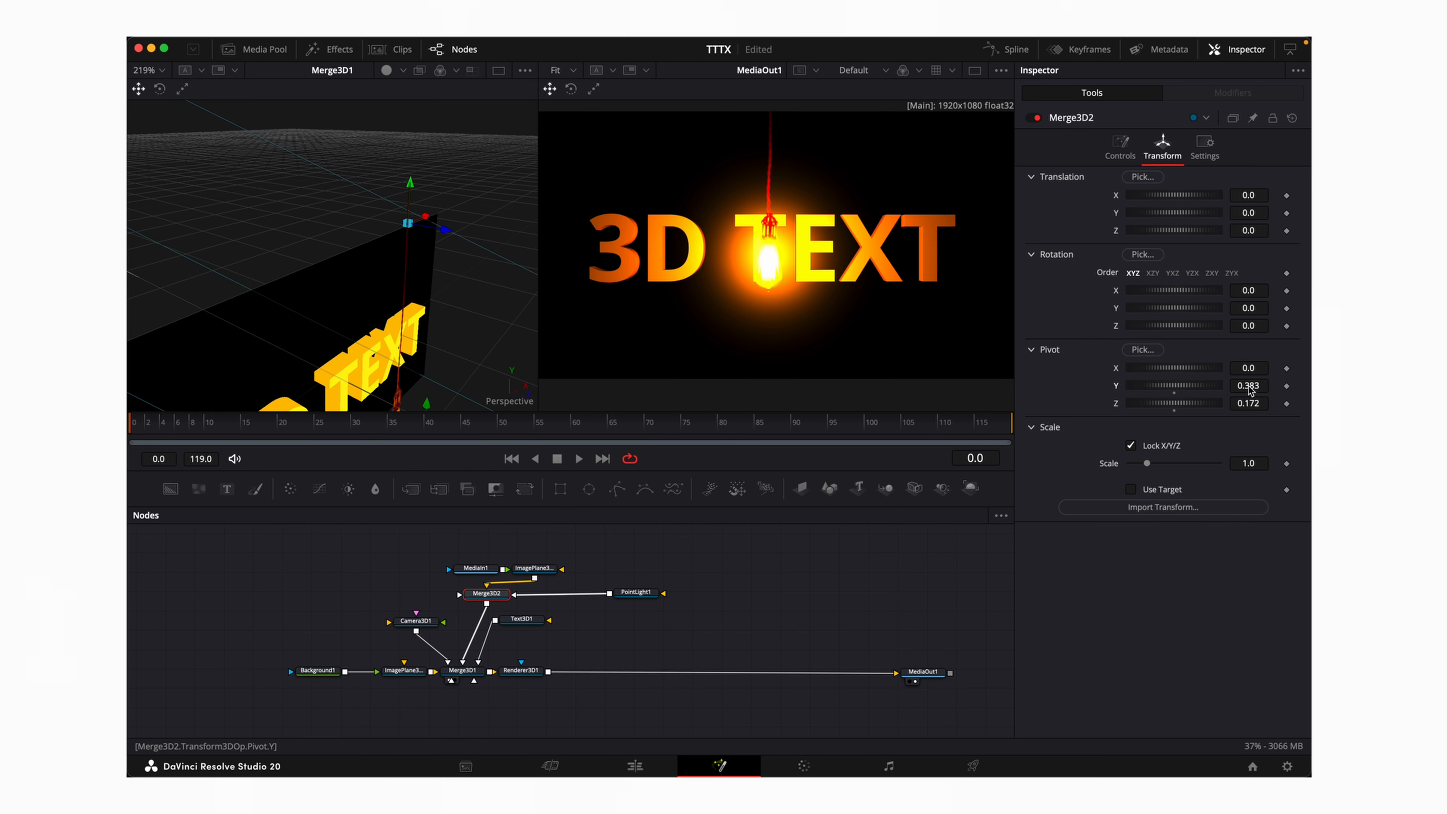
drag(1248, 385, 1267, 386)
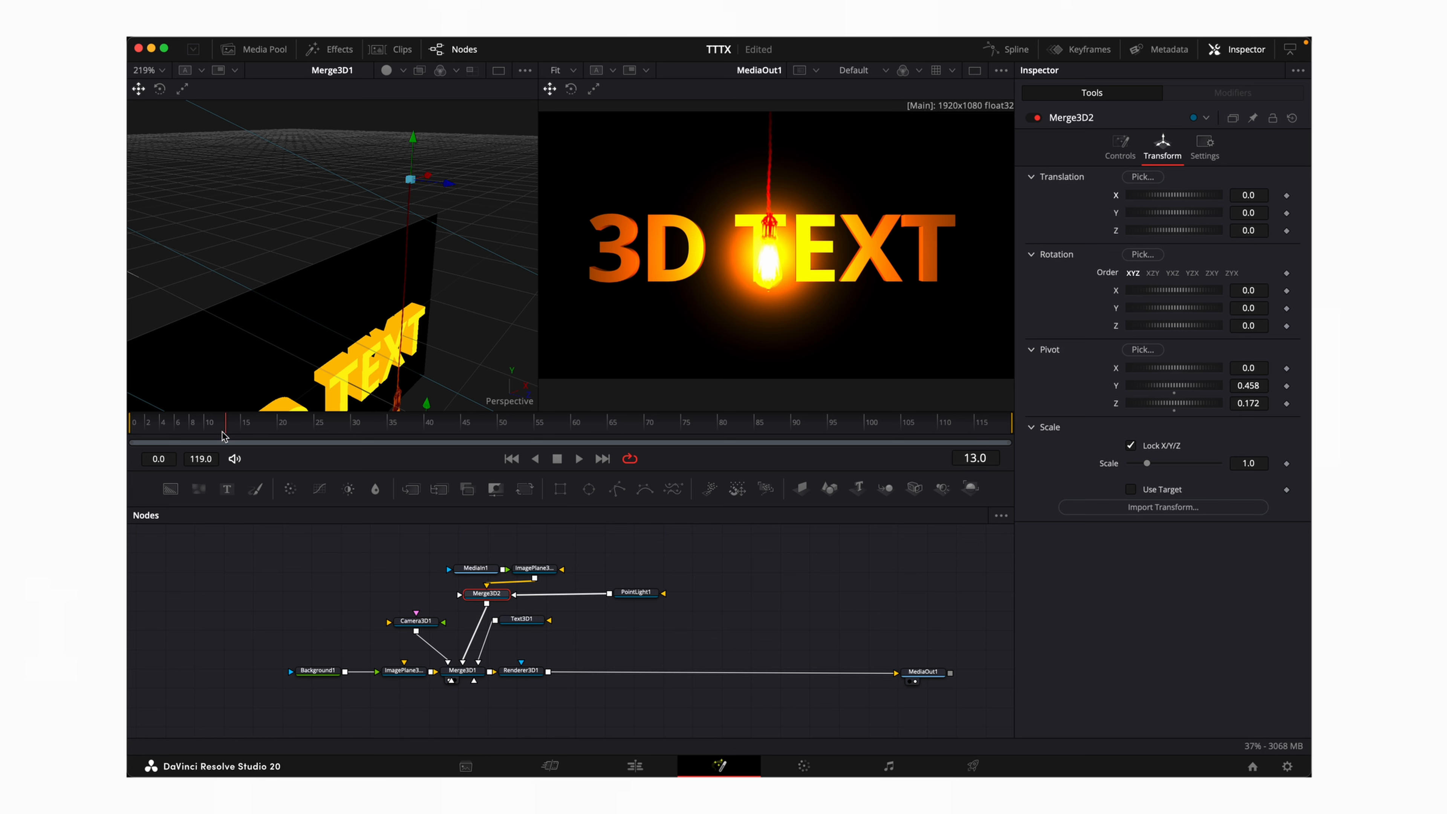
click(137, 438)
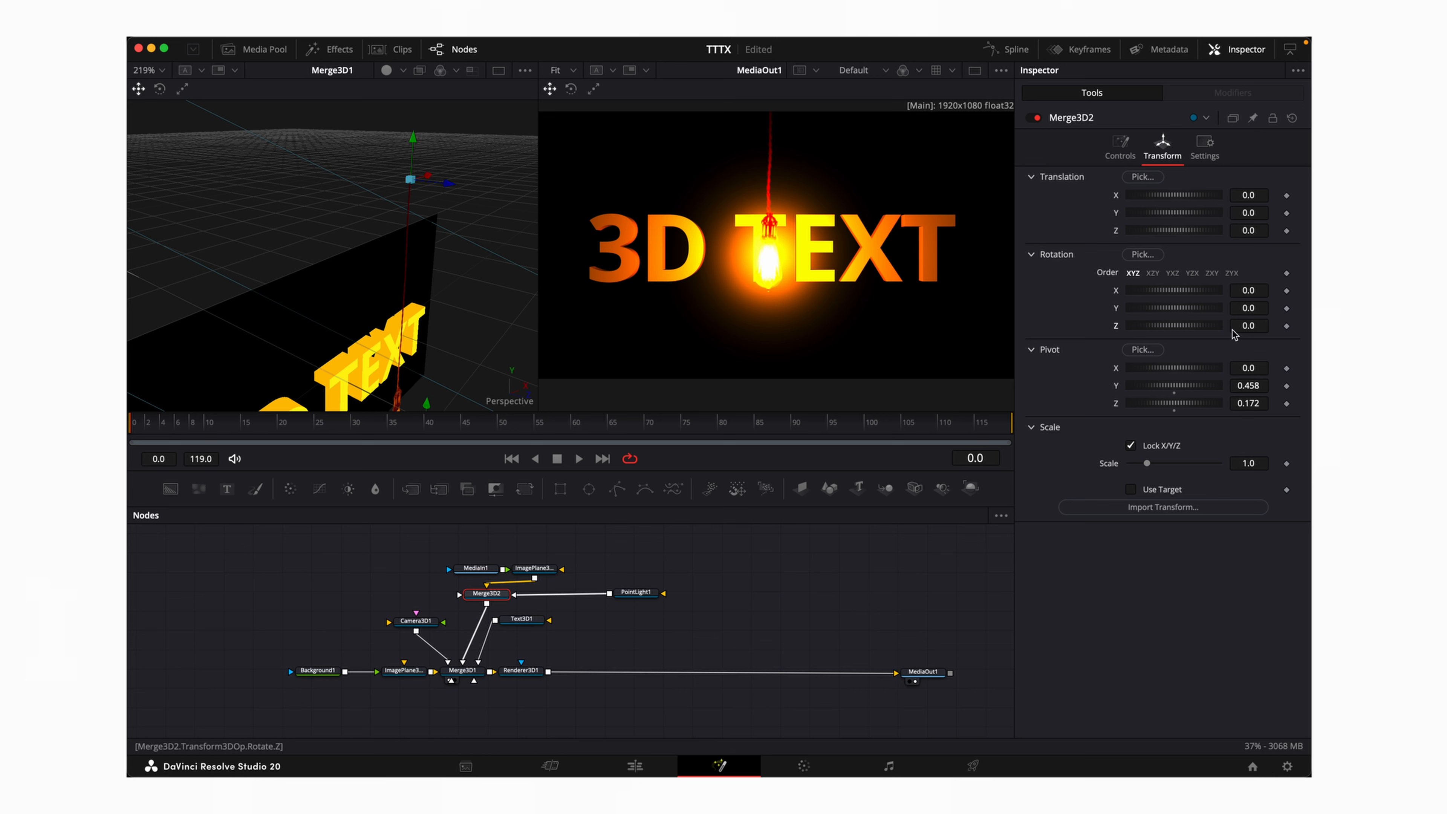
Keyframe Merge3D2's Z rotation at -66.5 on frame 0 and 63.4 on frame 4
click(1286, 325)
drag(1251, 330, 1188, 330)
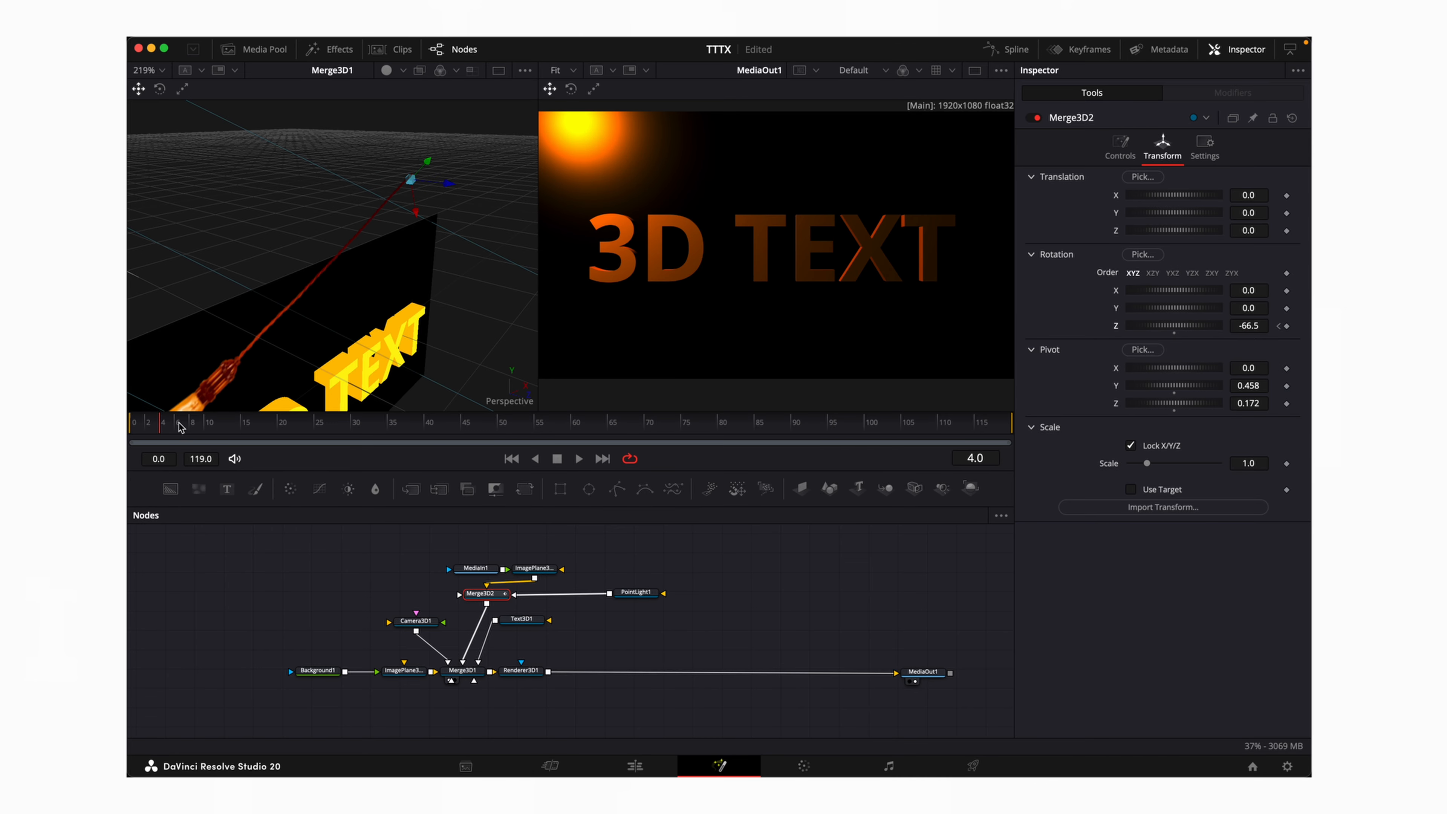
drag(1165, 326, 1271, 325)
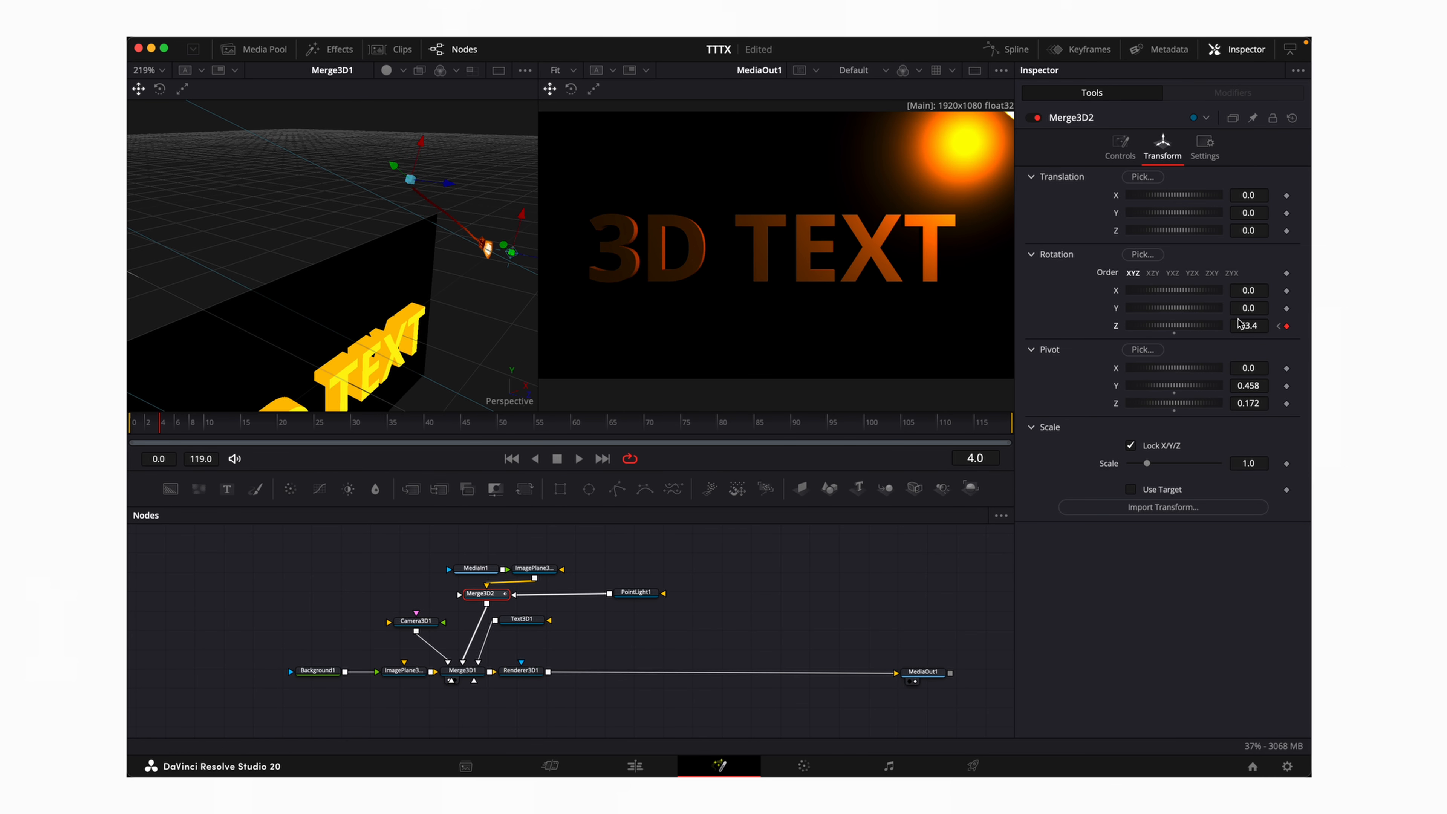
click(1008, 60)
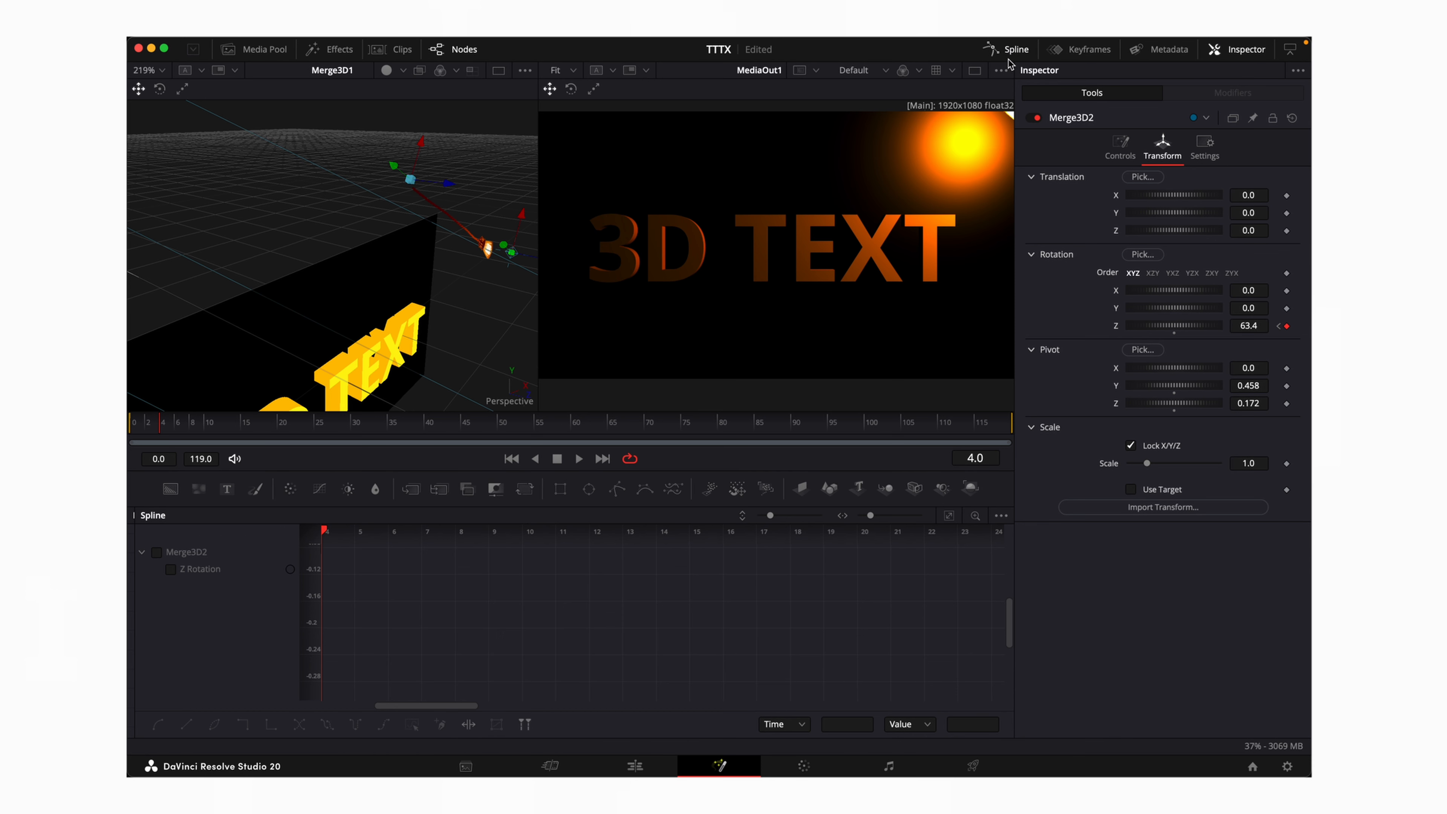
Smooth the Z Rotation keyframes into an eased S-curve, play the swing, and rewind to frame 0
click(170, 569)
click(948, 515)
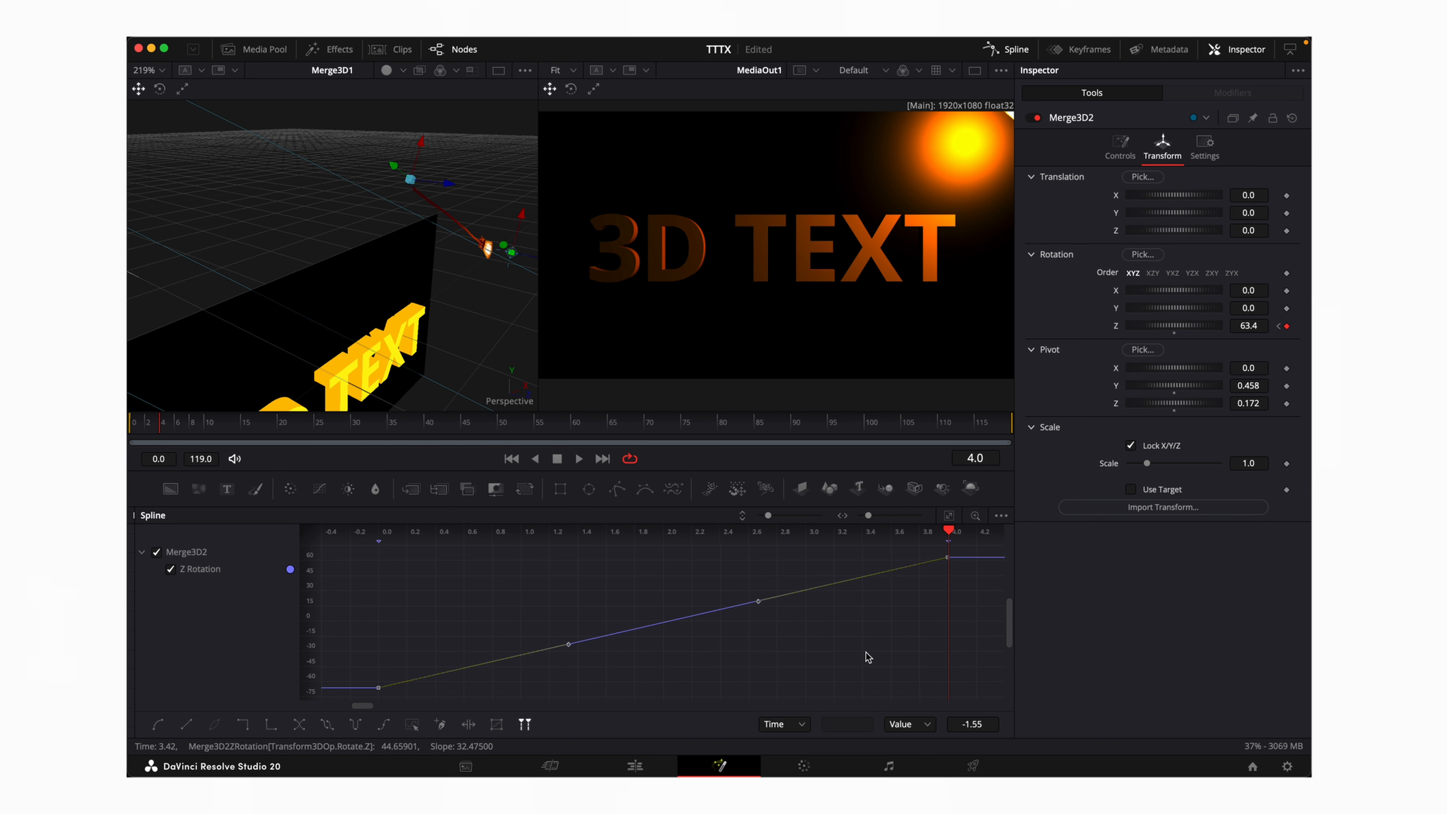
key(s)
key(space)
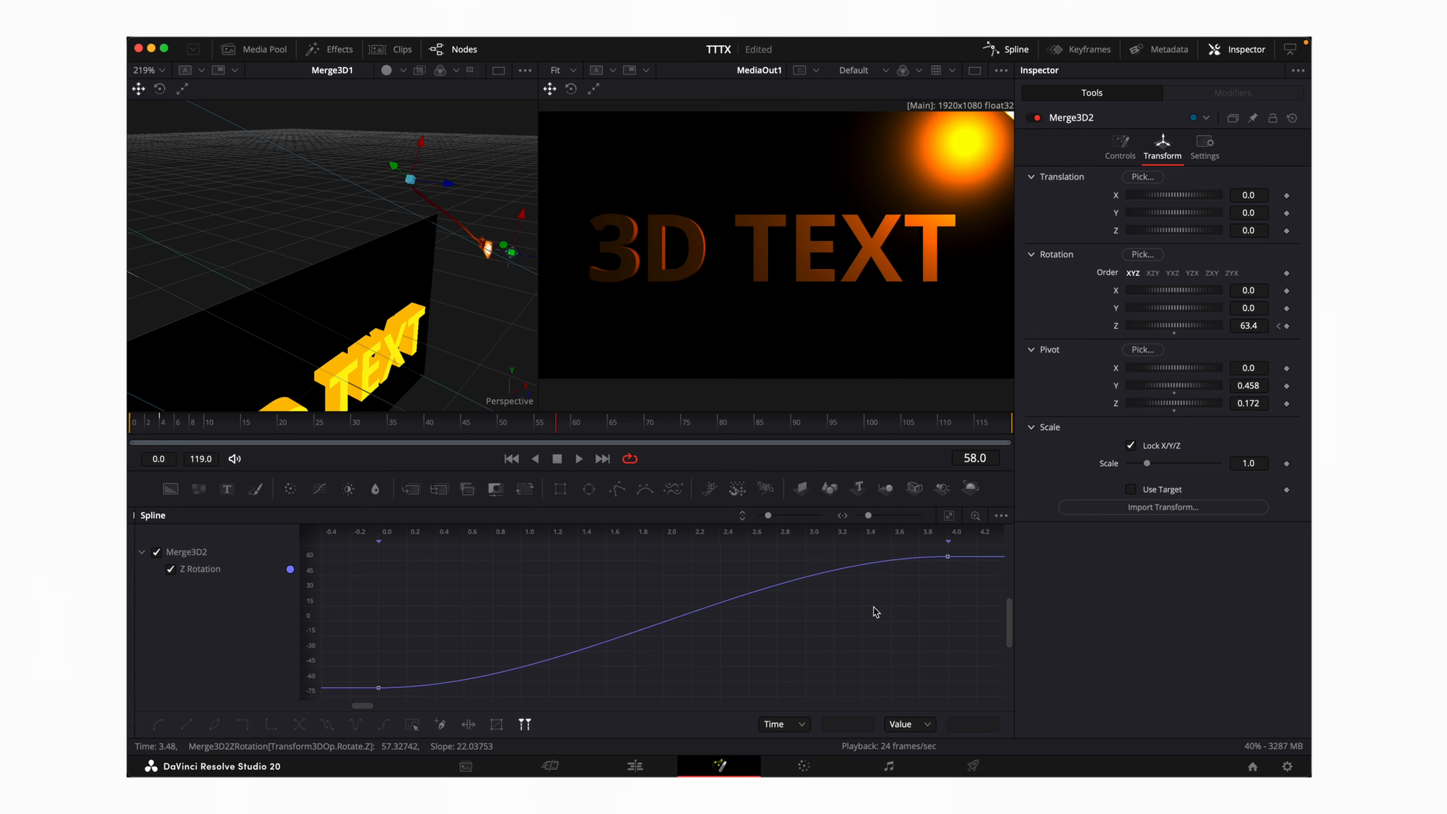
key(ctrl+a)
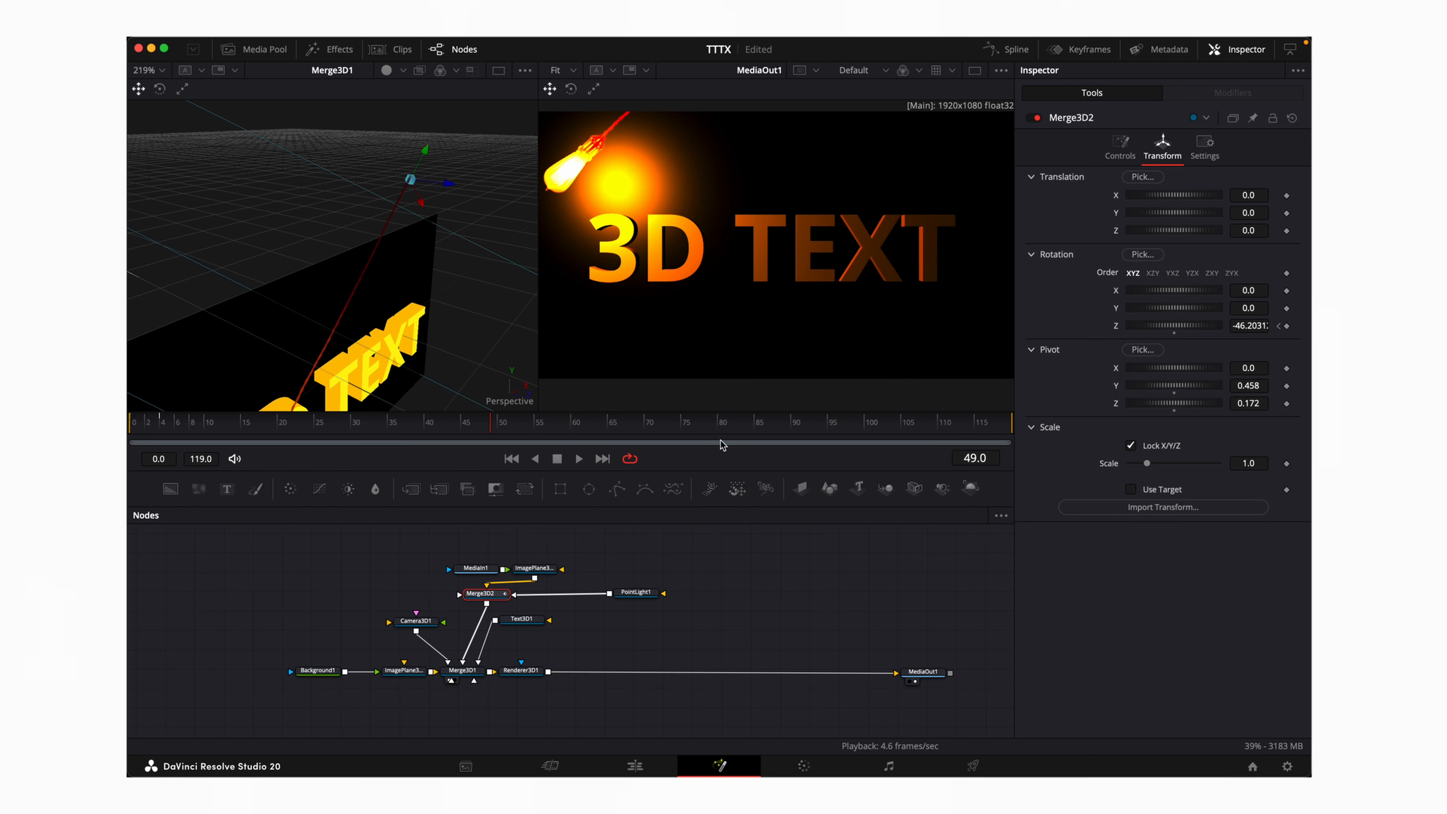
drag(495, 425, 130, 427)
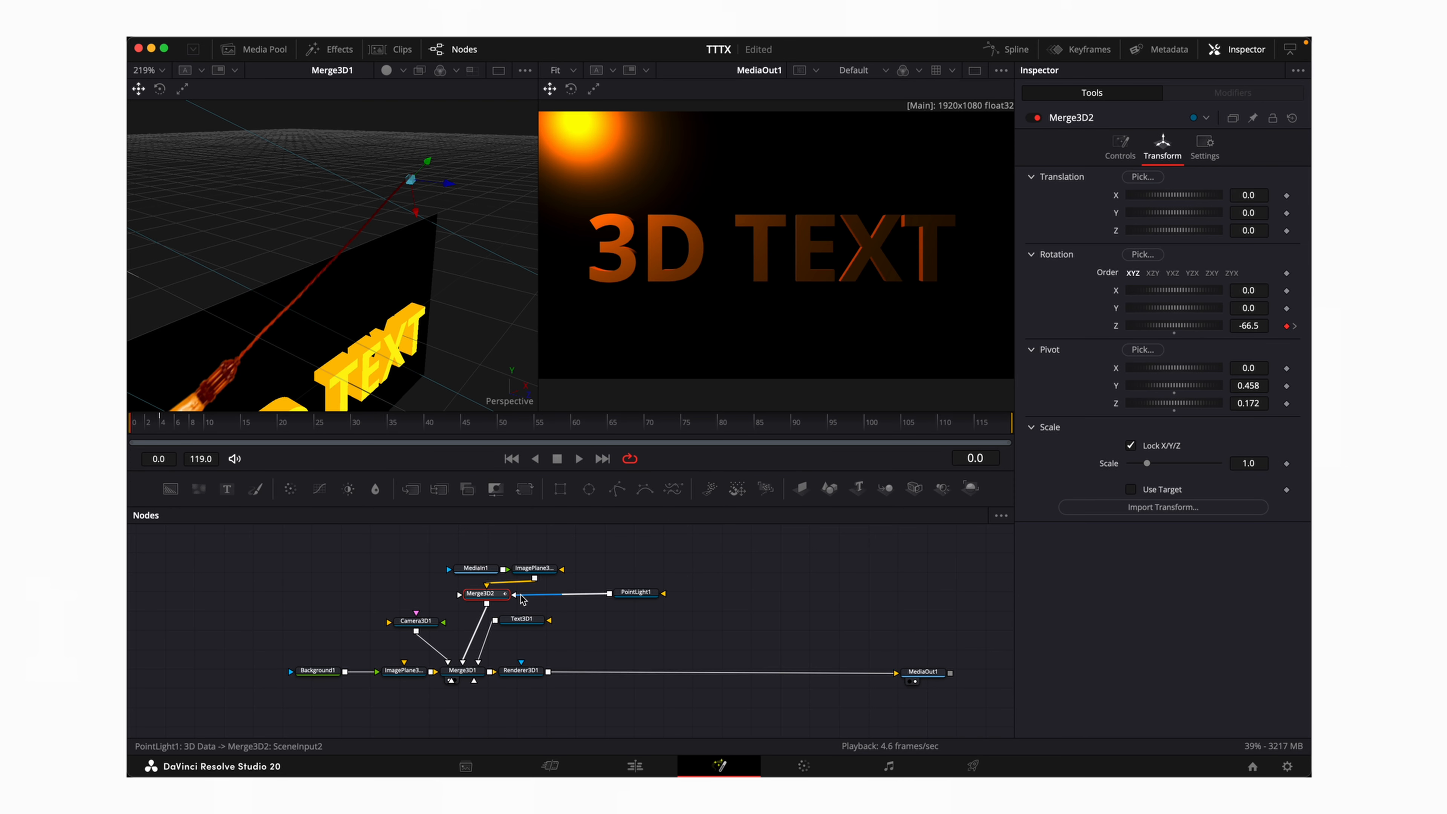
Keyframe Camera3D1's Z position and Z rotation, starting at Z 0.31 and rotation -21.8 on frame 0
click(416, 620)
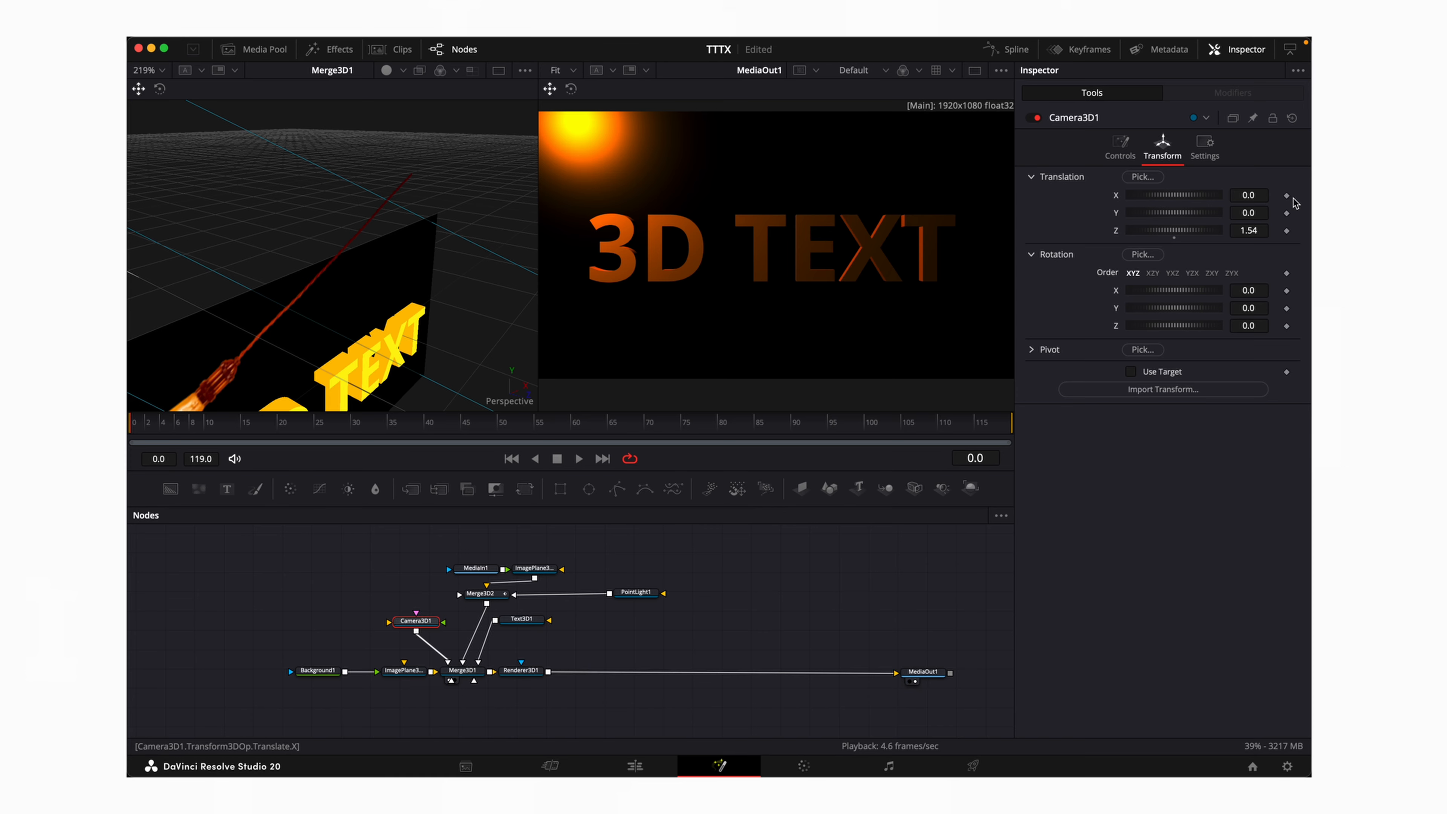
click(1287, 231)
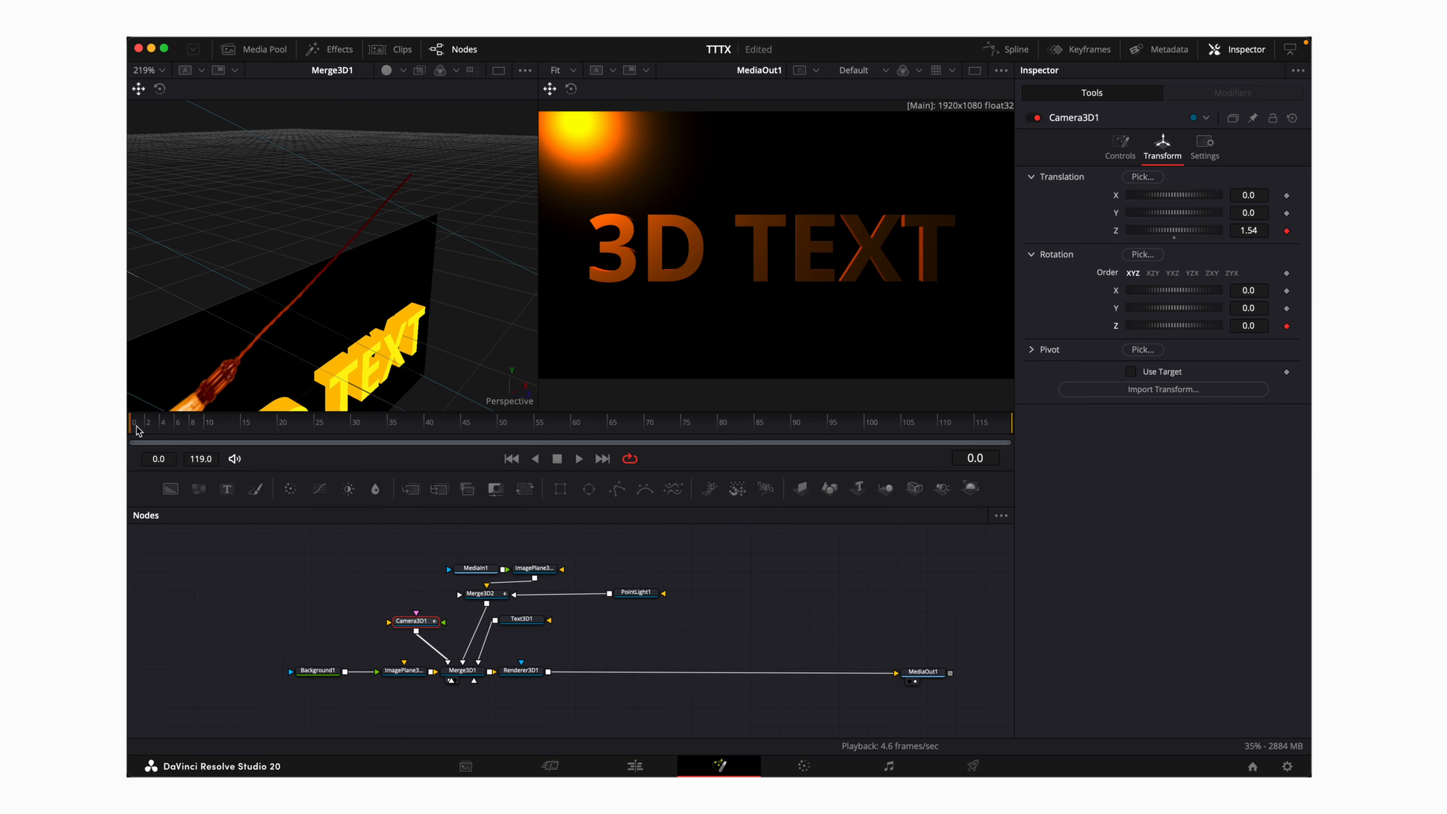
drag(137, 431, 149, 432)
click(1286, 326)
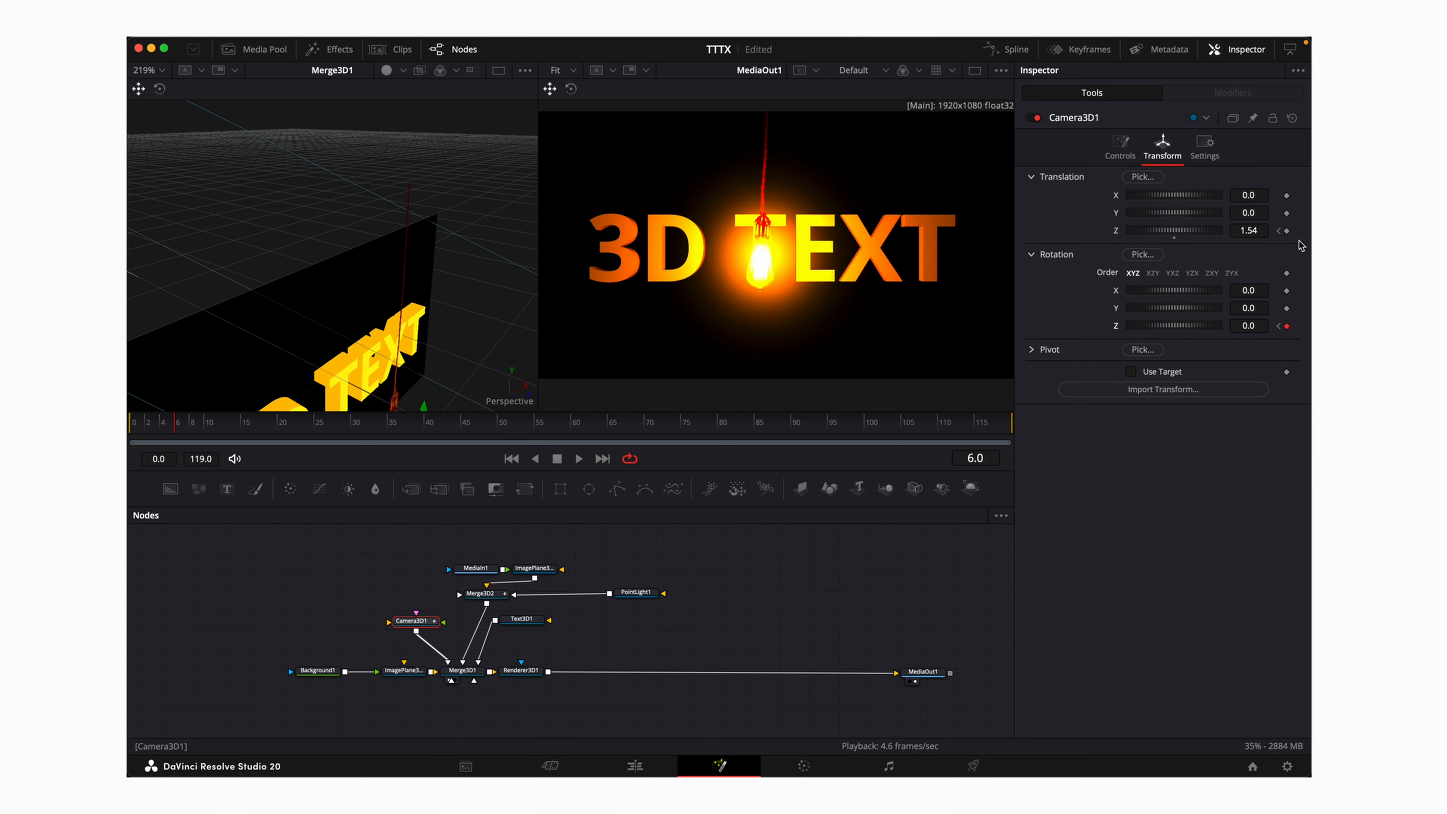
click(1288, 232)
key(Home)
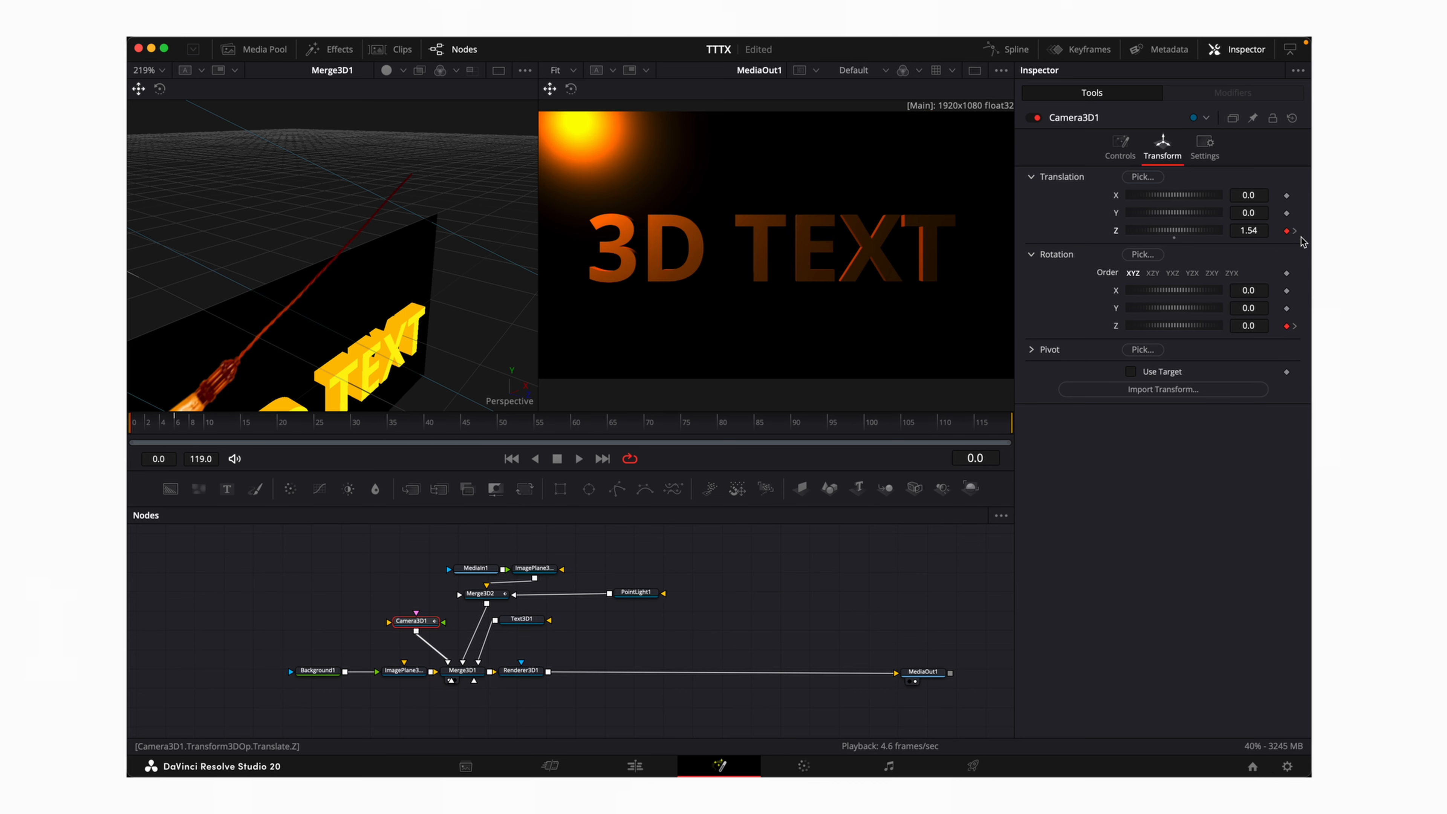
drag(1249, 230, 1180, 230)
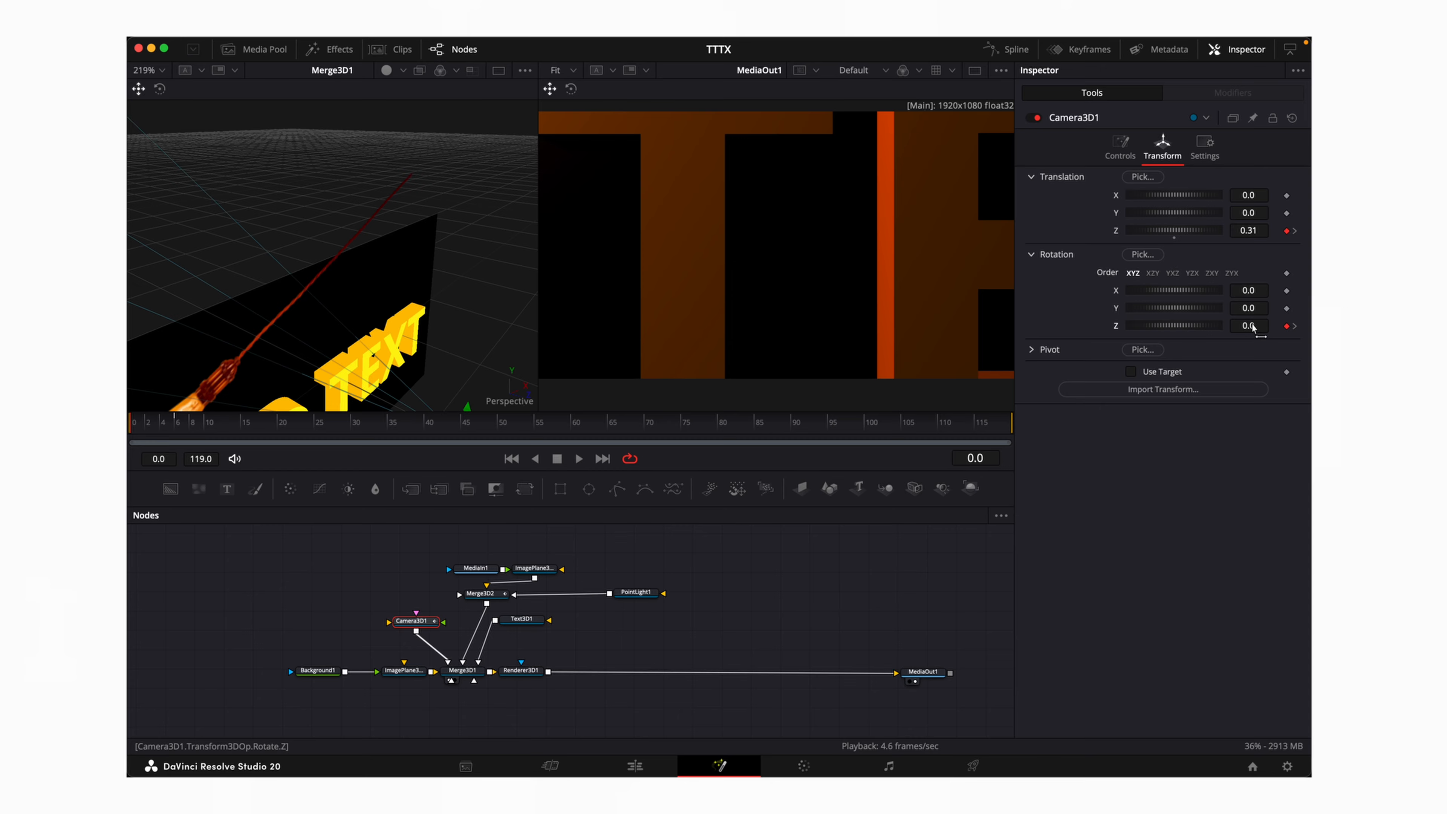
drag(1249, 325, 1161, 326)
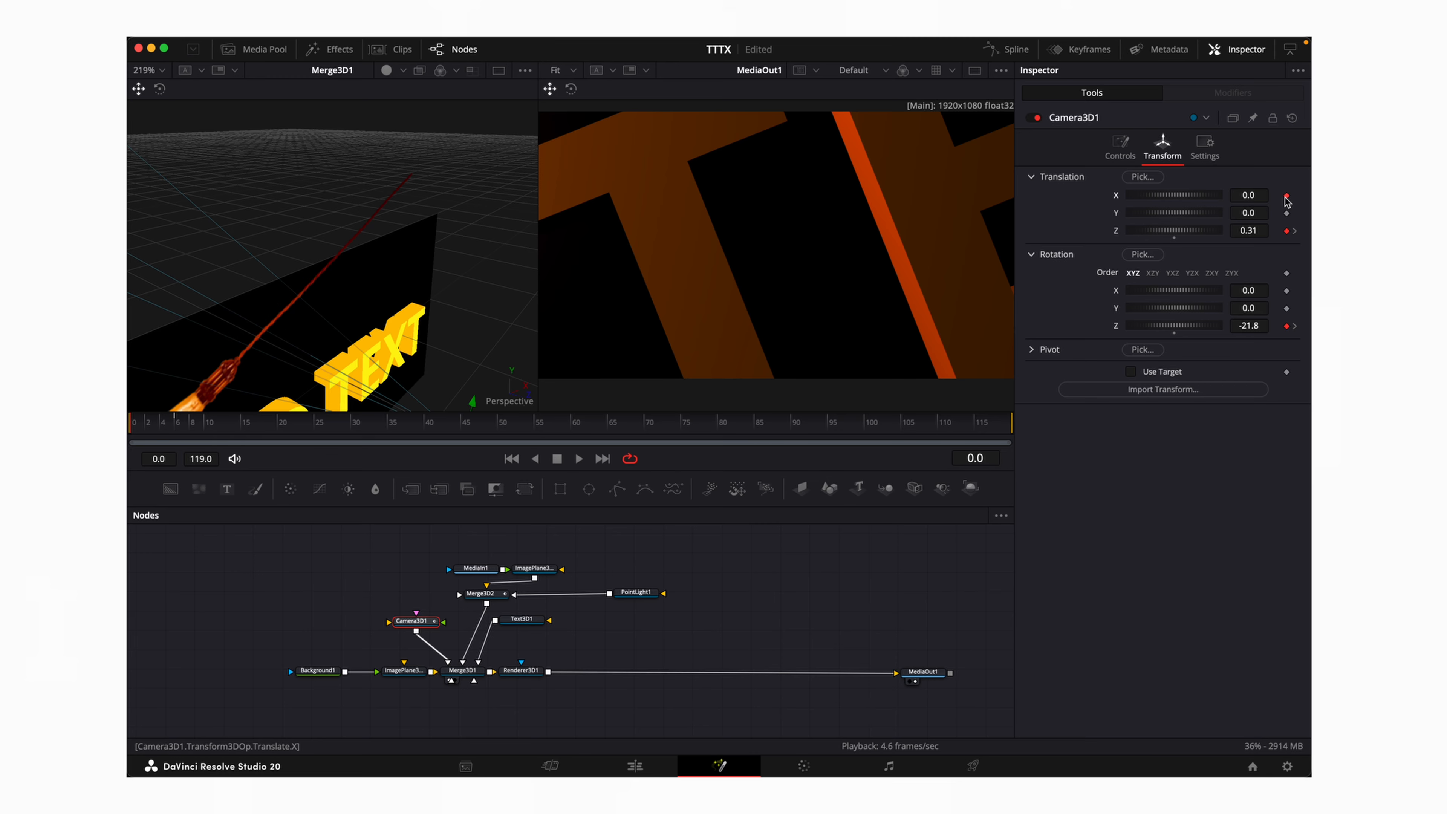
Keyframe the camera's X position, set X -0.317 at frame 0, and preview the push
key(Right)
key(Right)
key(Right)
key(Right)
key(Right)
key(Right)
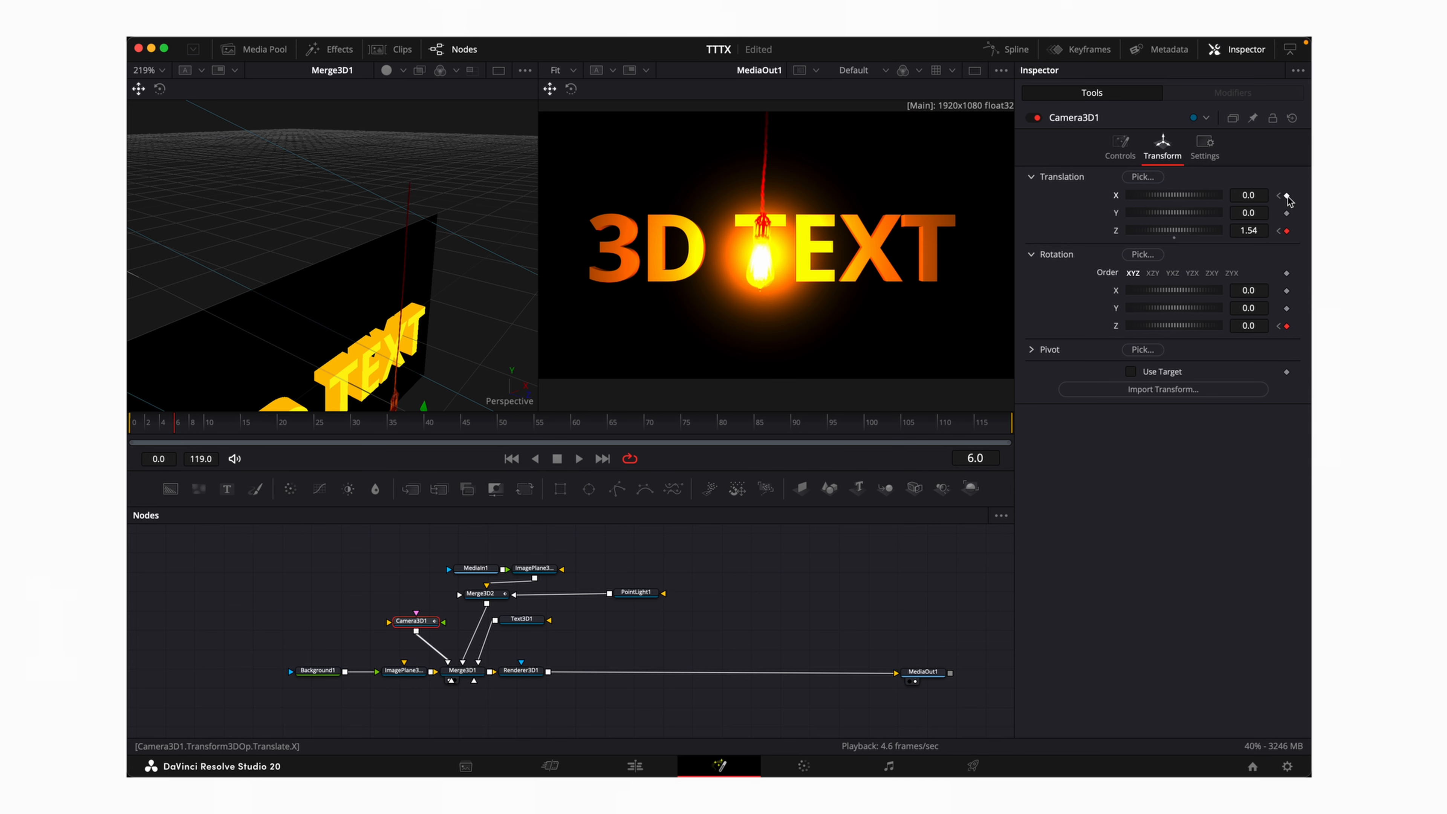
click(1287, 197)
drag(177, 426, 130, 427)
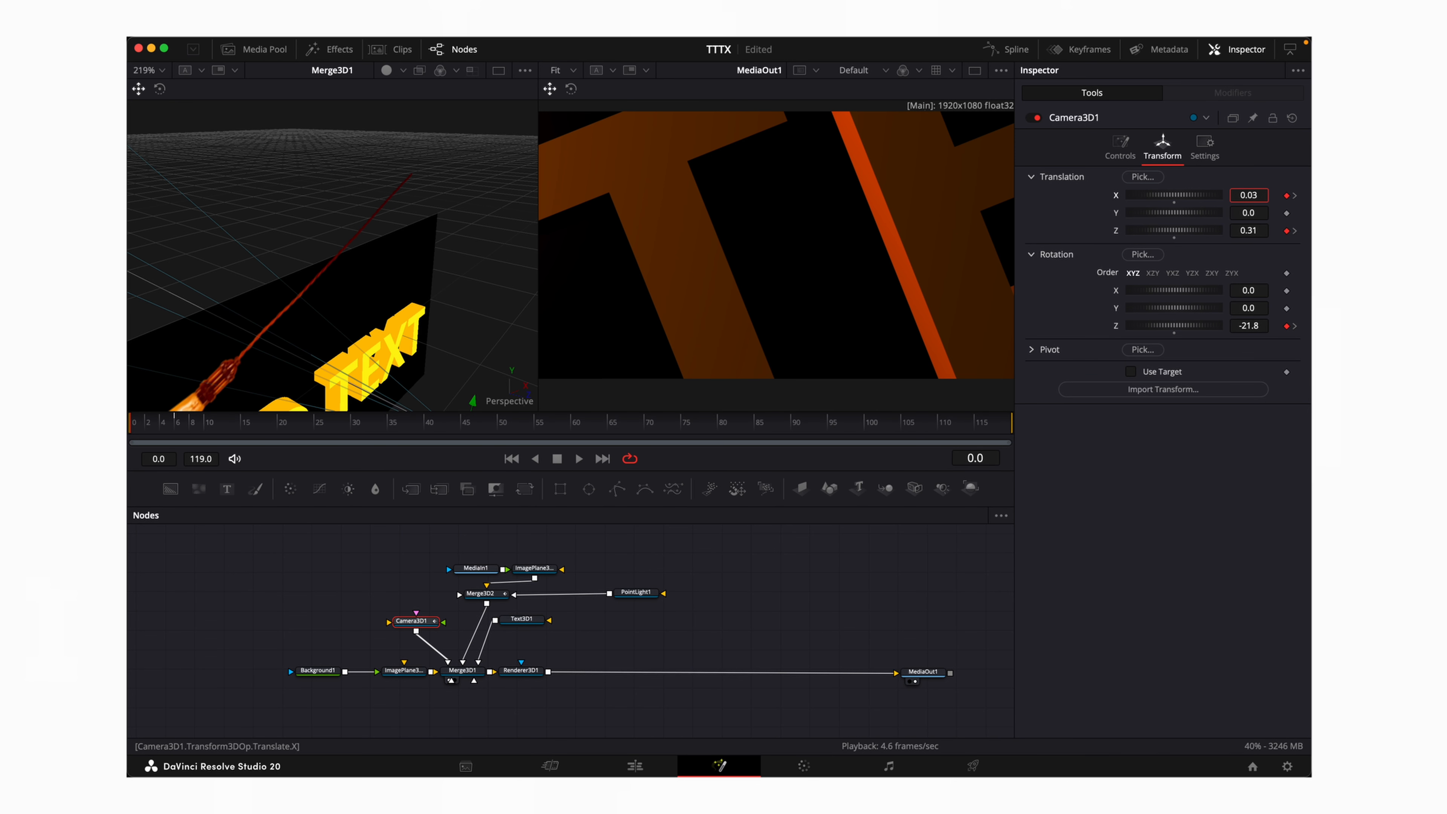
drag(1247, 195, 372, 204)
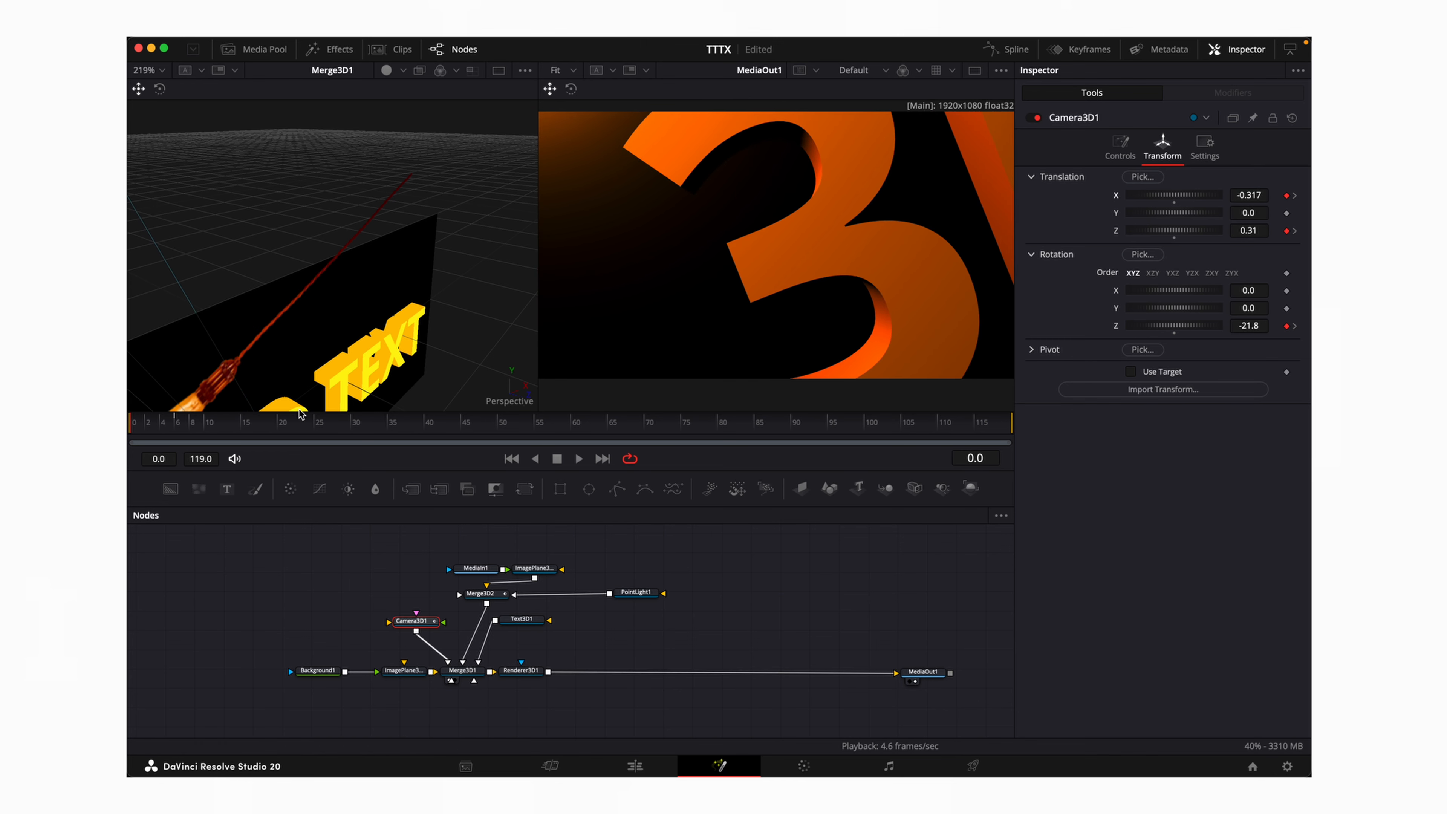
key(space)
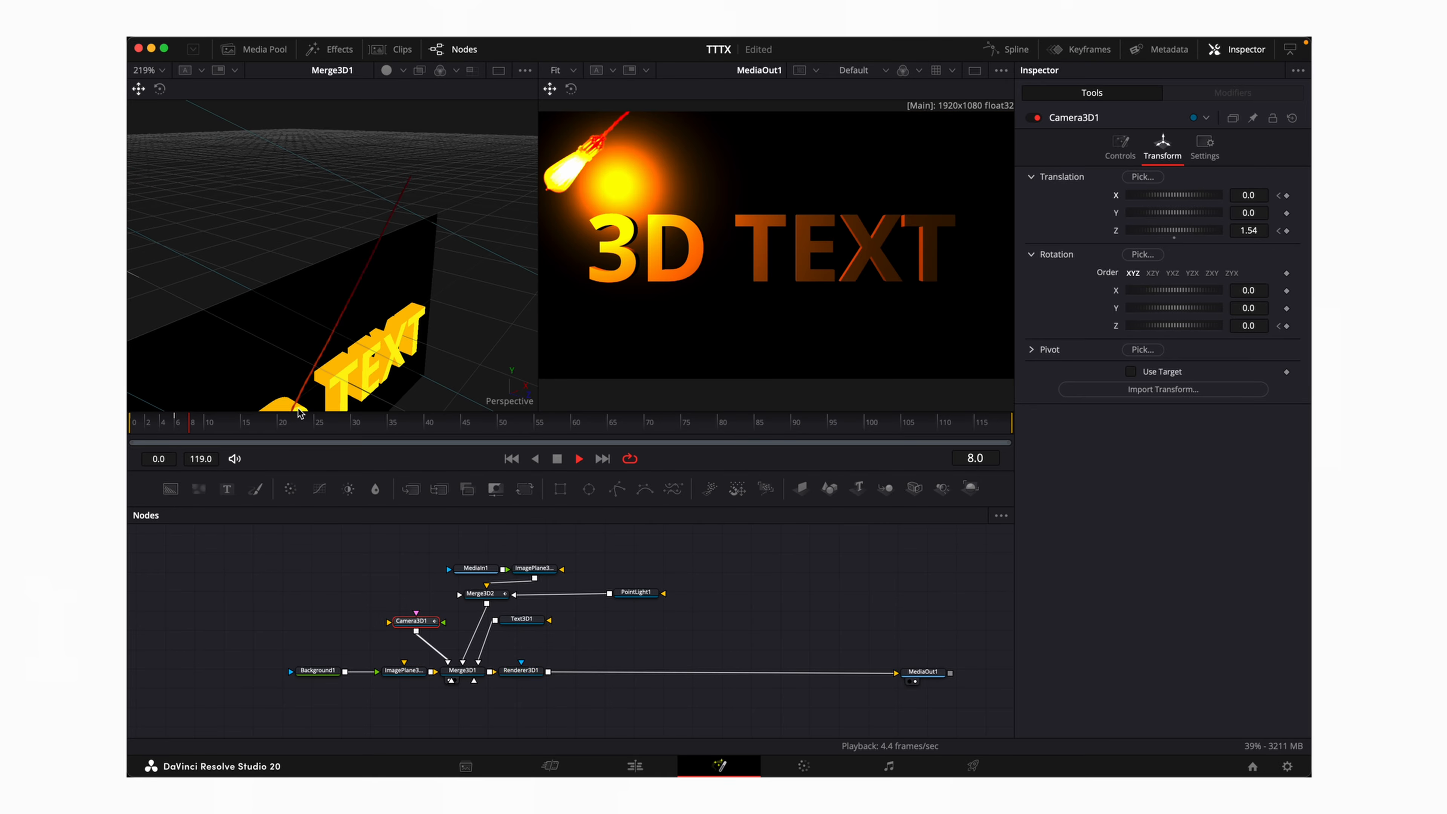
key(space)
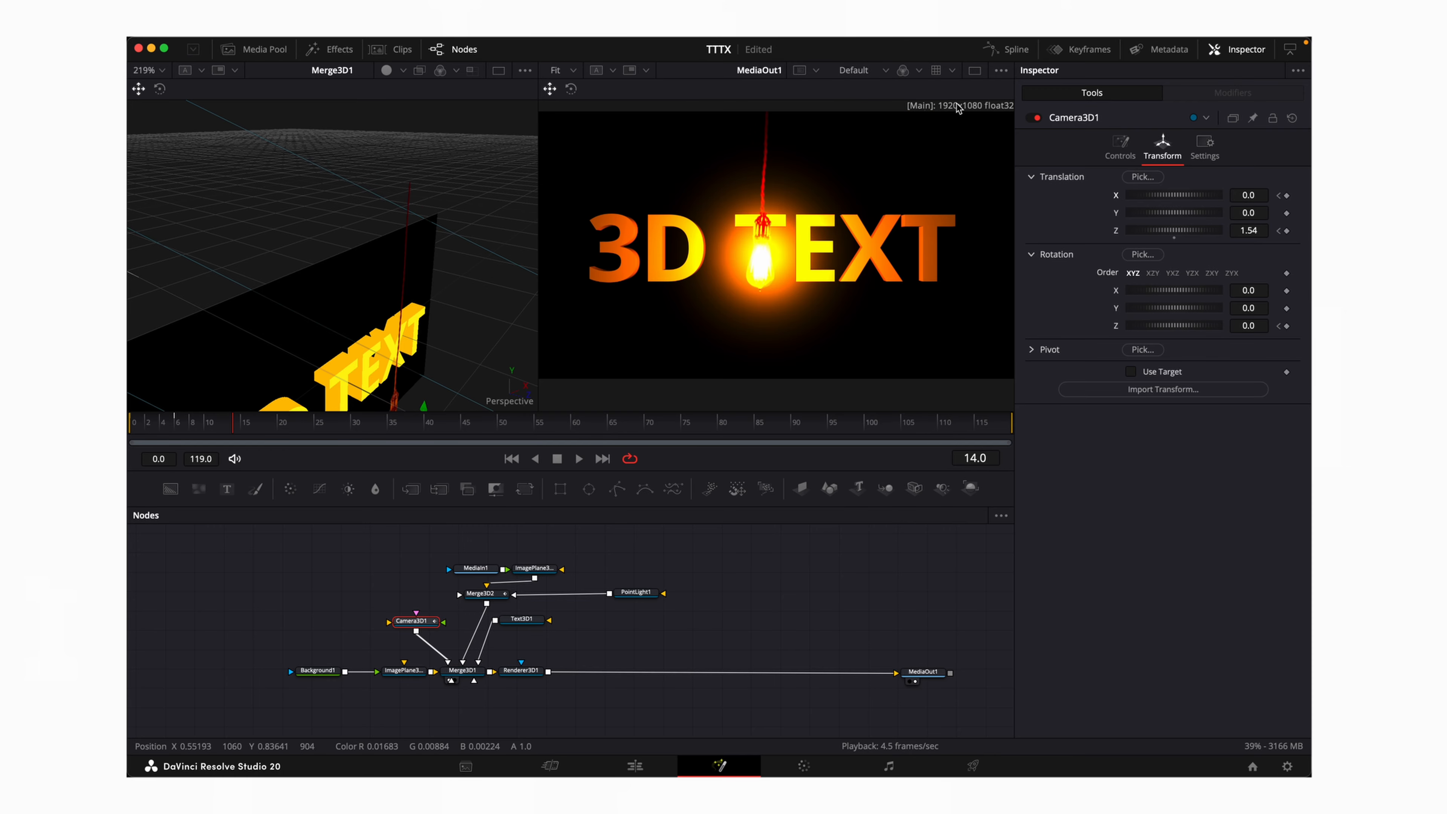
Smooth all of Camera3D1's X, Z offset and Z rotation keyframes, then rewind to frame 0
click(1007, 49)
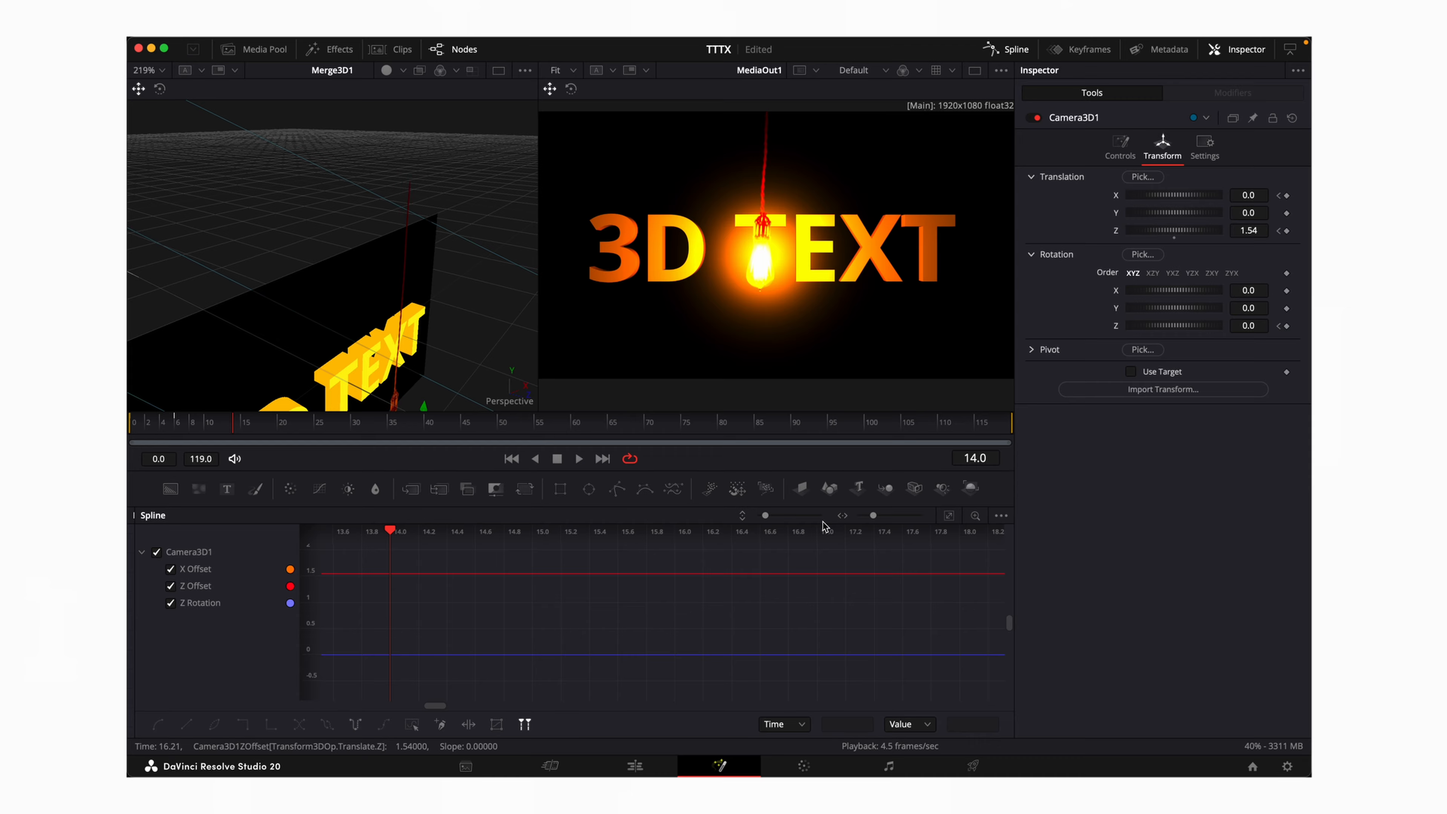
click(948, 515)
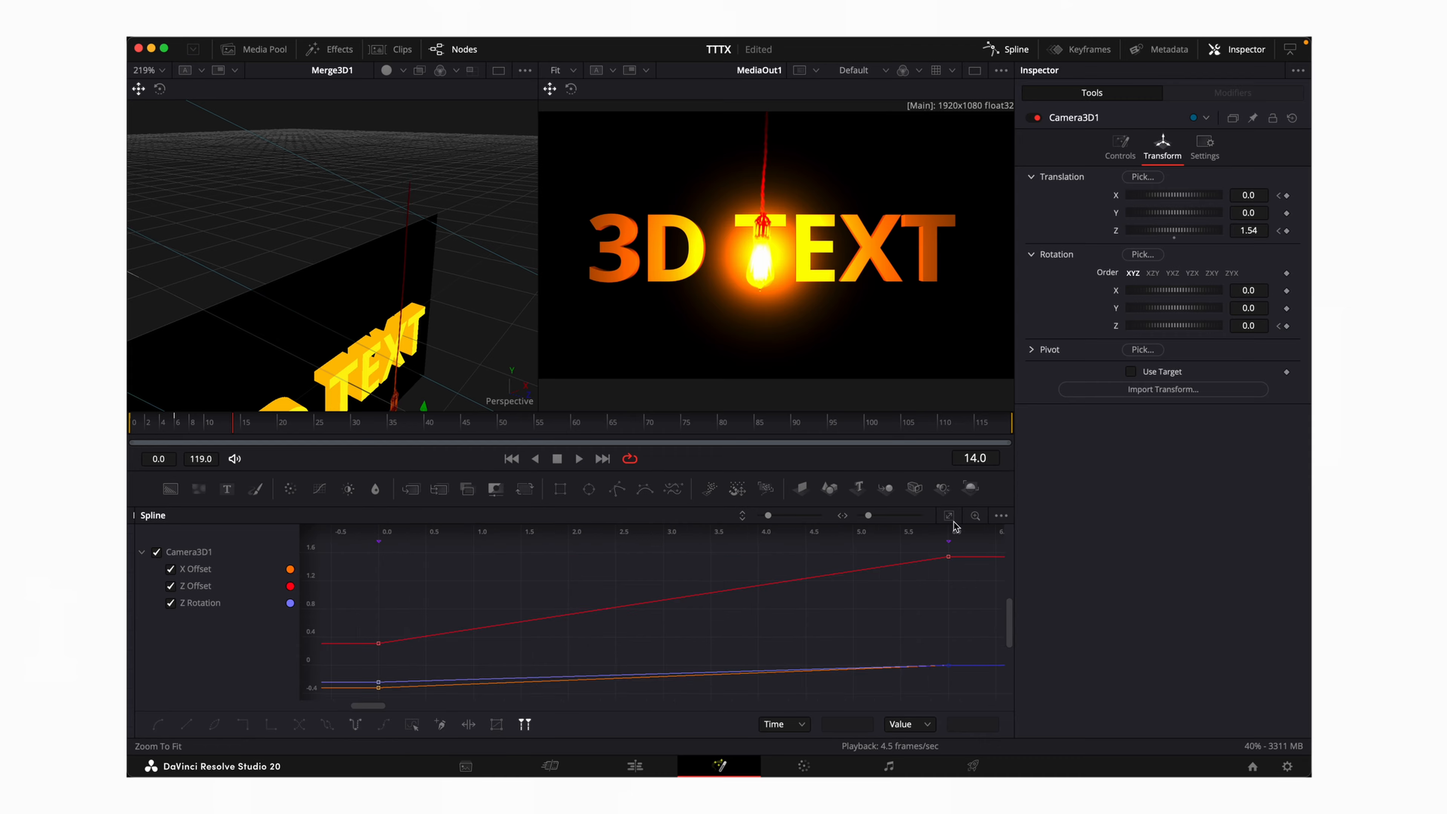
key(ctrl+a)
key(s)
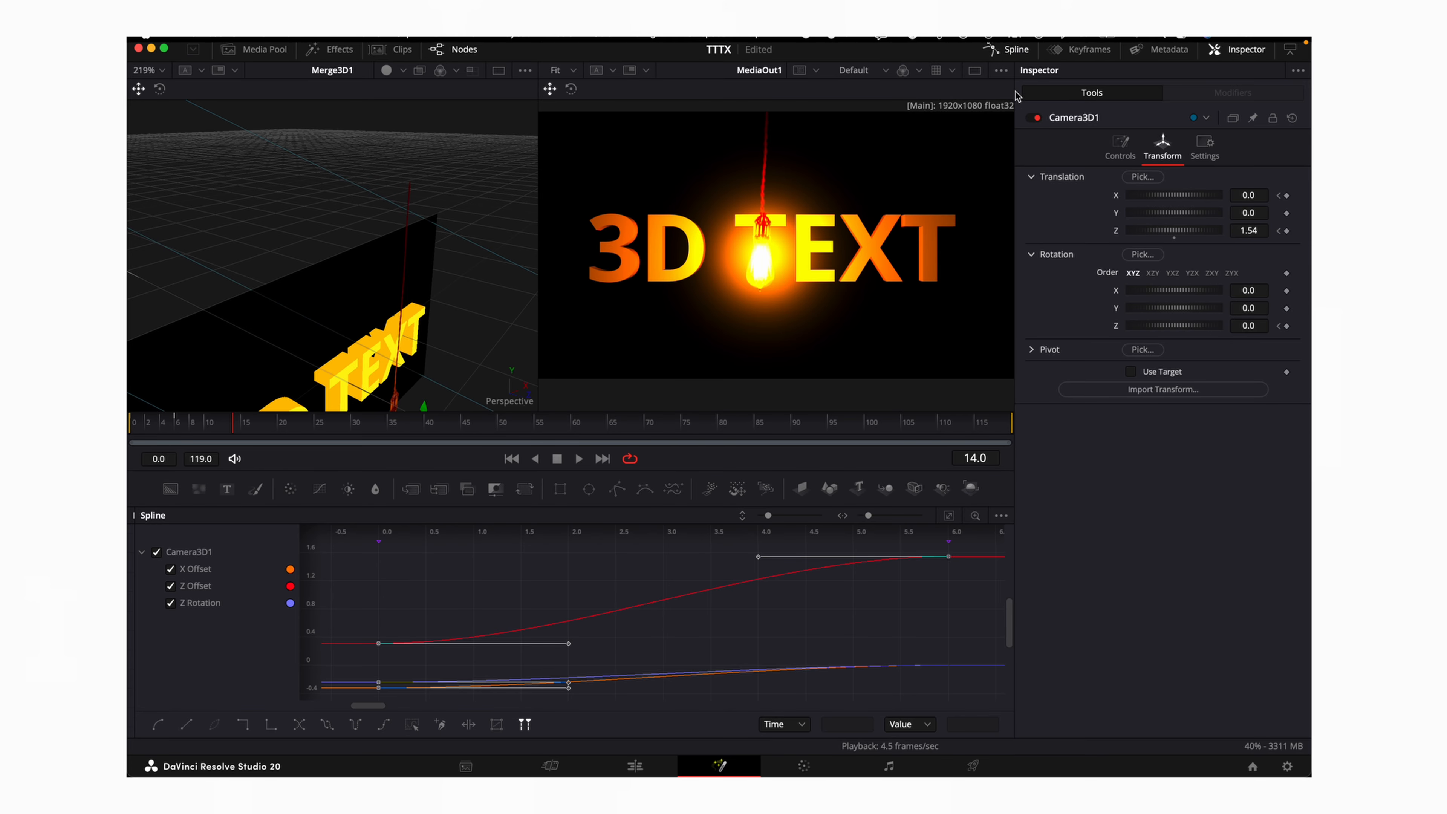
click(1011, 49)
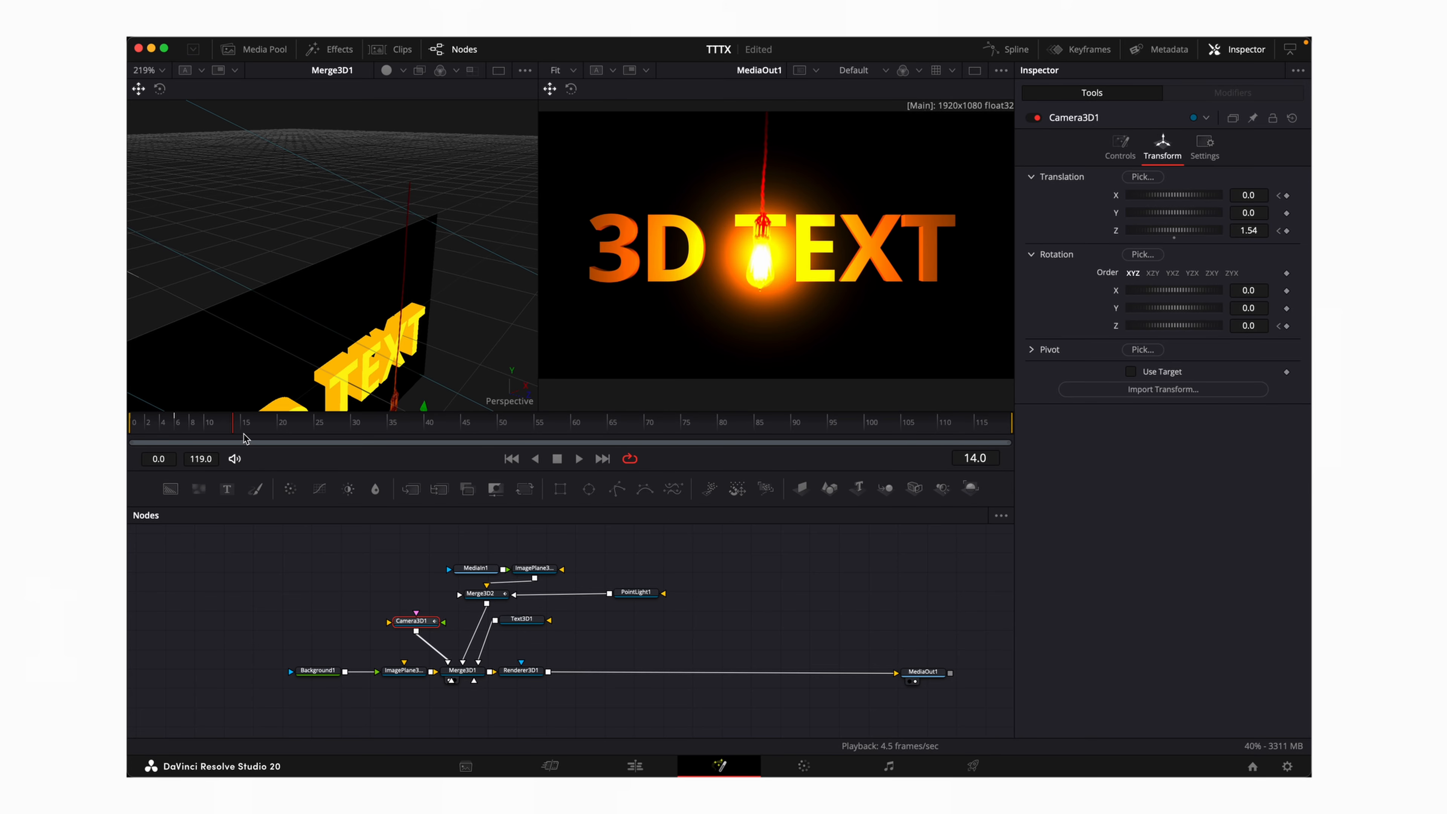
drag(245, 438, 132, 447)
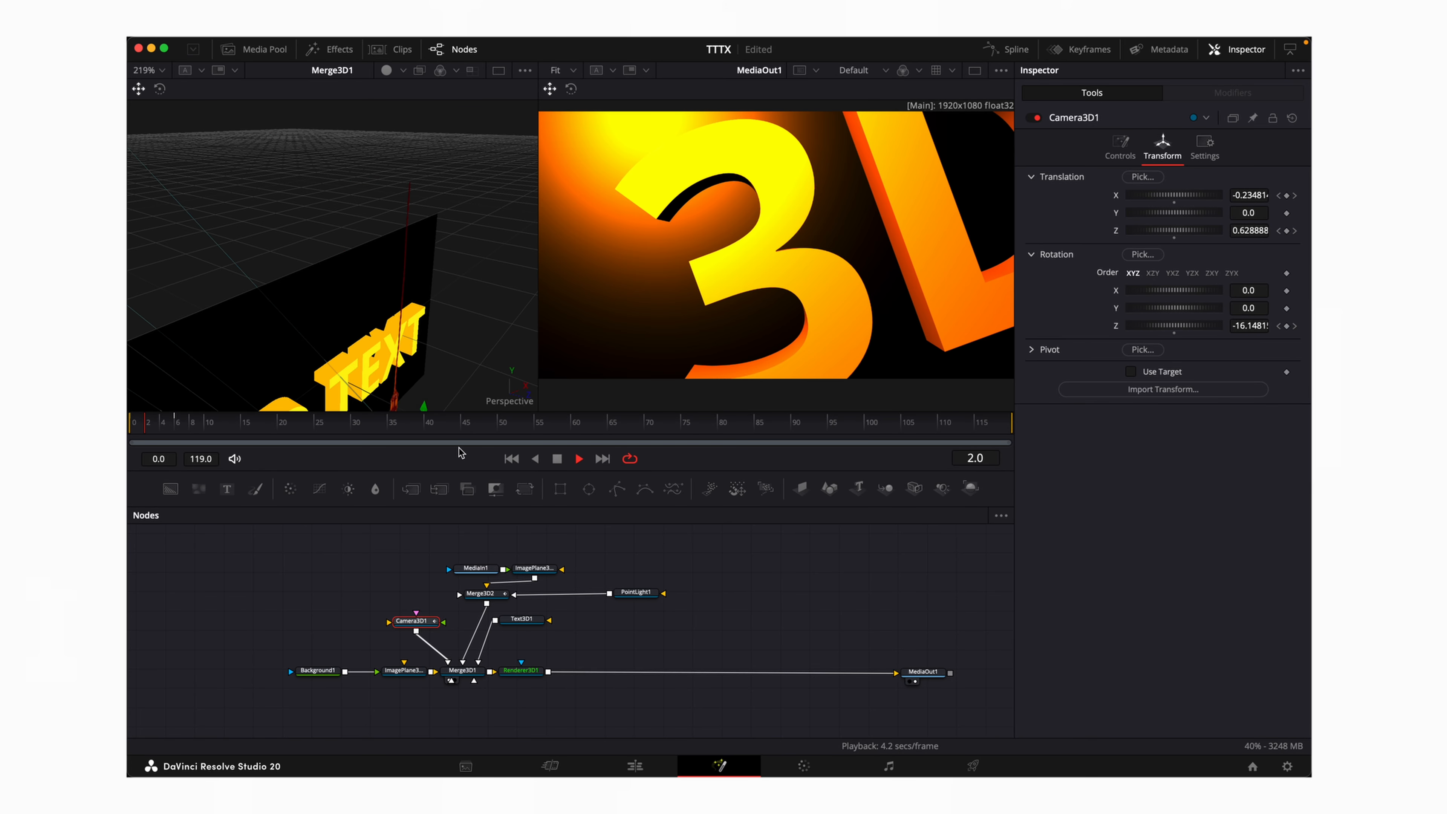